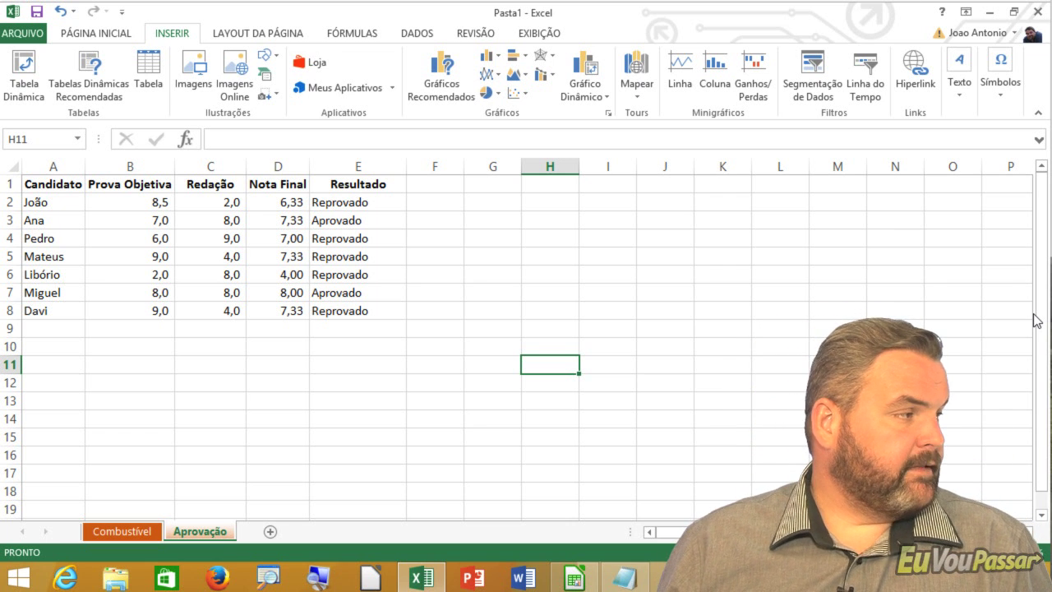
# - Select A1:B8, the Candidato names with their Prova Objetiva scores
pyautogui.click(53, 190)
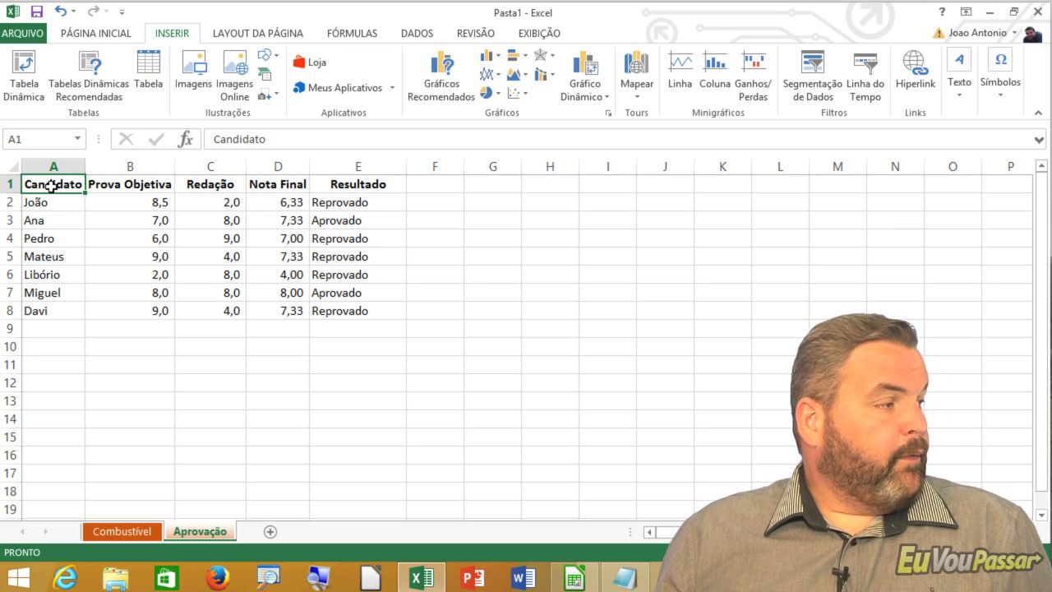
pyautogui.moveTo(51, 186); pyautogui.dragTo(133, 314)
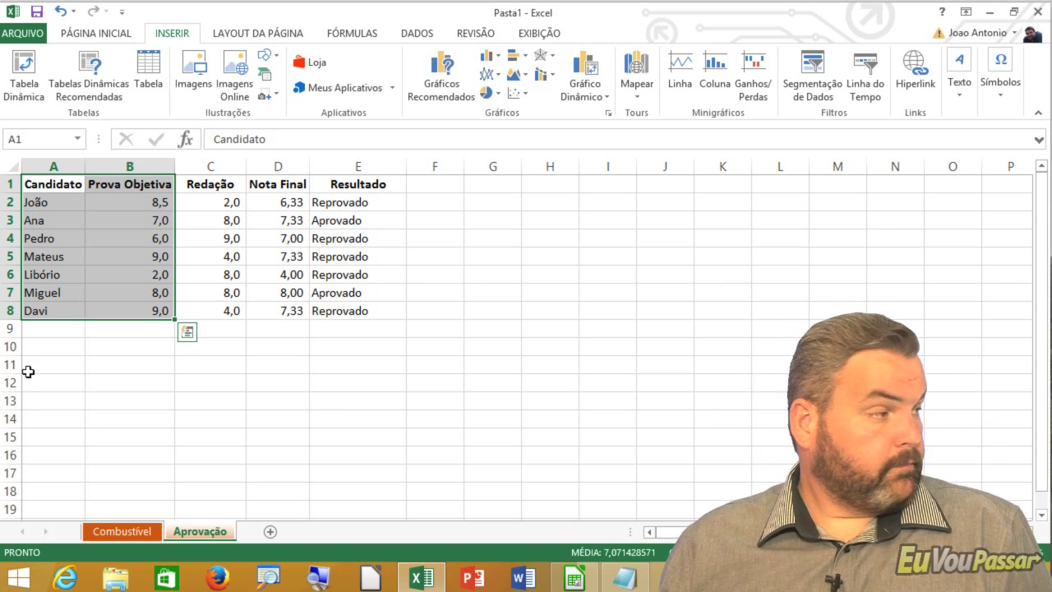
pyautogui.click(32, 256)
pyautogui.click(48, 184)
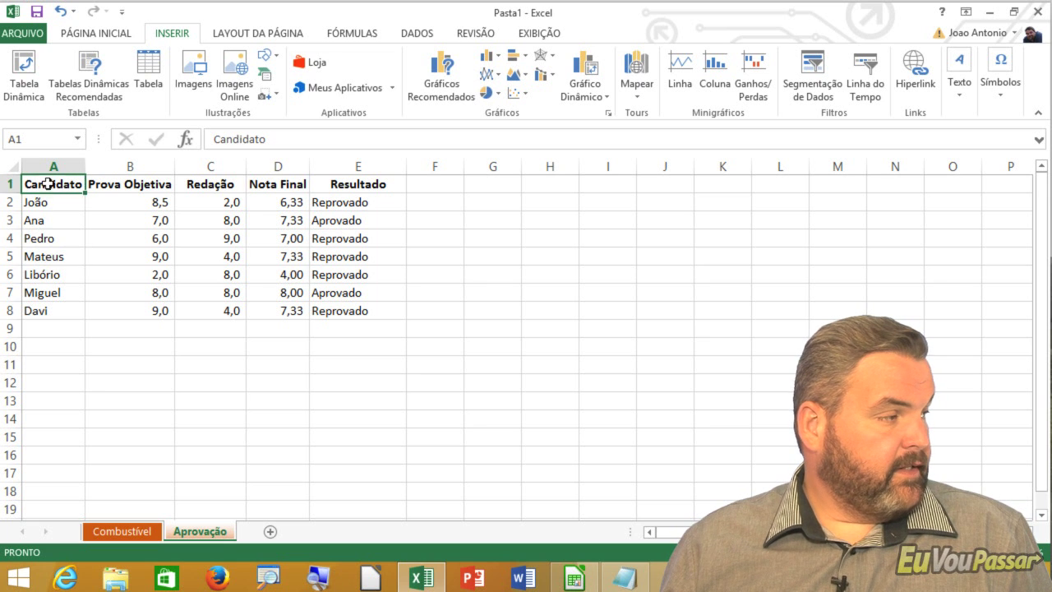
pyautogui.moveTo(67, 211); pyautogui.dragTo(114, 302)
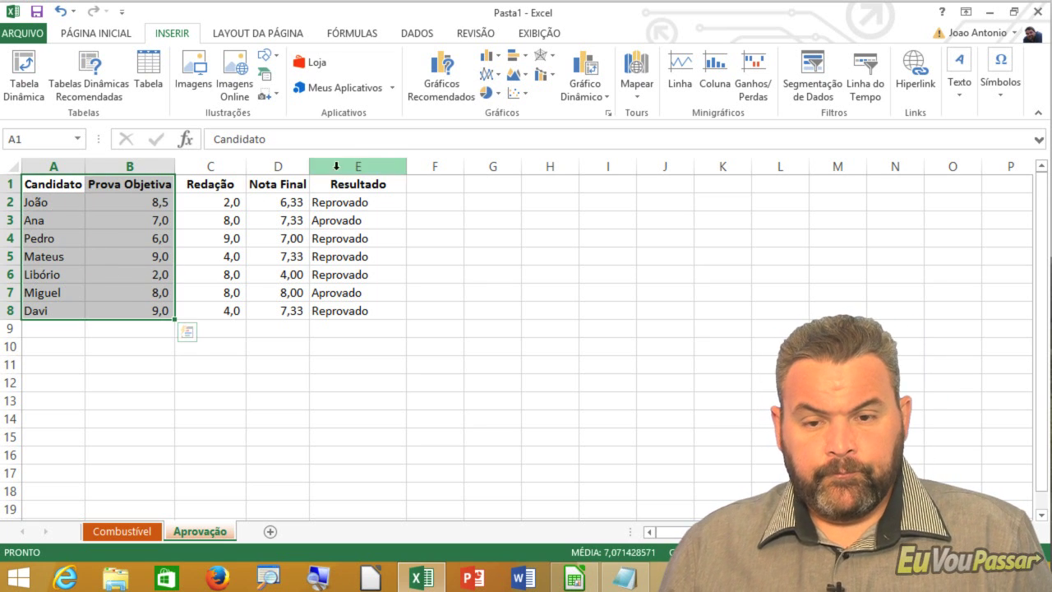
# - Open Recommended Charts and preview the scores as pie, bar and clustered column charts
pyautogui.click(442, 82)
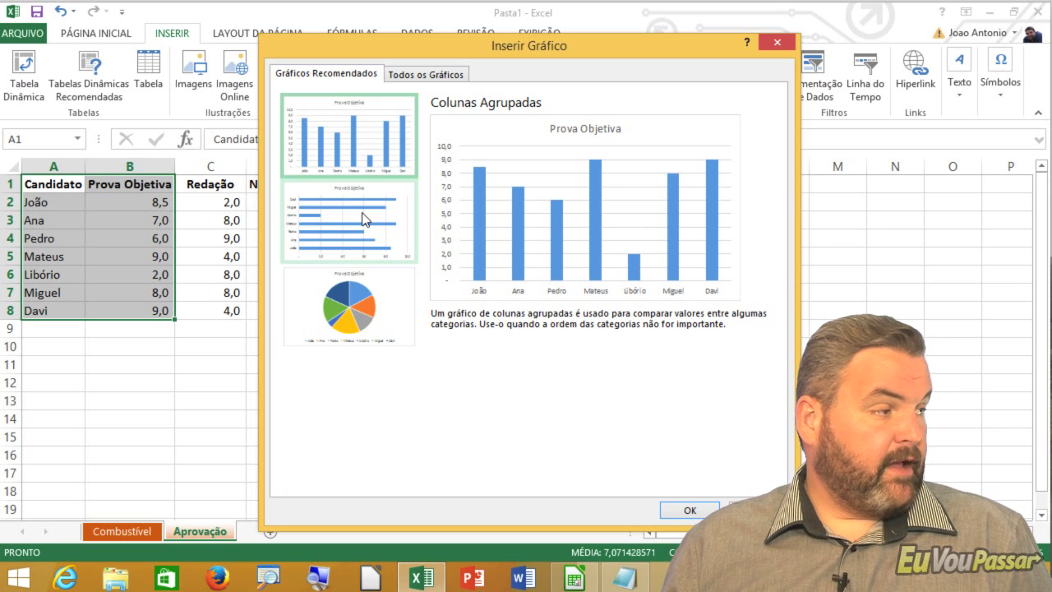
pyautogui.click(350, 306)
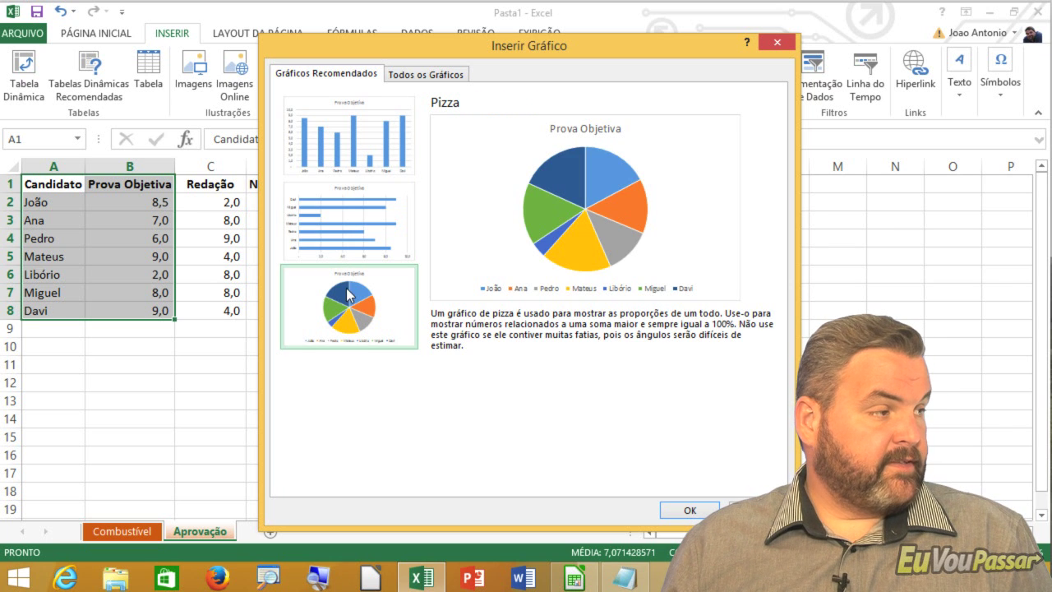
pyautogui.click(356, 236)
pyautogui.click(363, 162)
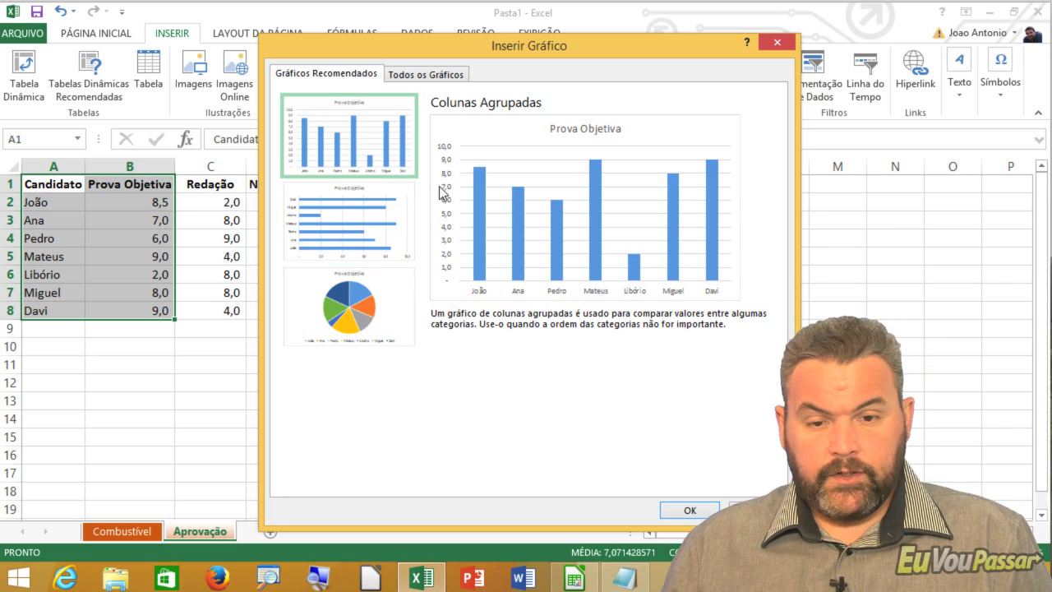
# - From All Charts, compare line and pie options, then insert the multicolour Colunas Agrupadas chart
pyautogui.click(438, 83)
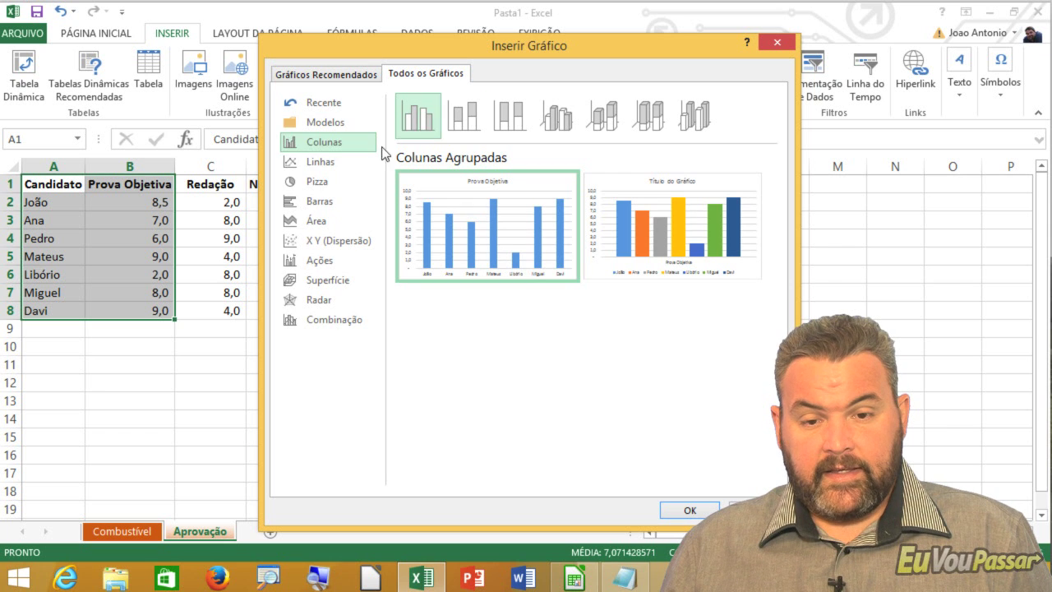
pyautogui.click(316, 579)
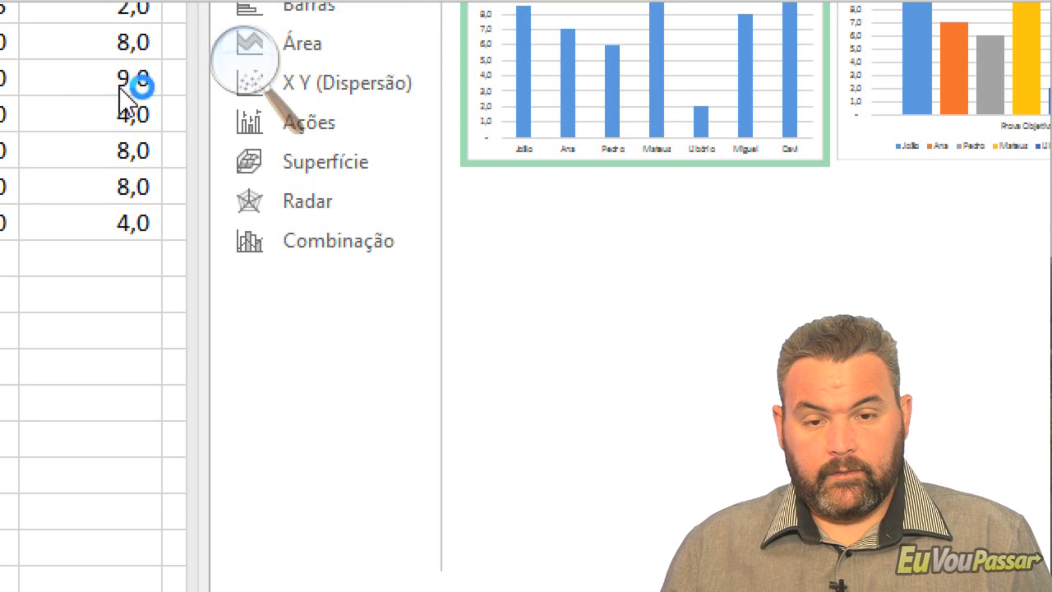
pyautogui.click(238, 82)
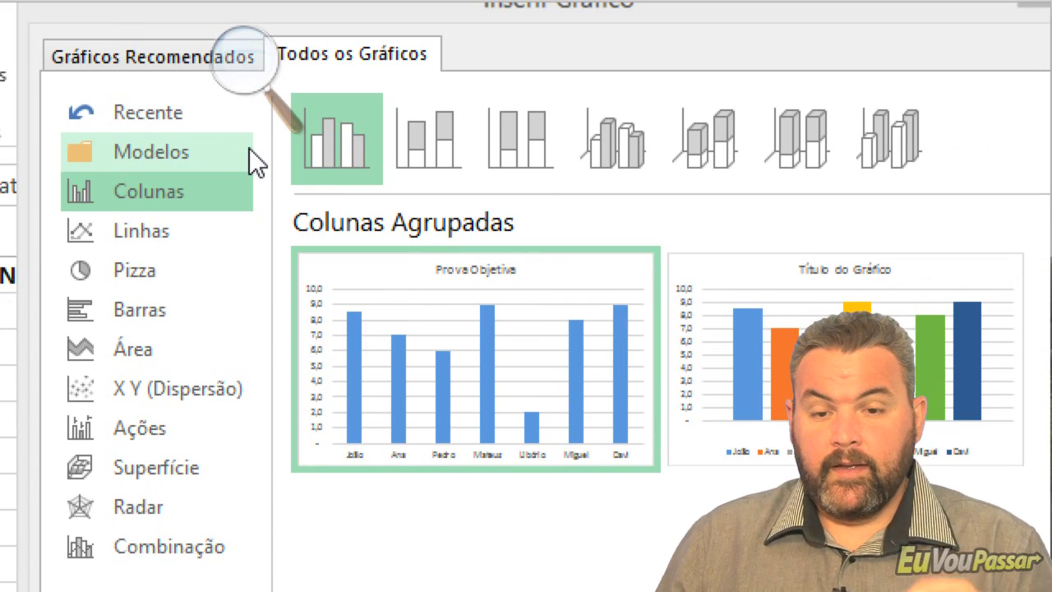
pyautogui.click(172, 228)
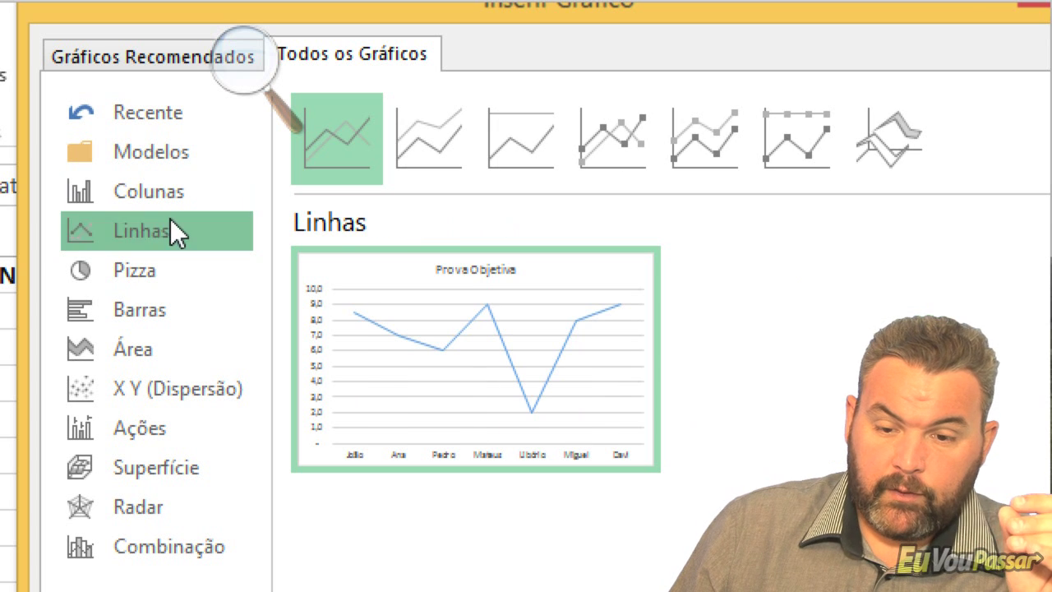
pyautogui.click(158, 271)
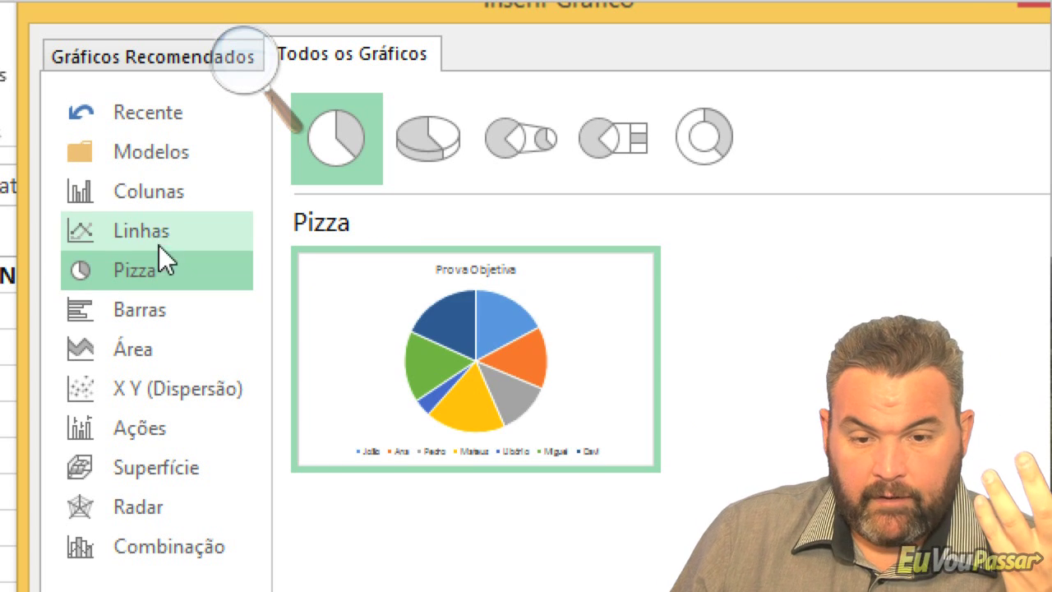
pyautogui.click(158, 201)
pyautogui.moveTo(711, 273)
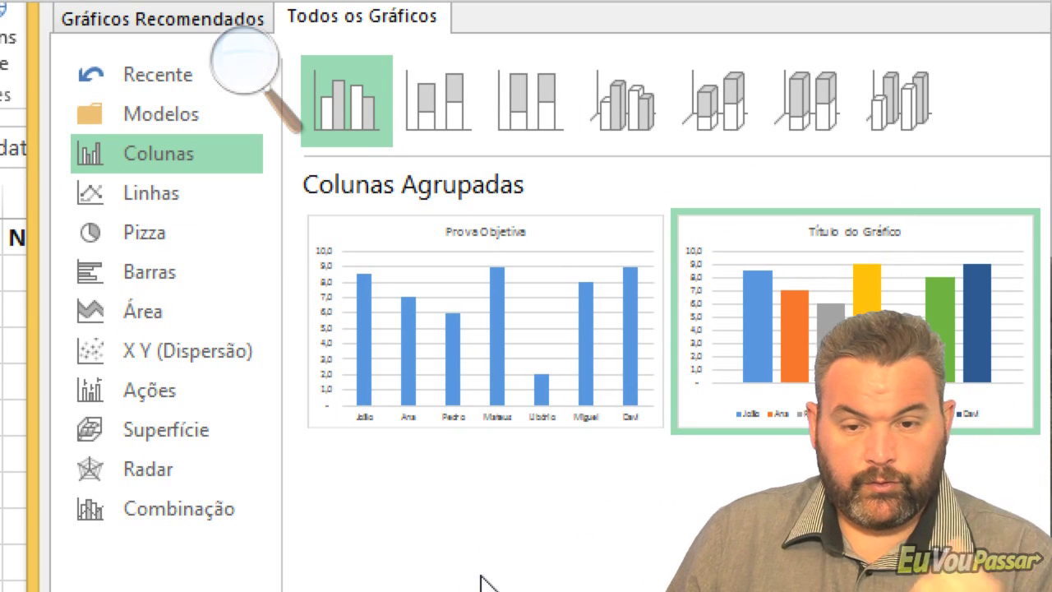
pyautogui.moveTo(505, 350)
pyautogui.click(249, 62)
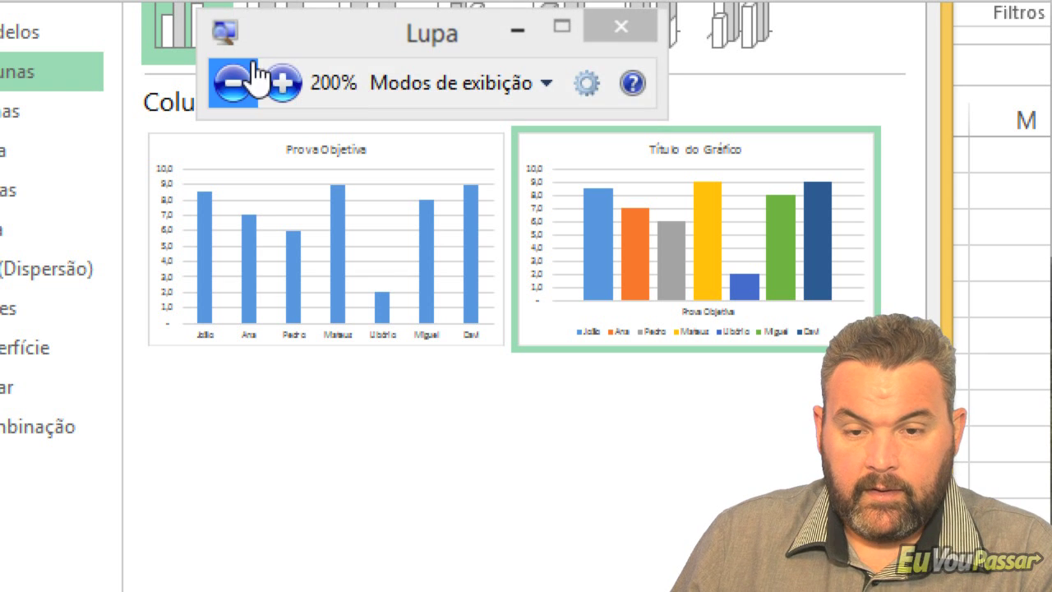
pyautogui.click(236, 83)
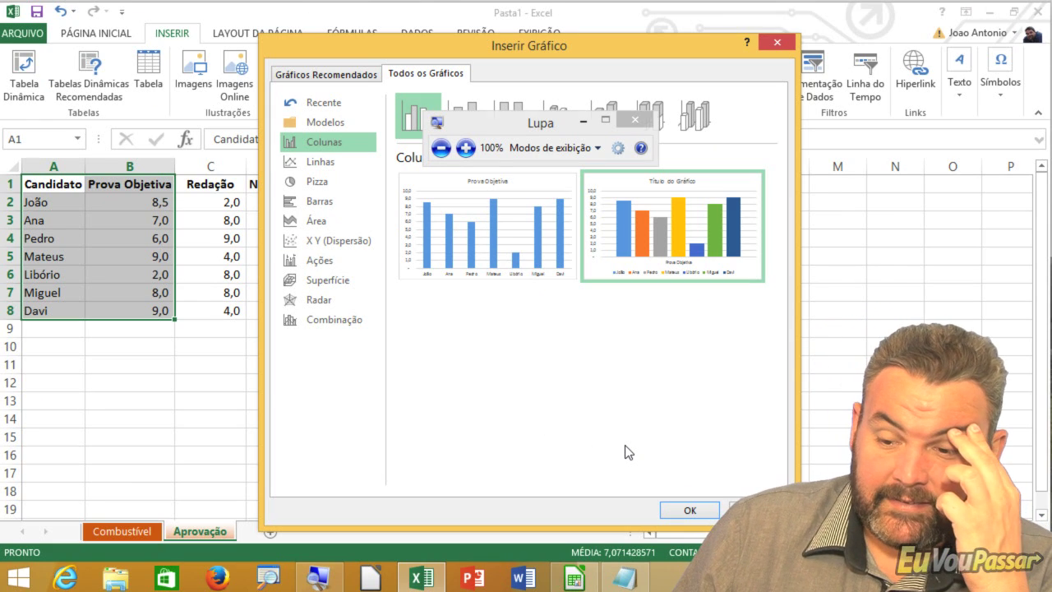
pyautogui.click(689, 510)
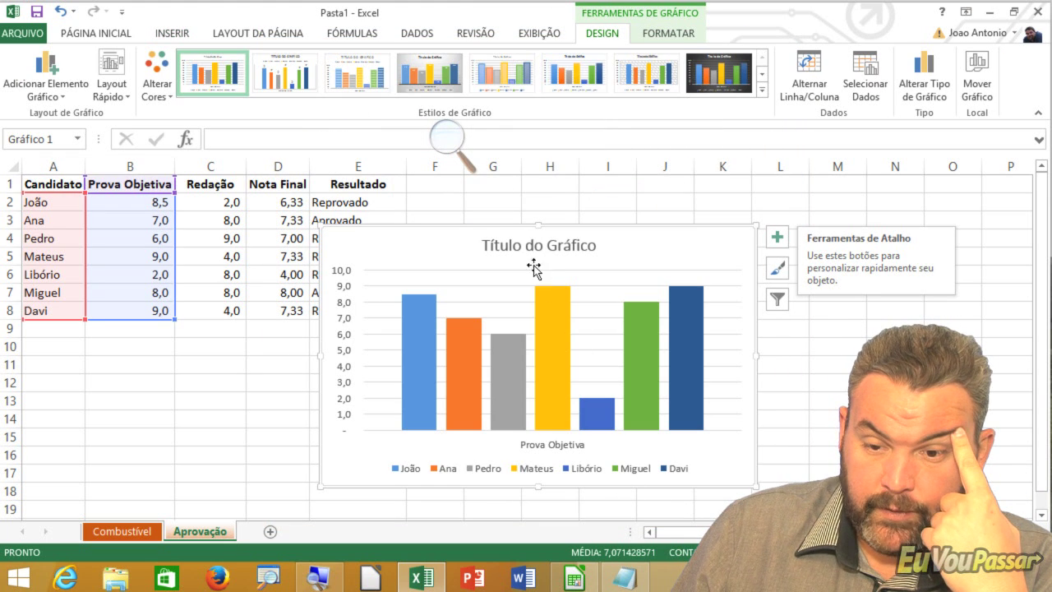
# - Move the column chart up beside the table, right of the Resultado column, and deselect it
pyautogui.moveTo(449, 246)
pyautogui.mouseDown()
pyautogui.moveTo(532, 215)
pyautogui.moveTo(518, 212)
pyautogui.mouseUp()
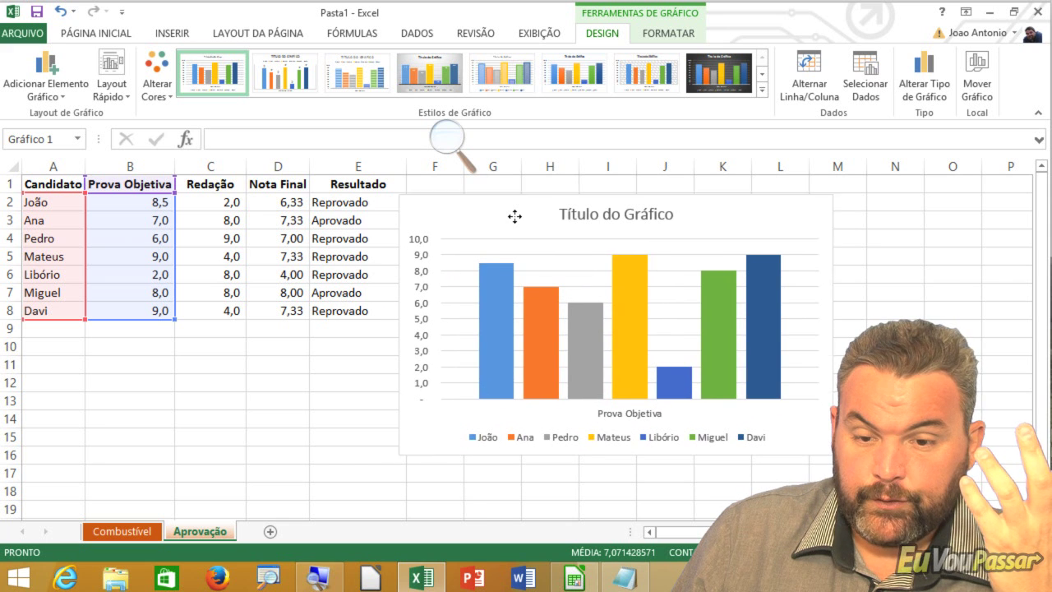
pyautogui.moveTo(508, 278)
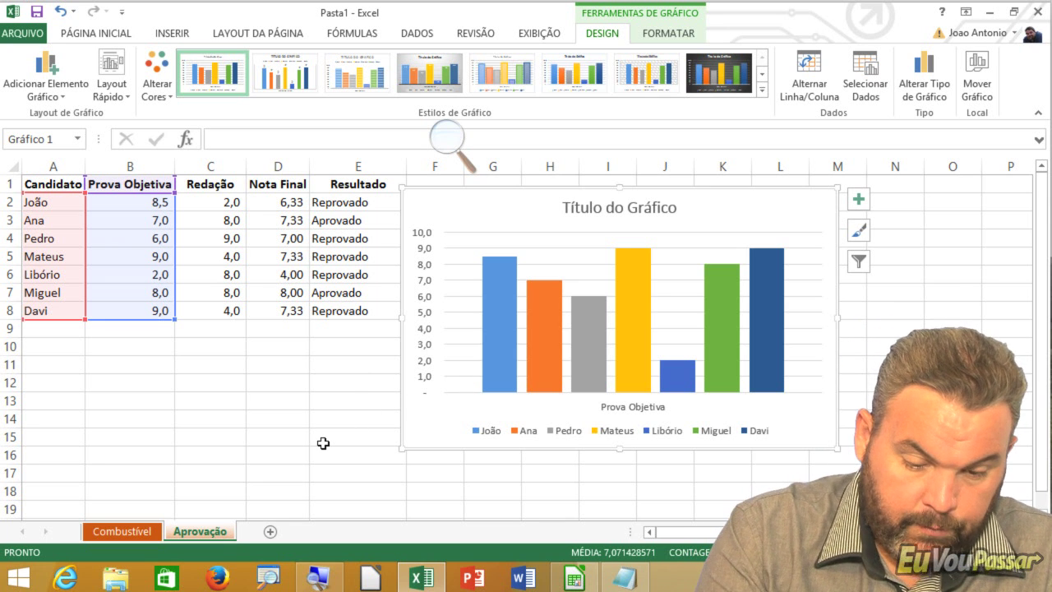
pyautogui.moveTo(692, 352); pyautogui.dragTo(652, 356)
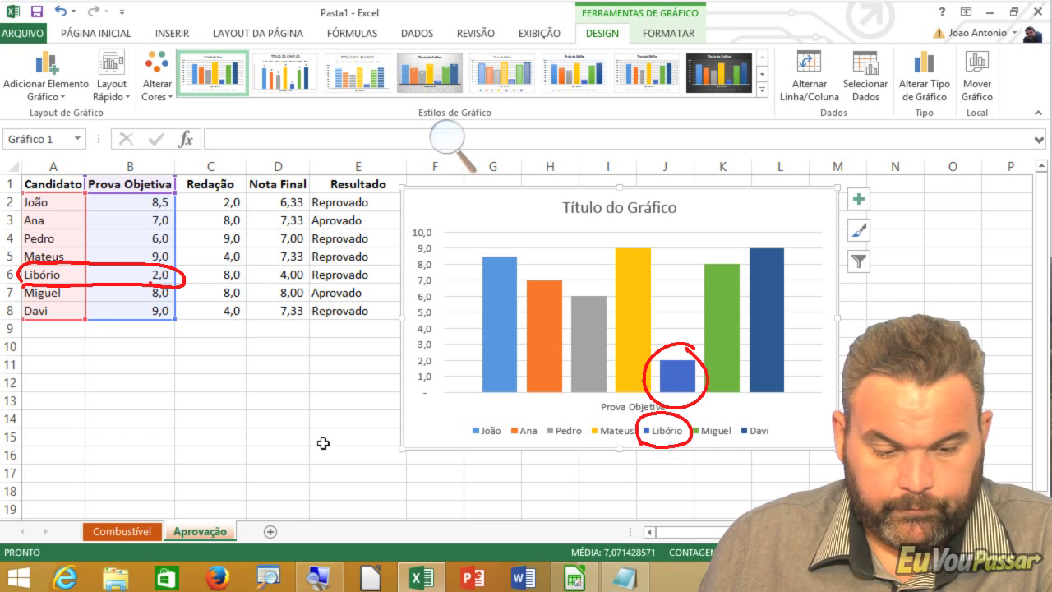
pyautogui.press('Escape')
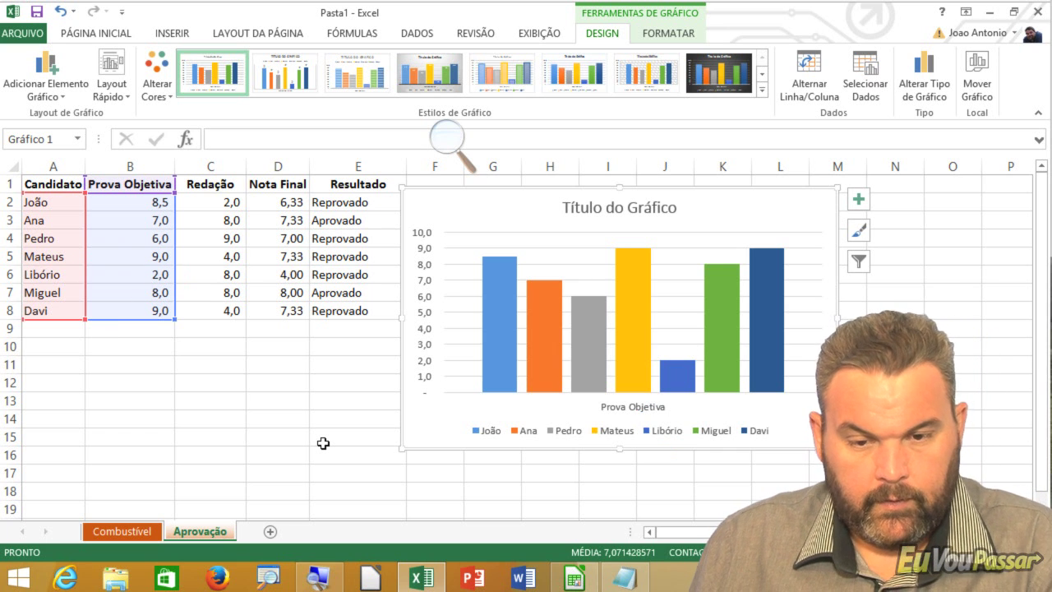
# - Change Libório's score in B6 to 8, then 1, then 4, watching his bar update
pyautogui.click(303, 363)
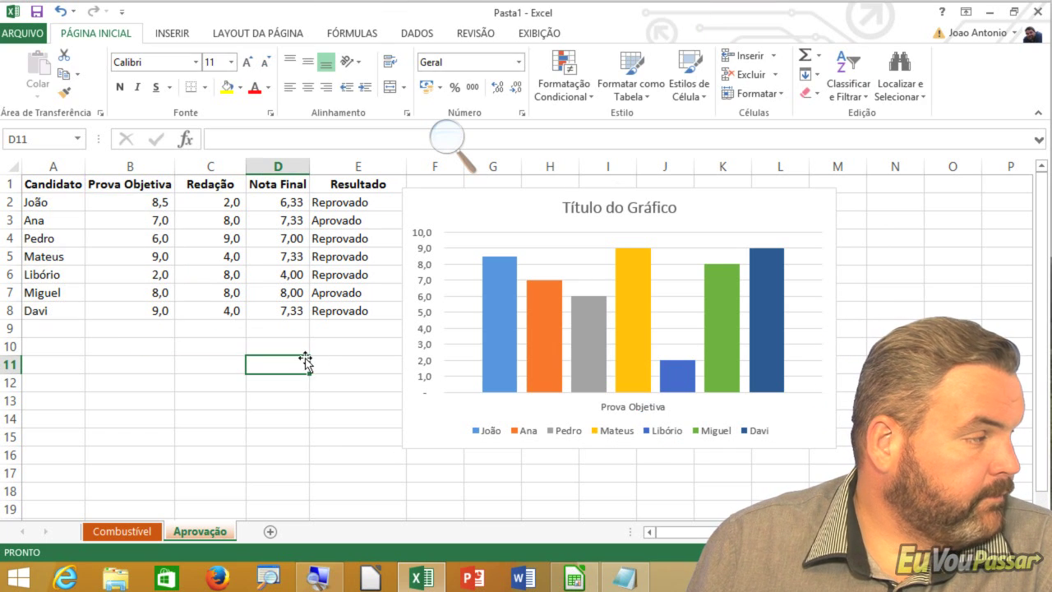
pyautogui.click(142, 272)
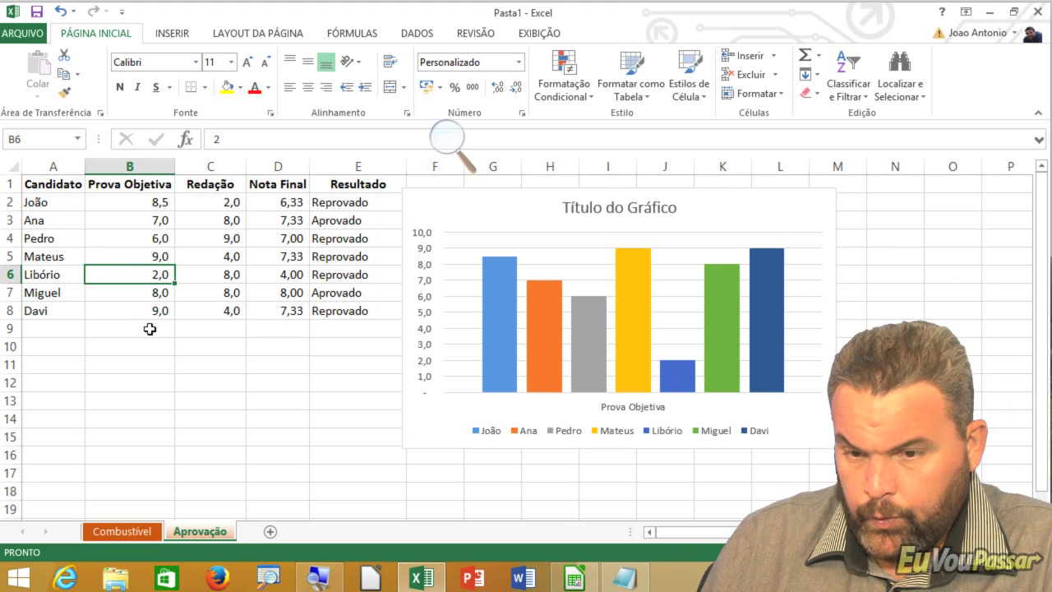
pyautogui.write('8')
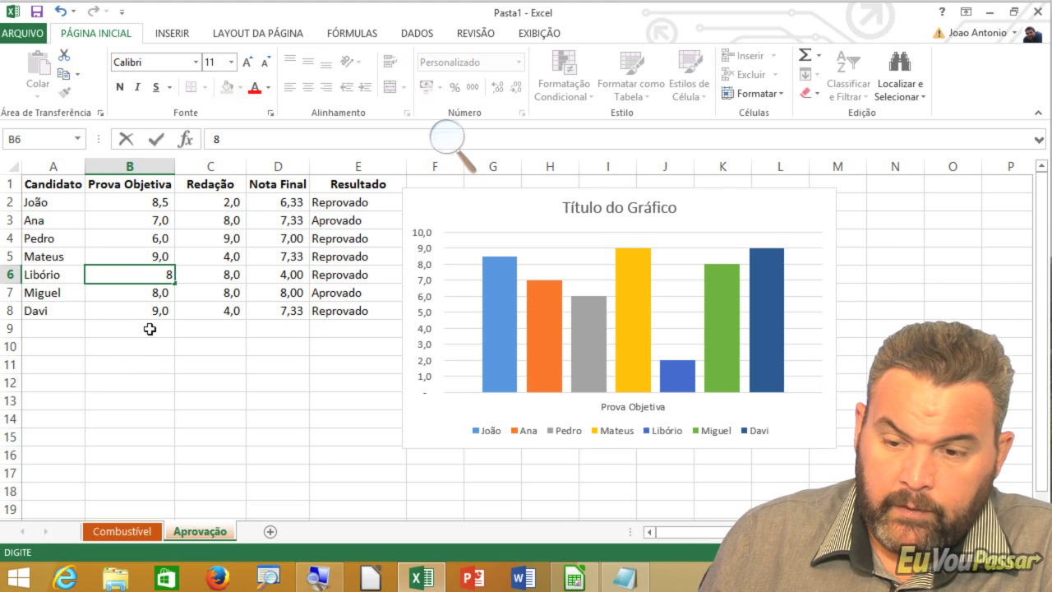
pyautogui.press('Return')
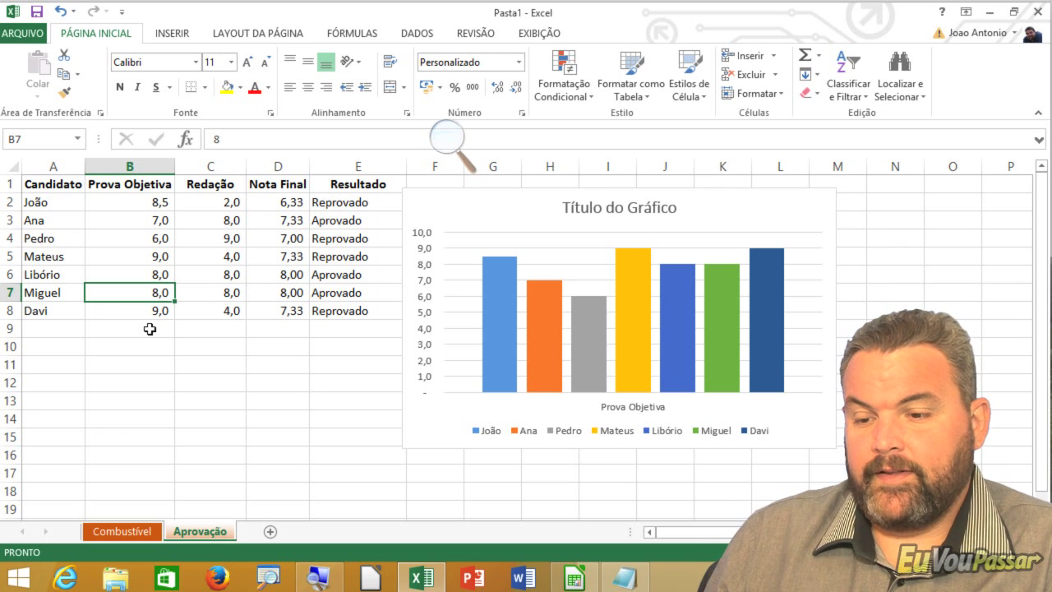
pyautogui.click(142, 276)
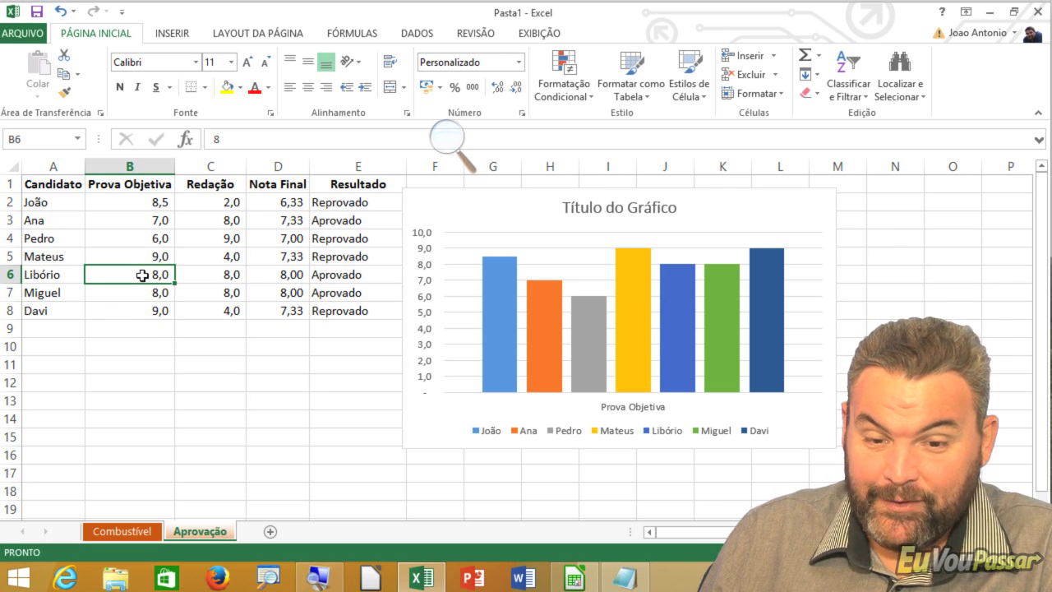
pyautogui.write('1')
pyautogui.press('Return')
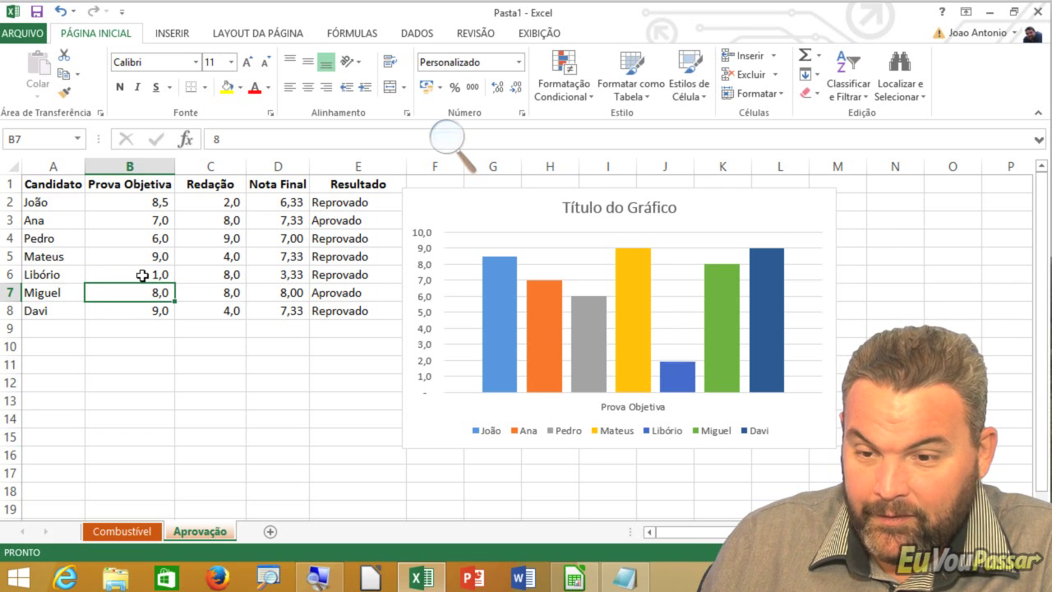
pyautogui.click(142, 276)
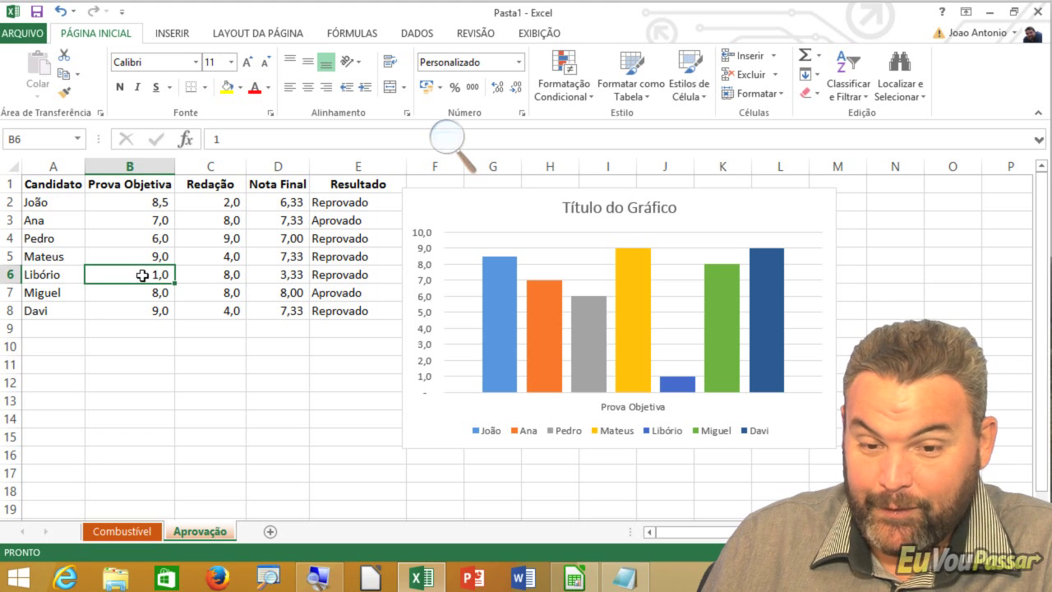
pyautogui.write('4')
pyautogui.press('Return')
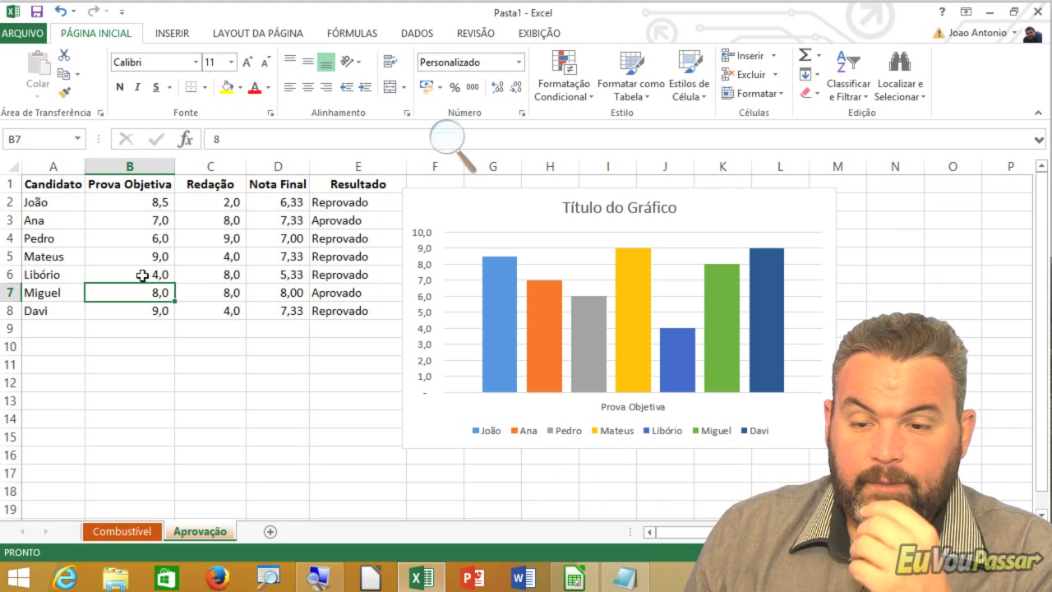
# - Select the Prova Objetiva column chart and delete it
pyautogui.click(457, 232)
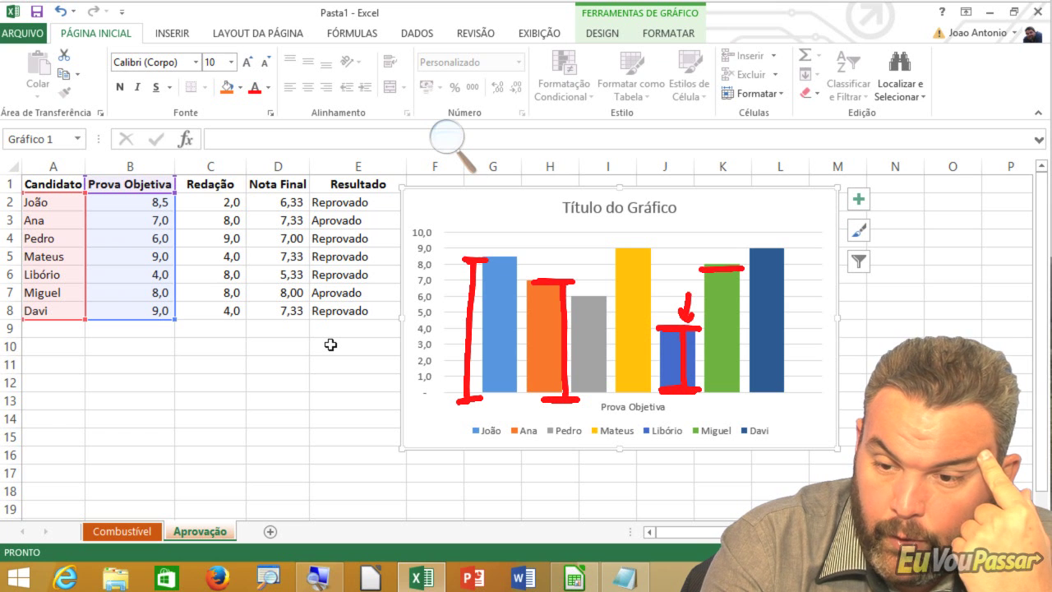
pyautogui.click(711, 408)
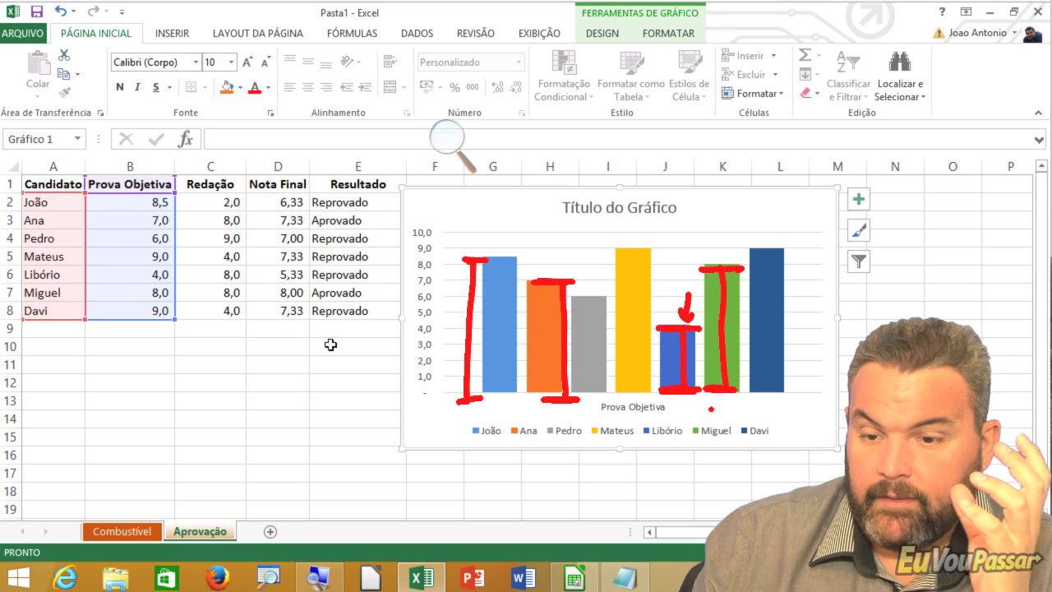
pyautogui.moveTo(638, 223); pyautogui.dragTo(655, 213)
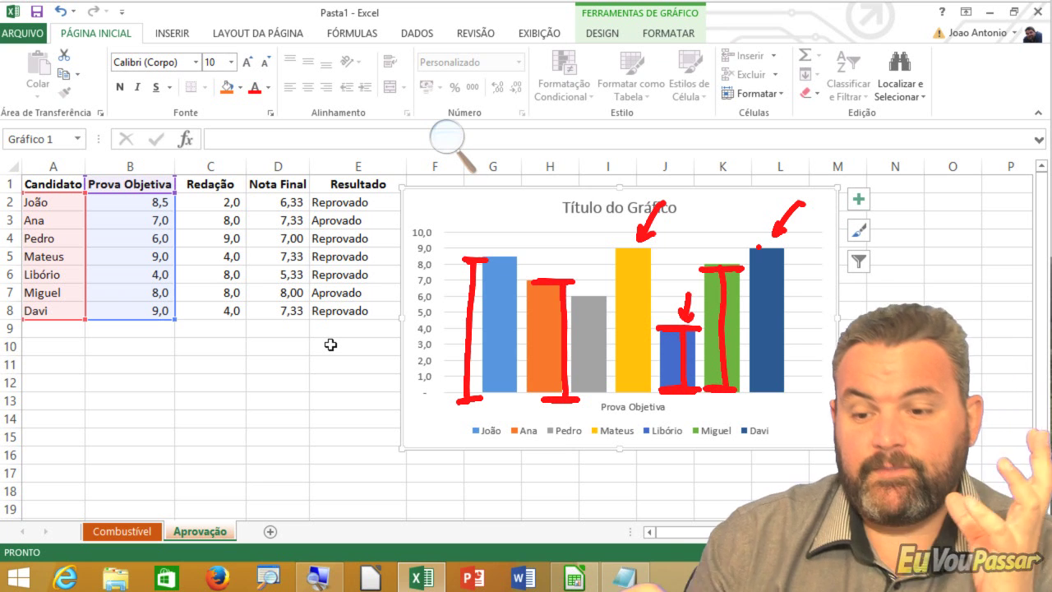
pyautogui.click(758, 246)
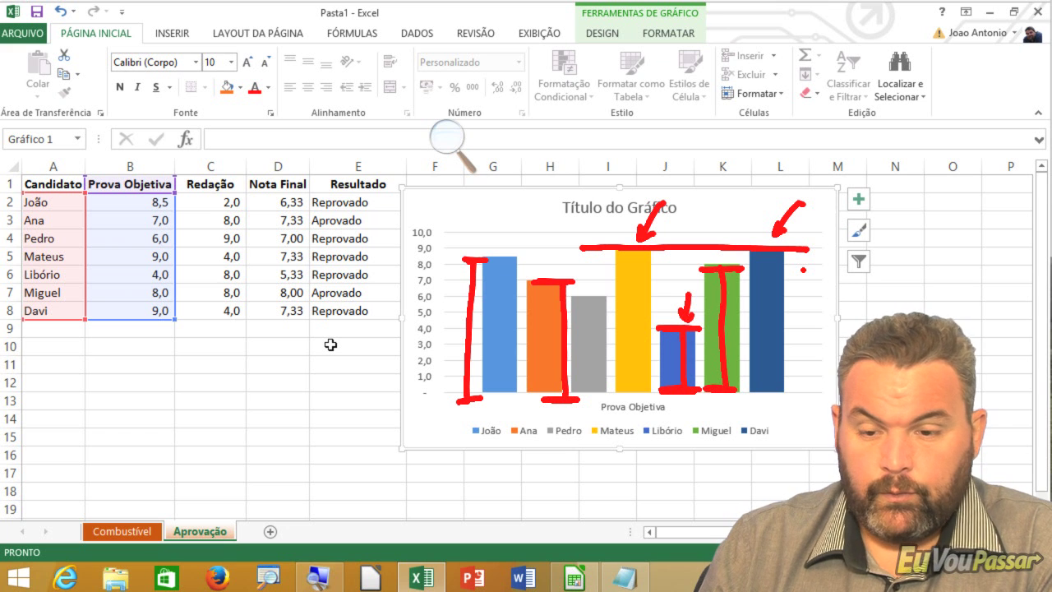
pyautogui.press('e')
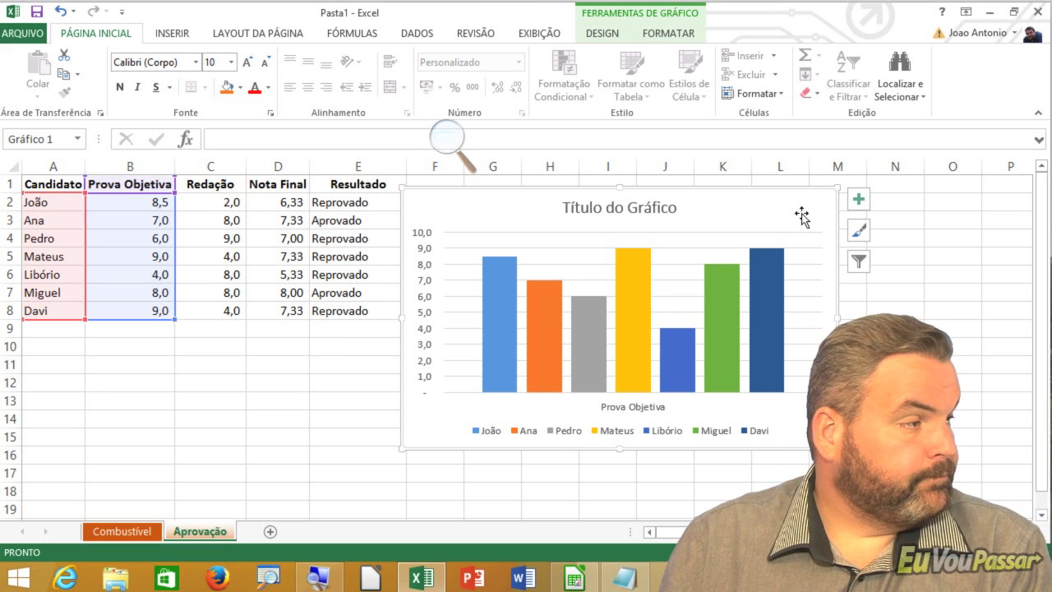
pyautogui.press('Delete')
# - Select A1:B8 and insert a multicolour Barras Agrupadas chart from All Charts > Barras
pyautogui.moveTo(41, 185); pyautogui.dragTo(123, 312)
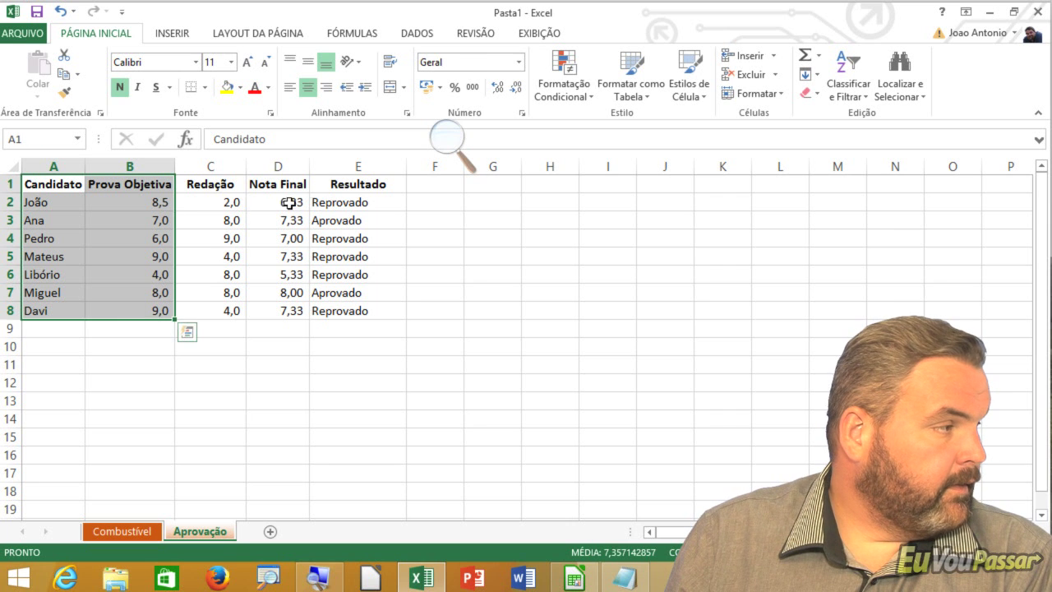
pyautogui.click(167, 36)
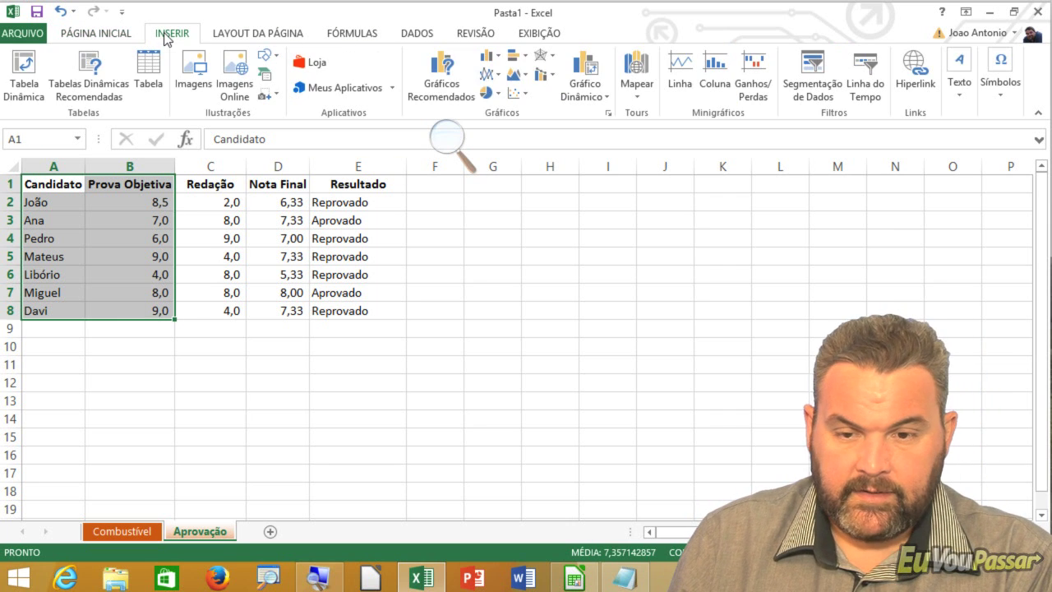
pyautogui.click(457, 97)
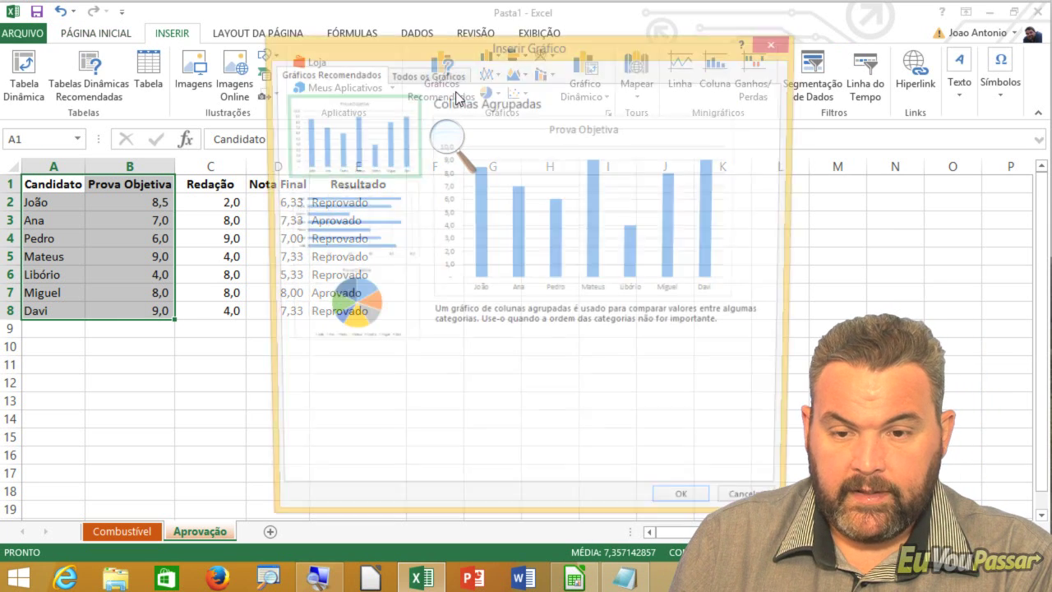
pyautogui.click(384, 249)
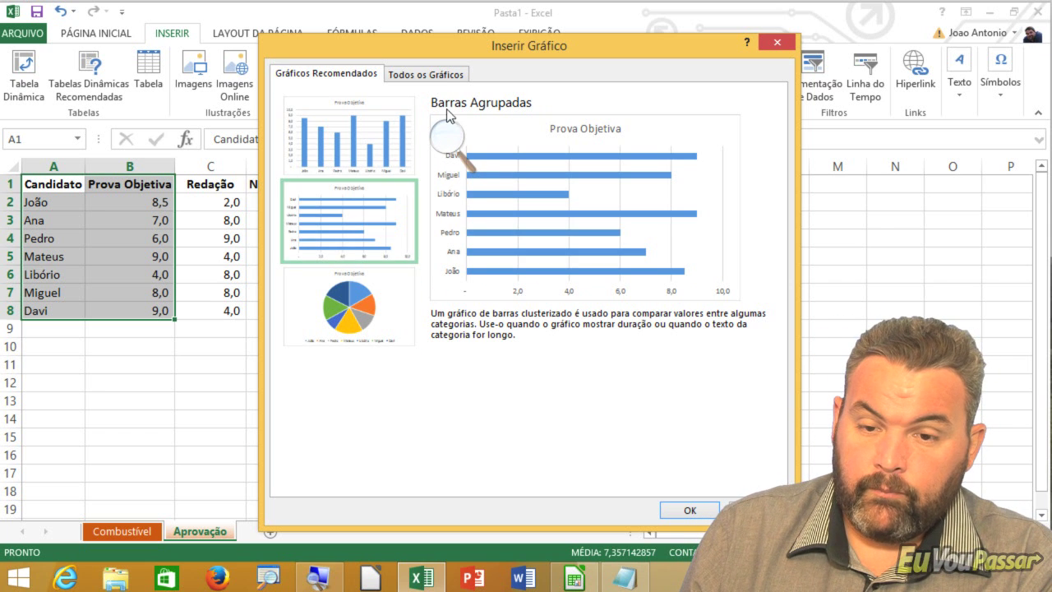
pyautogui.click(438, 78)
pyautogui.moveTo(631, 205)
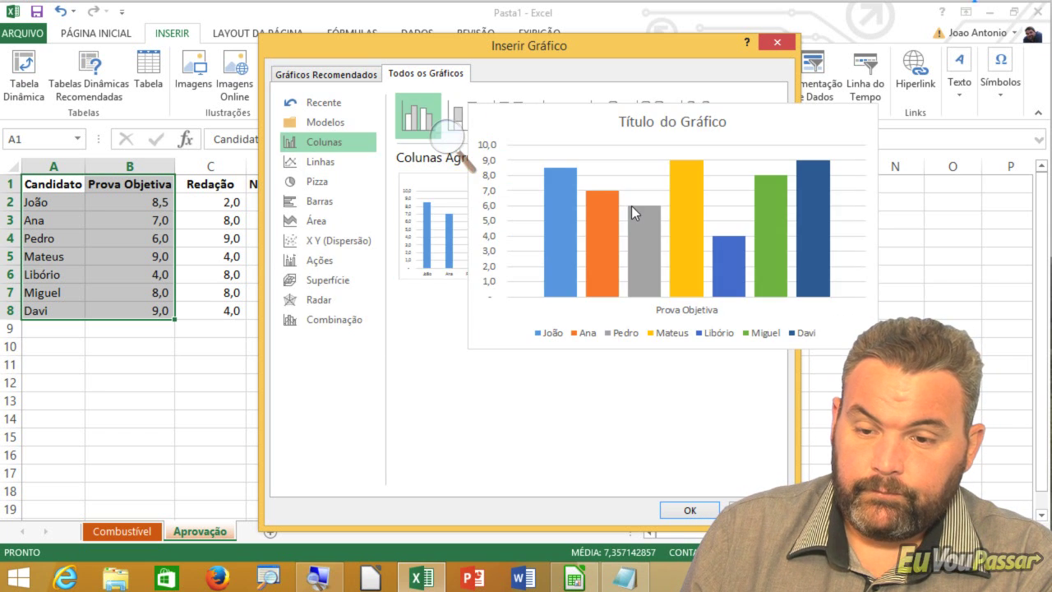
pyautogui.click(336, 202)
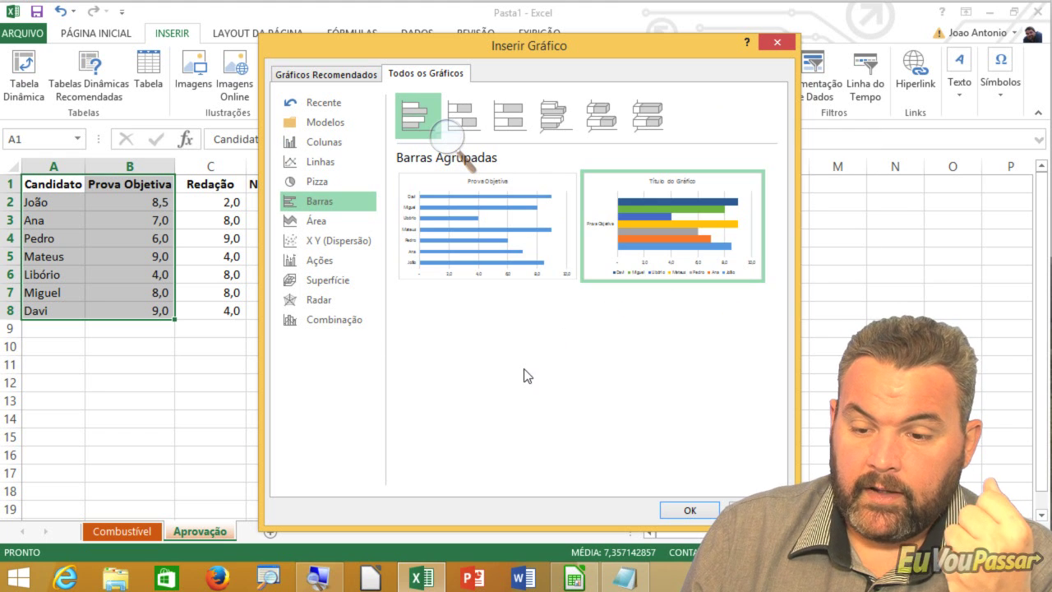
pyautogui.click(688, 510)
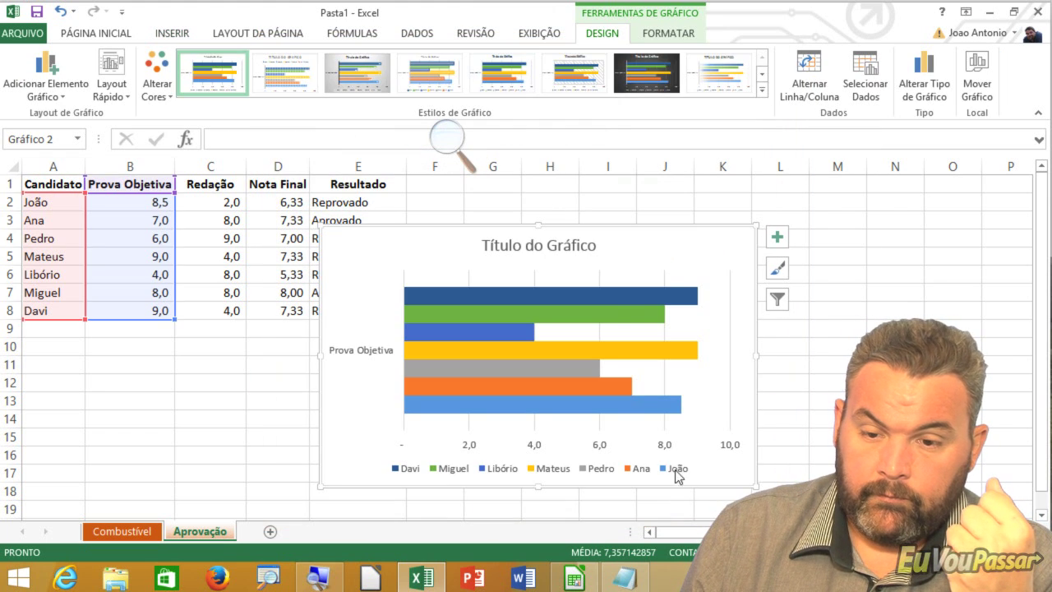
# - Move the bar chart beside the table, then select and delete it
pyautogui.moveTo(630, 234); pyautogui.dragTo(693, 192)
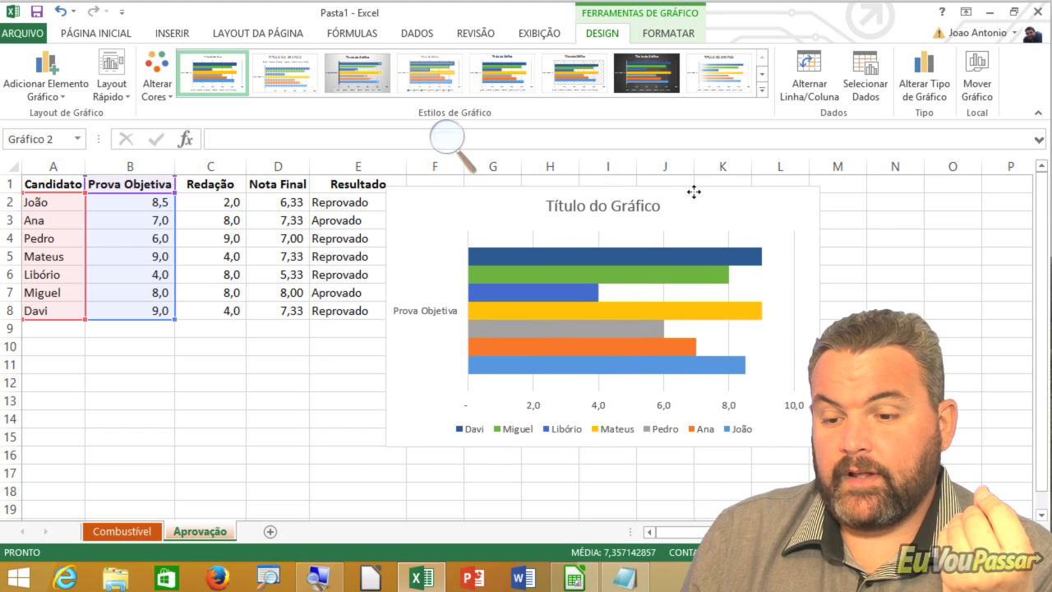
pyautogui.click(693, 189)
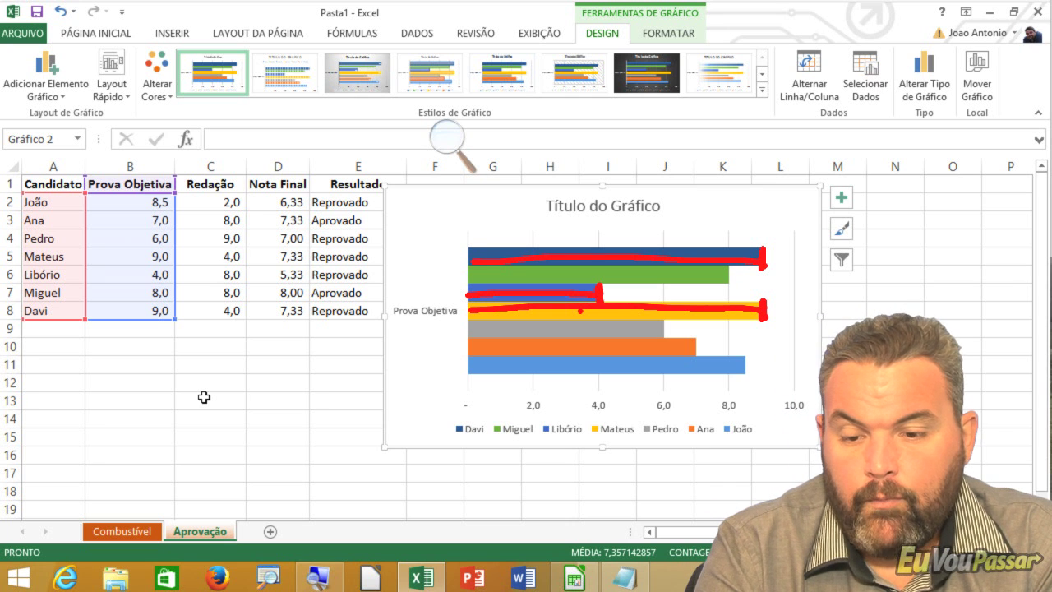
pyautogui.moveTo(467, 244); pyautogui.dragTo(468, 267)
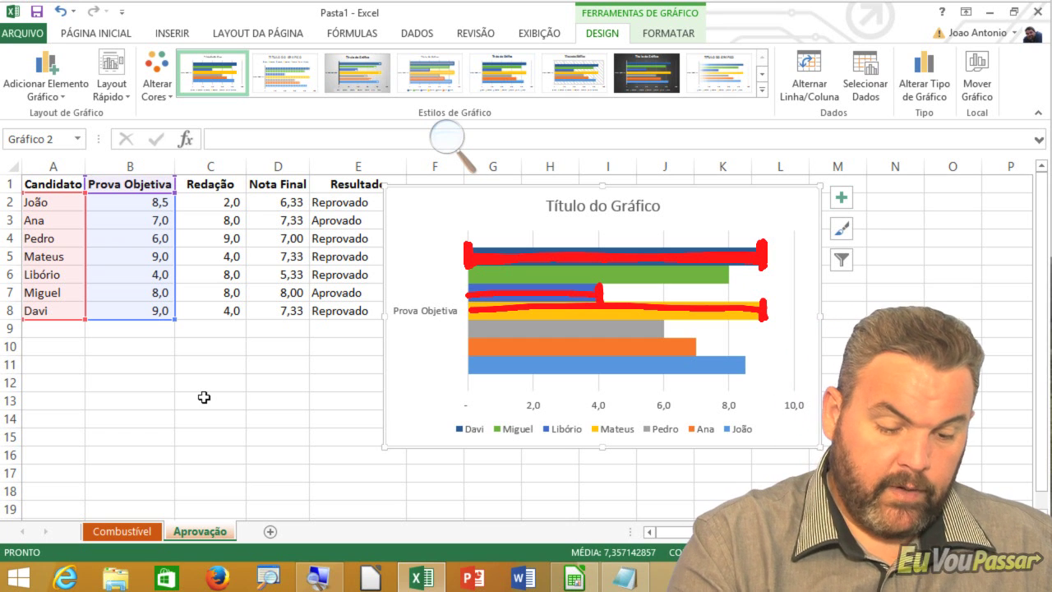
pyautogui.press('Escape')
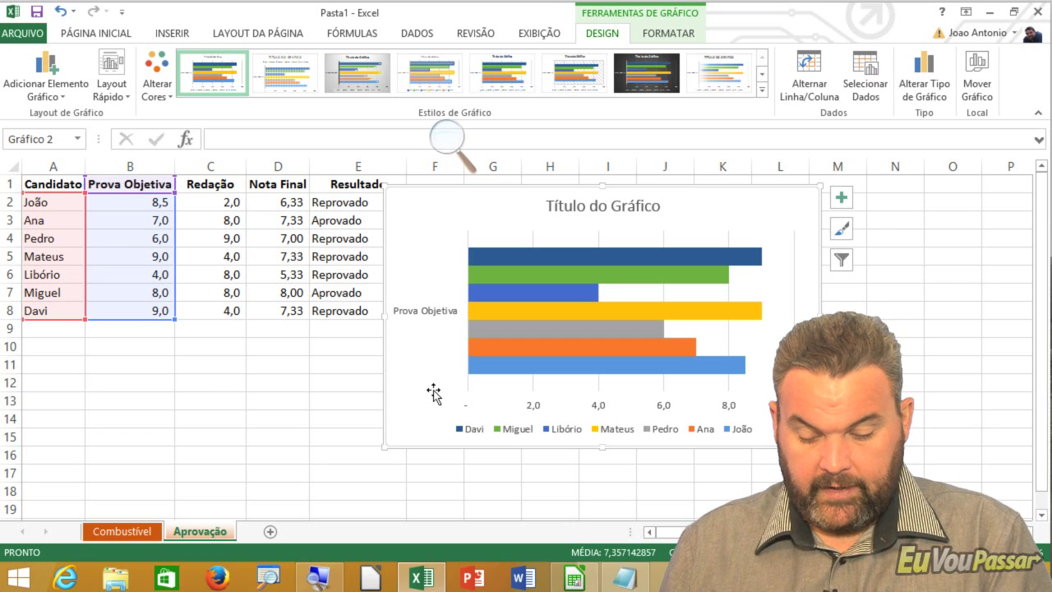
pyautogui.press('Delete')
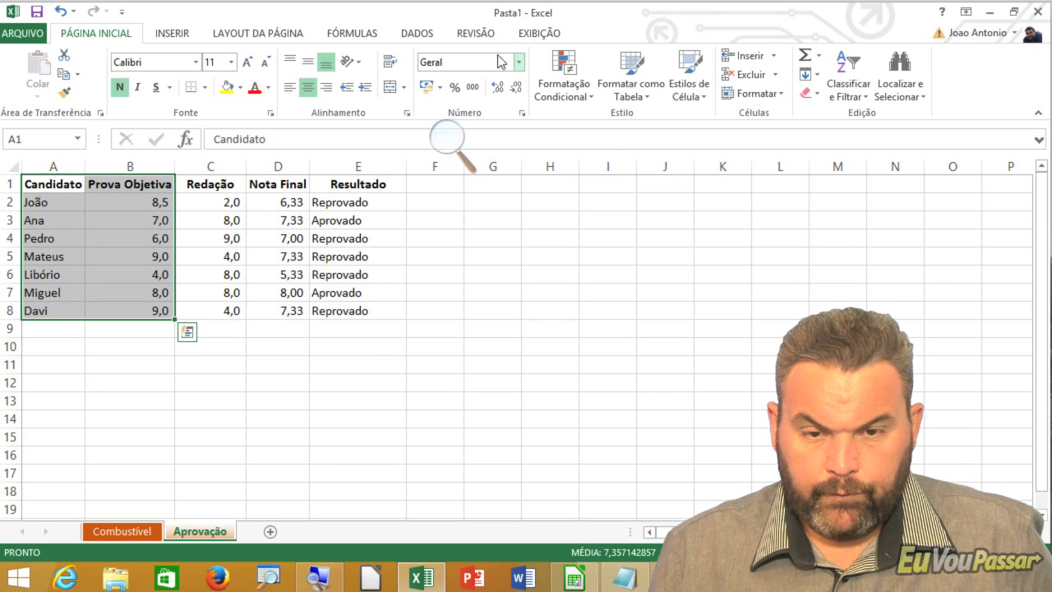
# - Insert a Pizza 3D chart of the scores after previewing donut and pie-of-pie variants
pyautogui.click(170, 33)
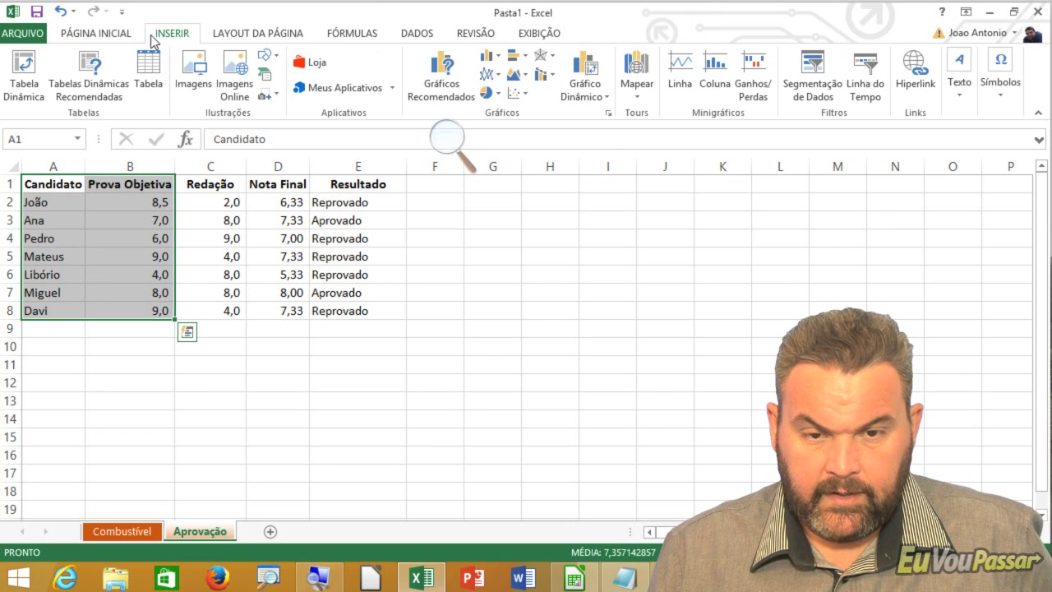
pyautogui.click(417, 90)
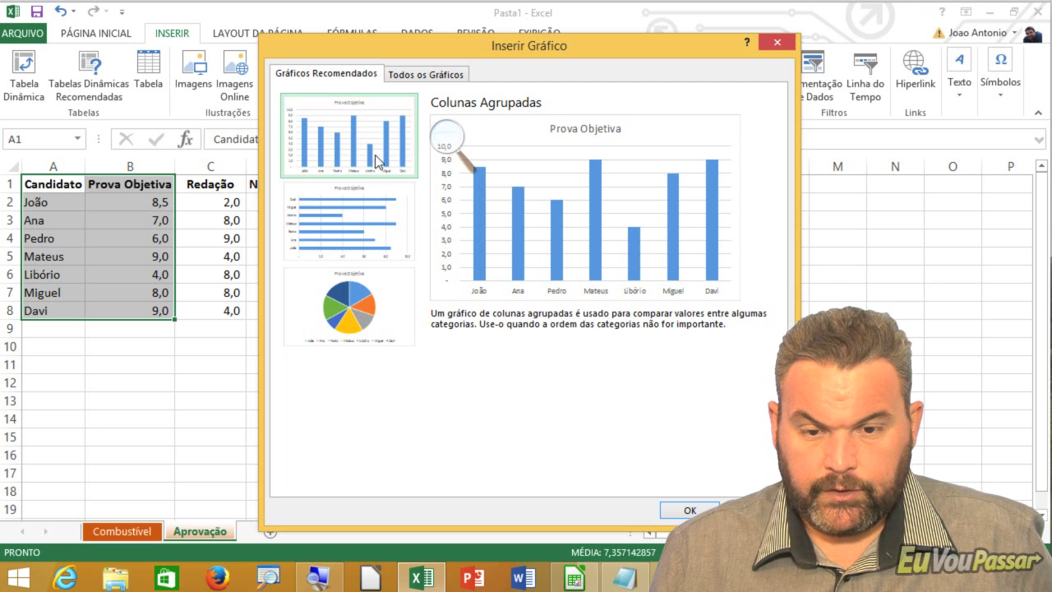
pyautogui.click(368, 288)
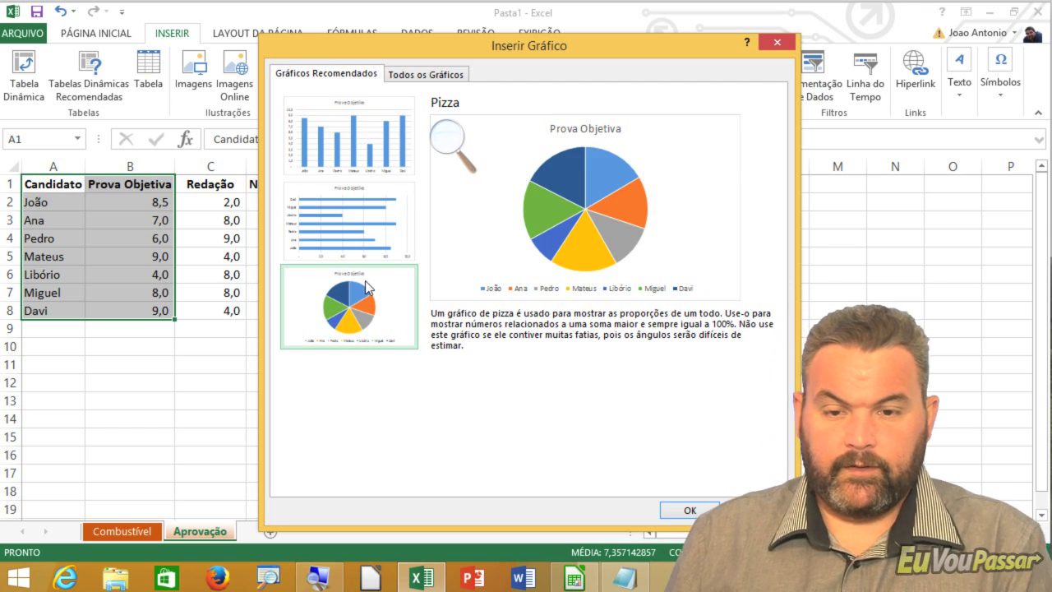
pyautogui.click(427, 76)
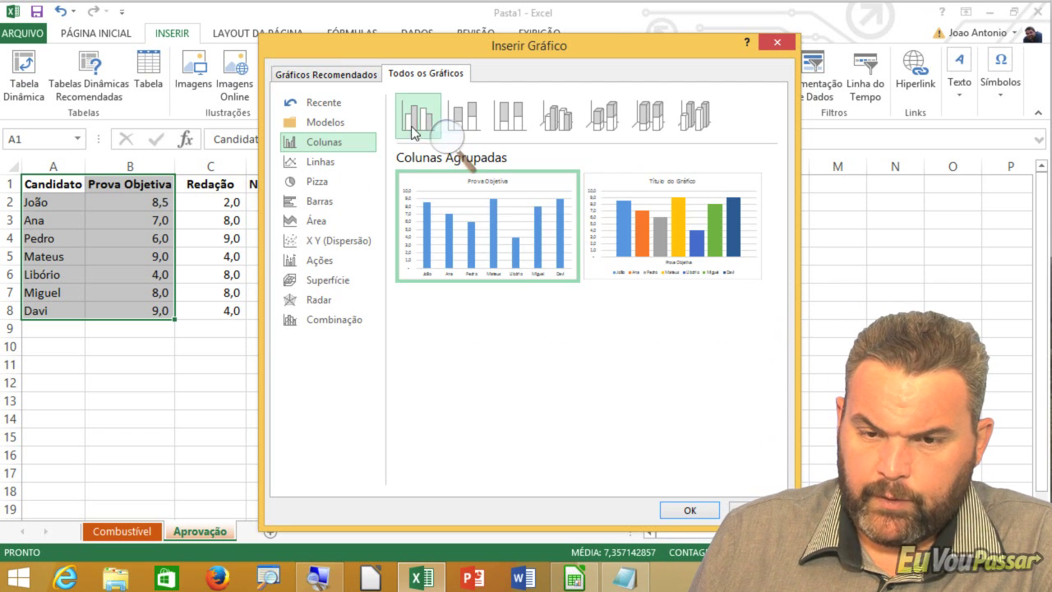
pyautogui.click(340, 180)
pyautogui.click(470, 128)
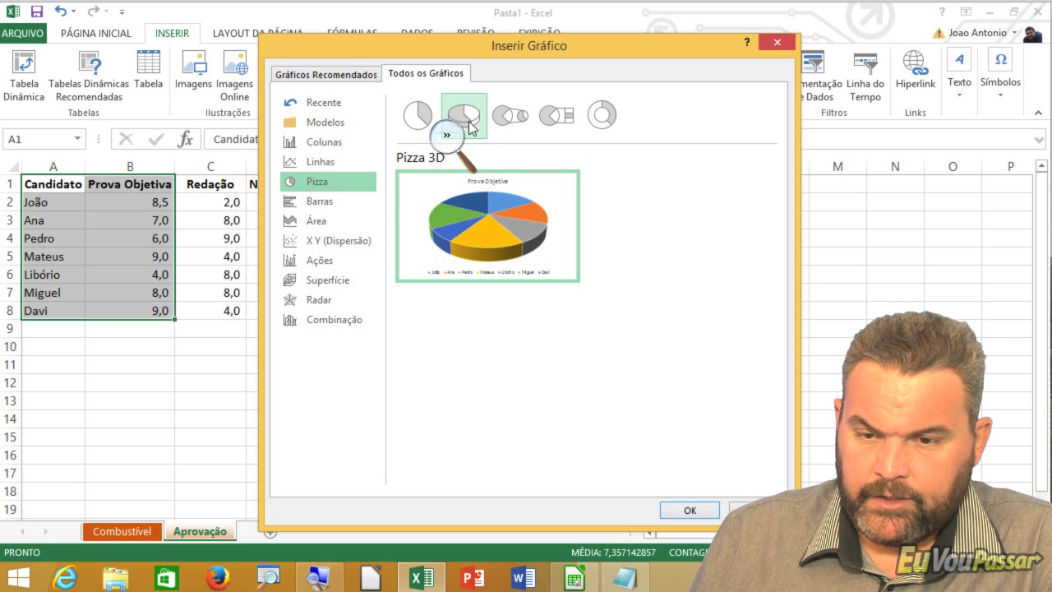
pyautogui.click(615, 129)
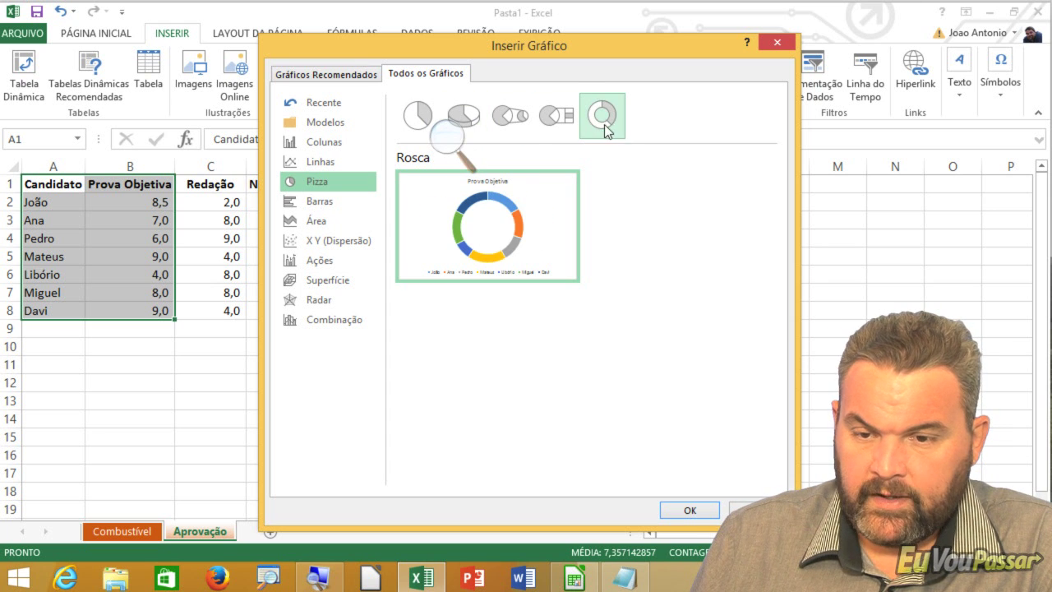
pyautogui.click(560, 124)
pyautogui.click(524, 129)
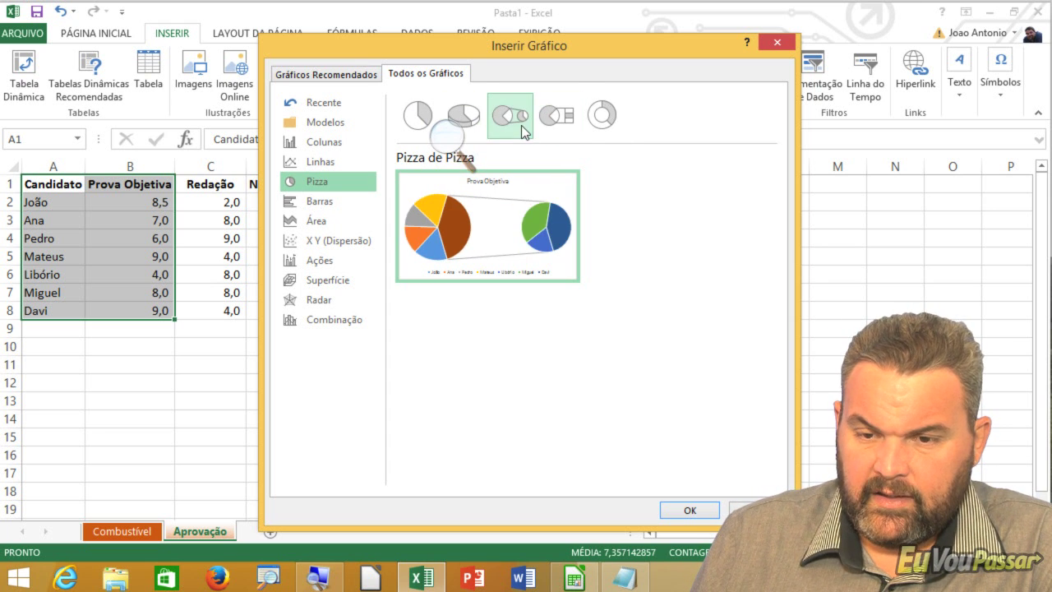
pyautogui.click(463, 118)
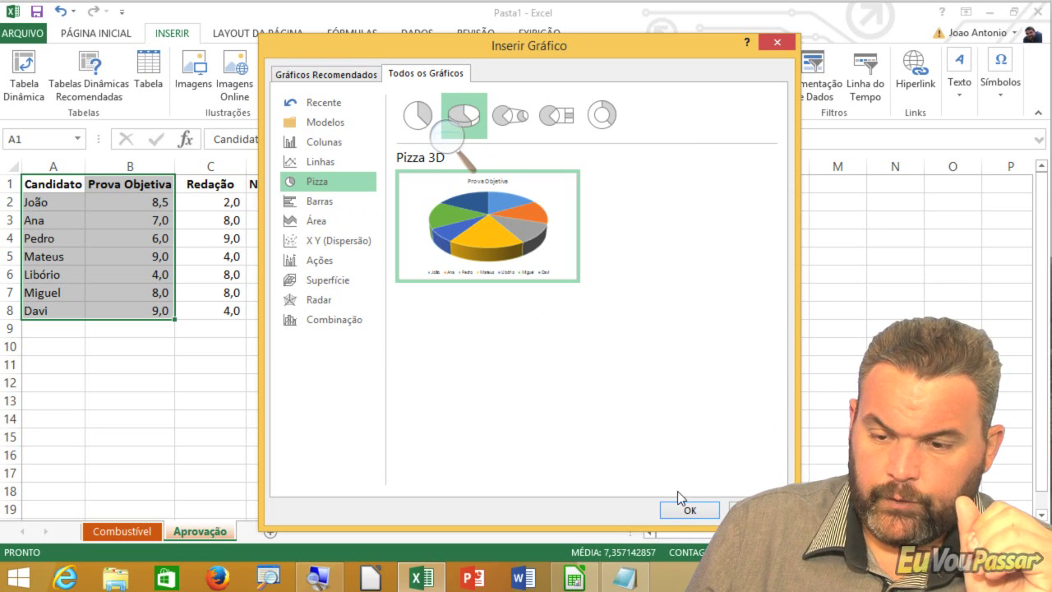
pyautogui.click(687, 510)
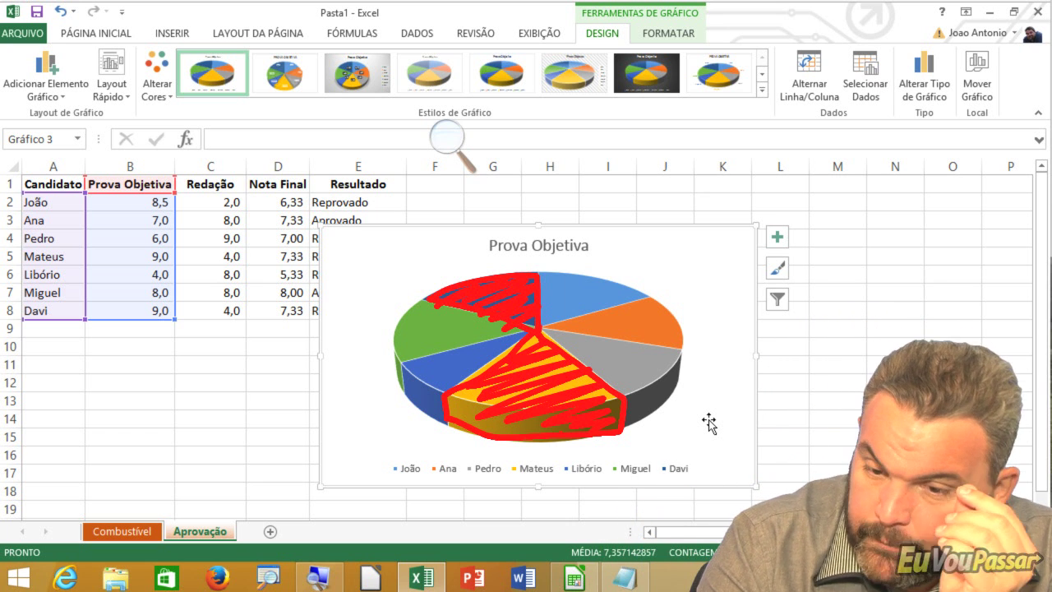
# - Drag the 3-D pie chart around to reposition and resize it beside the candidate table
pyautogui.moveTo(336, 466)
pyautogui.mouseDown()
pyautogui.moveTo(463, 441)
pyautogui.moveTo(449, 456)
pyautogui.mouseUp()
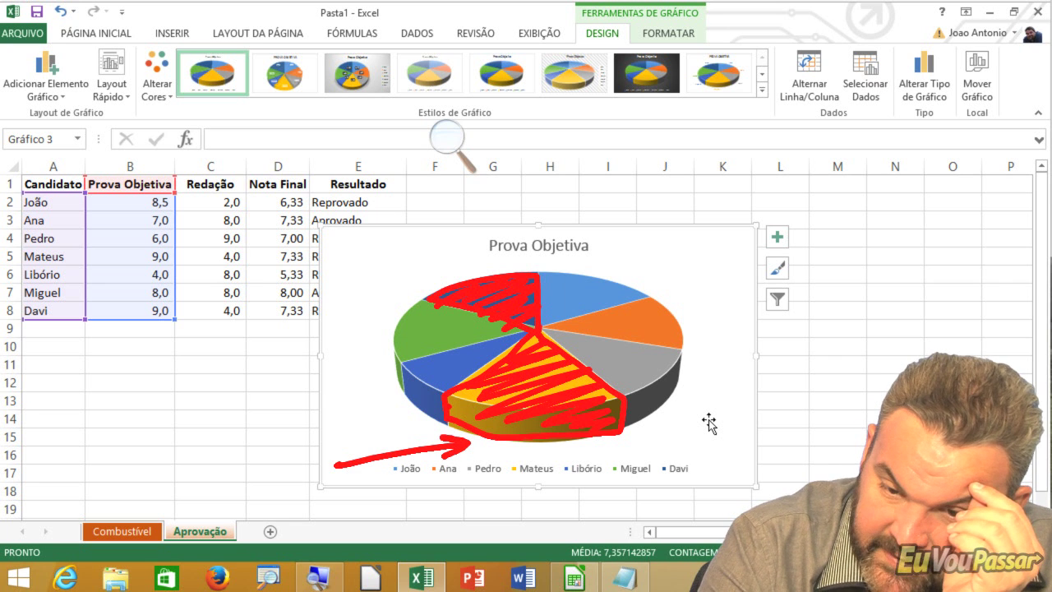
pyautogui.moveTo(336, 367); pyautogui.dragTo(371, 391)
pyautogui.moveTo(368, 351); pyautogui.dragTo(337, 403)
pyautogui.moveTo(324, 282)
pyautogui.mouseDown()
pyautogui.moveTo(444, 285)
pyautogui.moveTo(425, 304)
pyautogui.mouseUp()
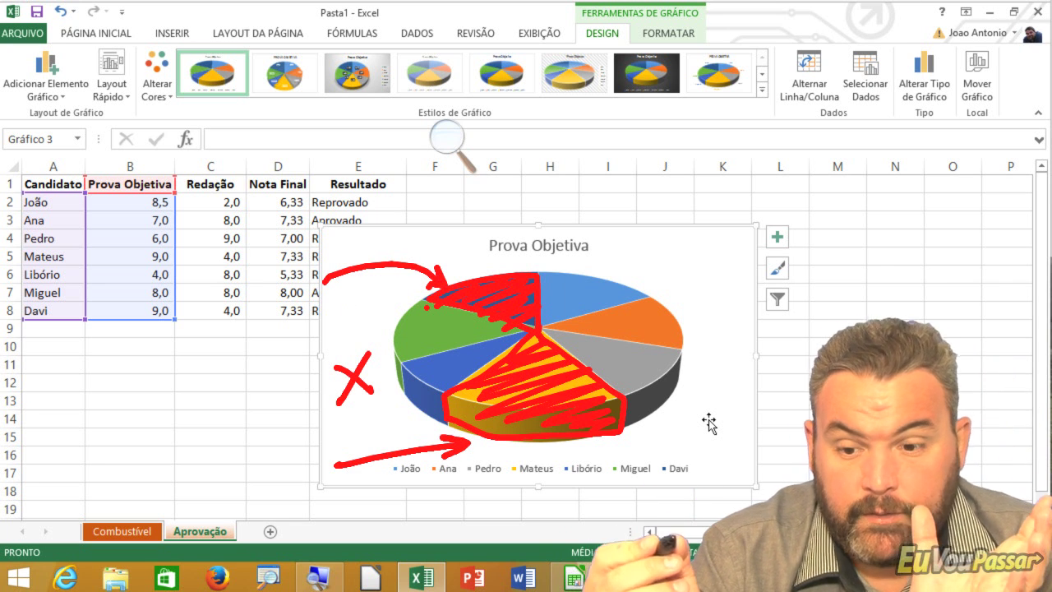
pyautogui.moveTo(613, 523)
pyautogui.mouseDown()
pyautogui.moveTo(574, 456)
pyautogui.moveTo(599, 470)
pyautogui.mouseUp()
pyautogui.moveTo(490, 445)
pyautogui.mouseDown()
pyautogui.moveTo(554, 444)
pyautogui.moveTo(555, 263)
pyautogui.moveTo(527, 445)
pyautogui.moveTo(519, 271)
pyautogui.mouseUp()
pyautogui.moveTo(440, 286); pyautogui.dragTo(485, 439)
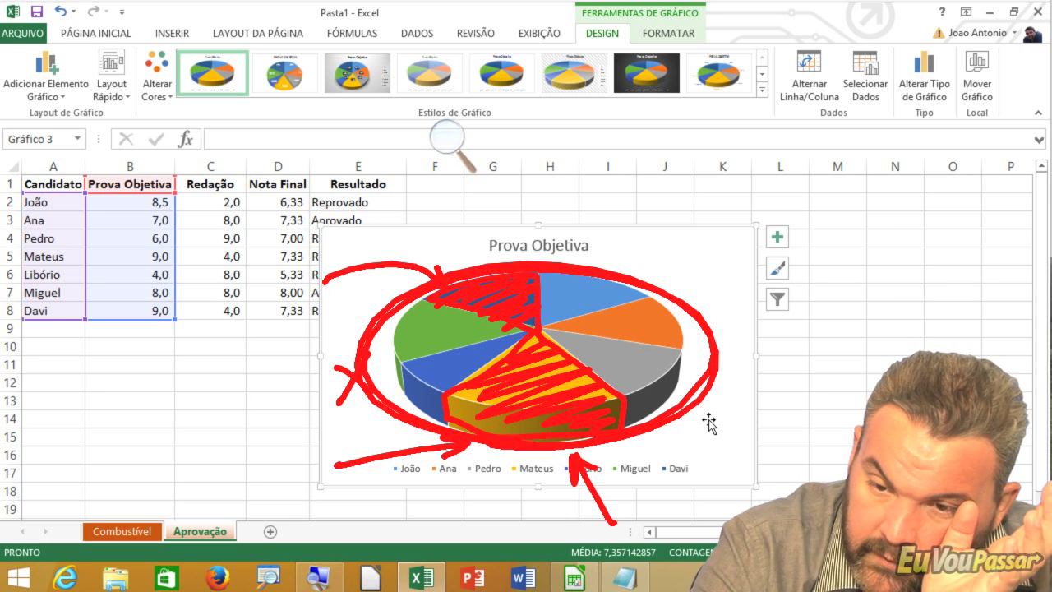
pyautogui.moveTo(621, 276); pyautogui.dragTo(715, 382)
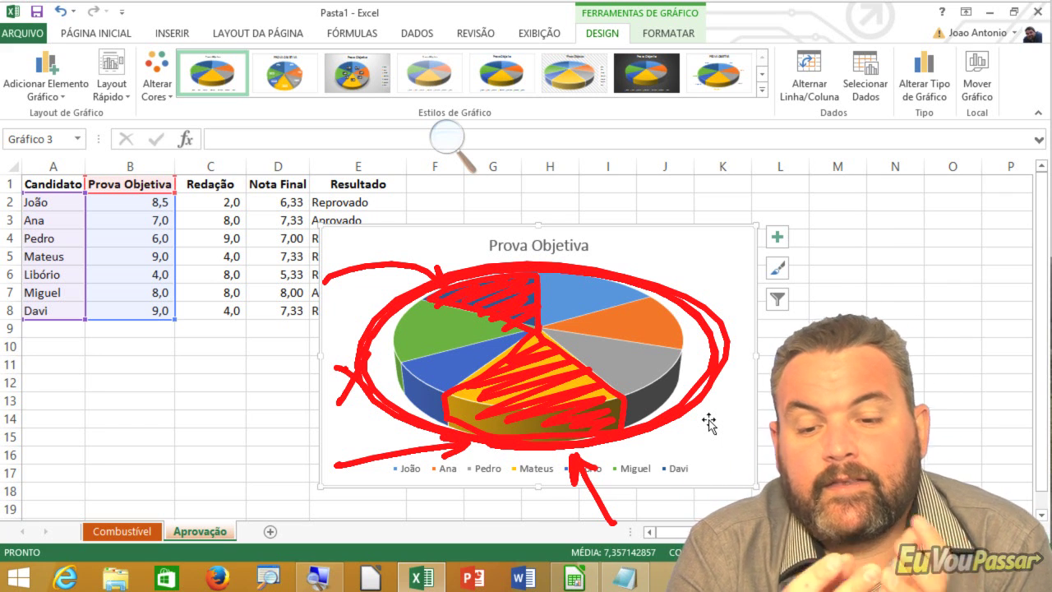
pyautogui.click(687, 226)
pyautogui.moveTo(689, 193)
pyautogui.mouseDown()
pyautogui.moveTo(668, 246)
pyautogui.moveTo(689, 232)
pyautogui.mouseUp()
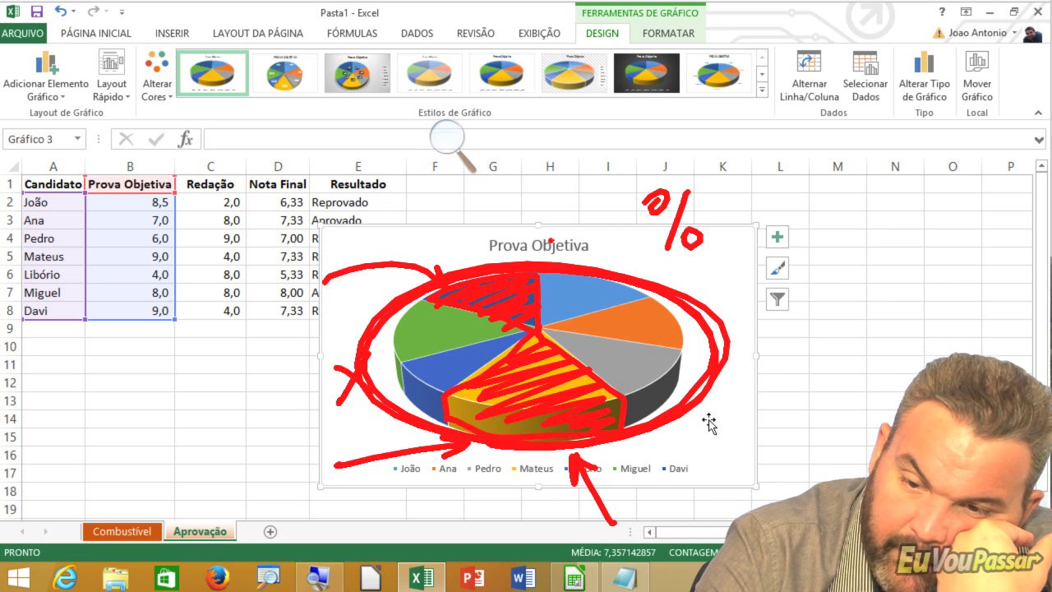
pyautogui.moveTo(544, 132); pyautogui.dragTo(526, 220)
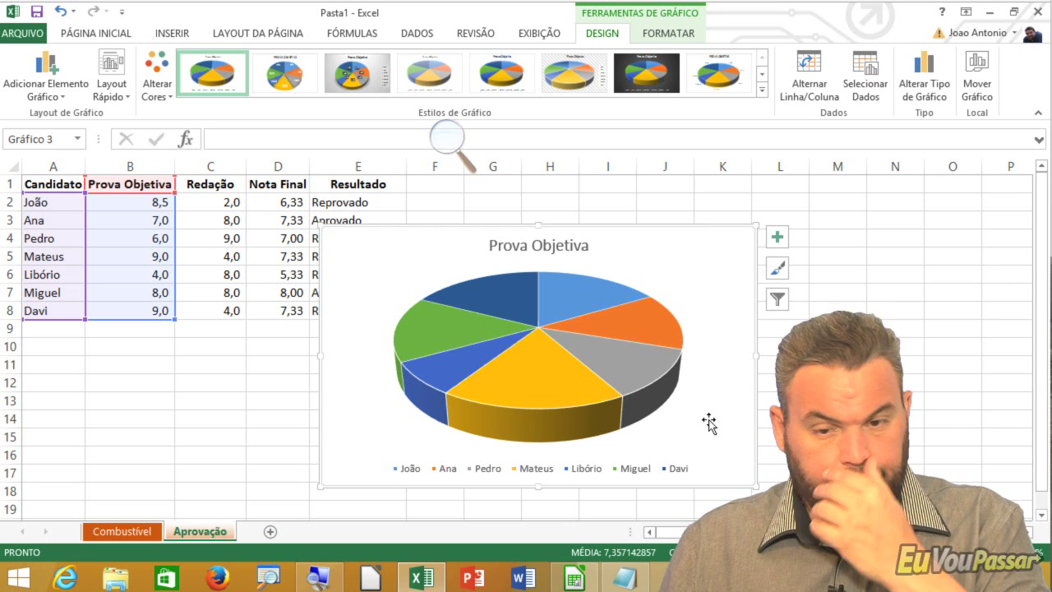
# - Delete the 3-D pie chart, then zoom the sheet to about 145% after toggling the Magnifier
pyautogui.press('Delete')
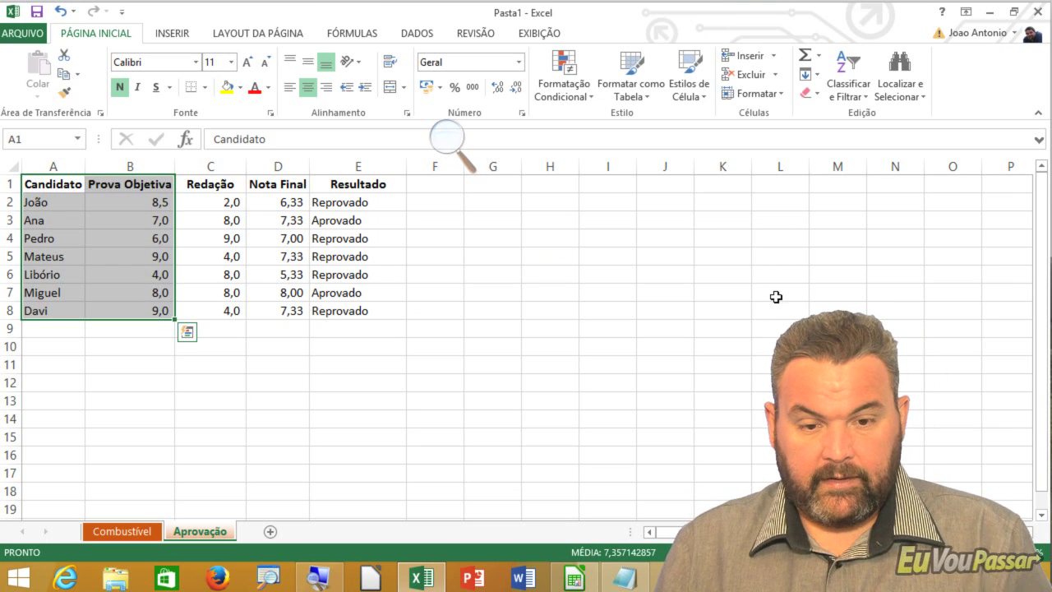
pyautogui.click(206, 384)
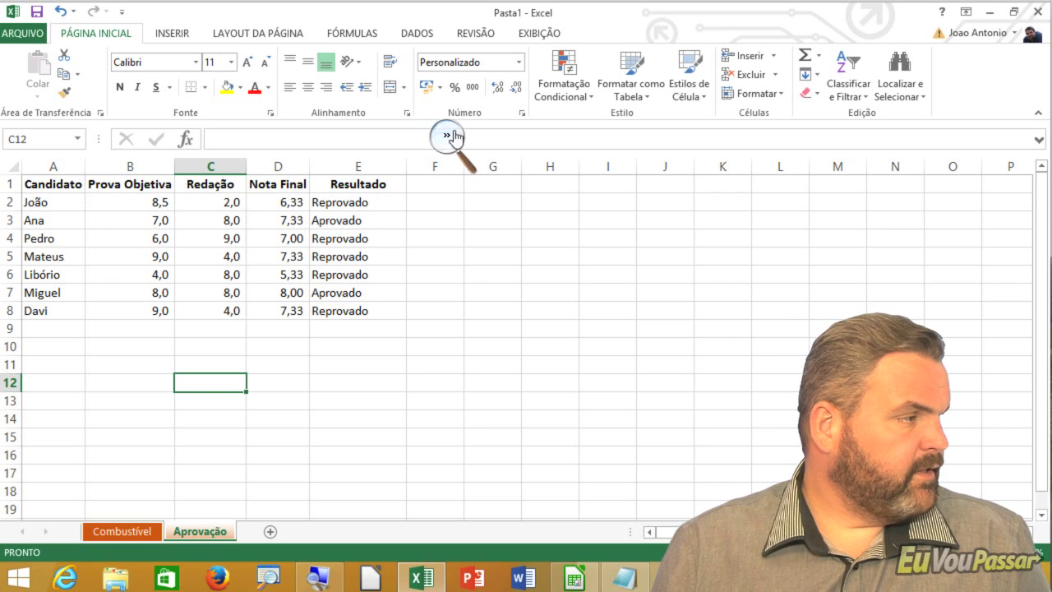
pyautogui.click(437, 134)
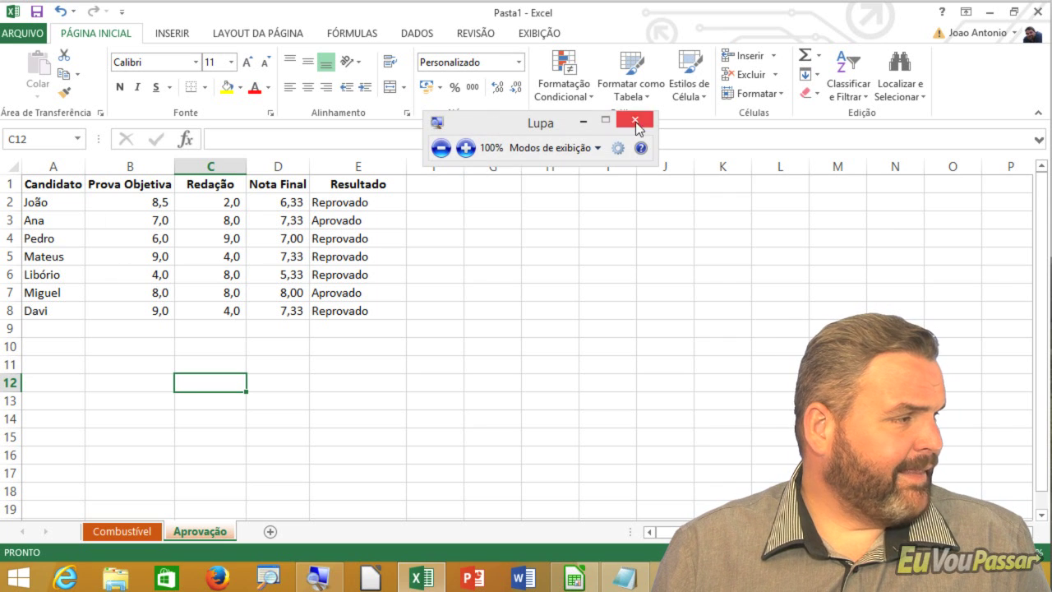
pyautogui.click(633, 124)
pyautogui.click(265, 577)
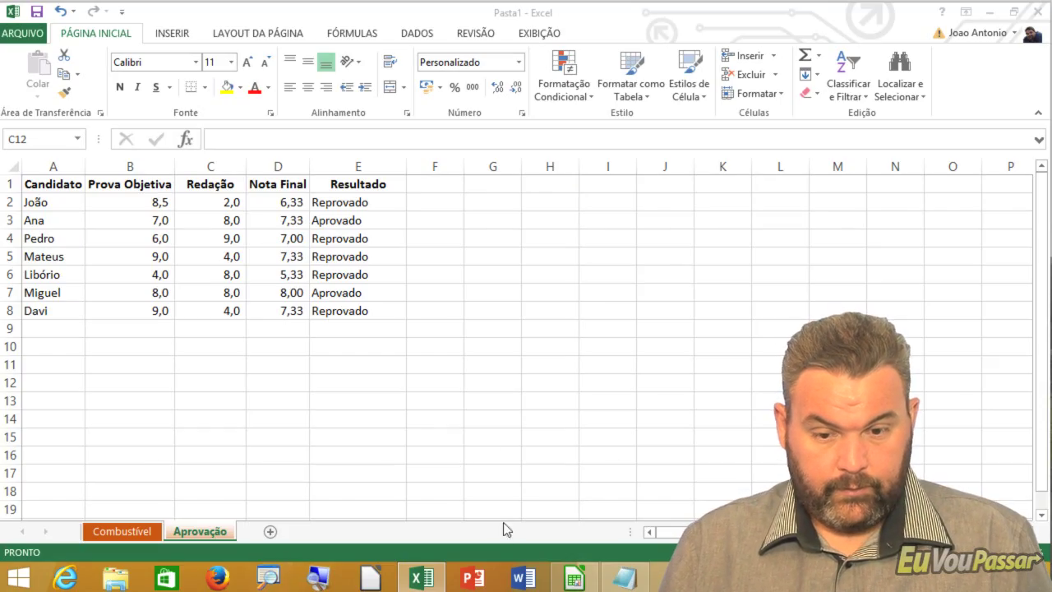
pyautogui.click(328, 581)
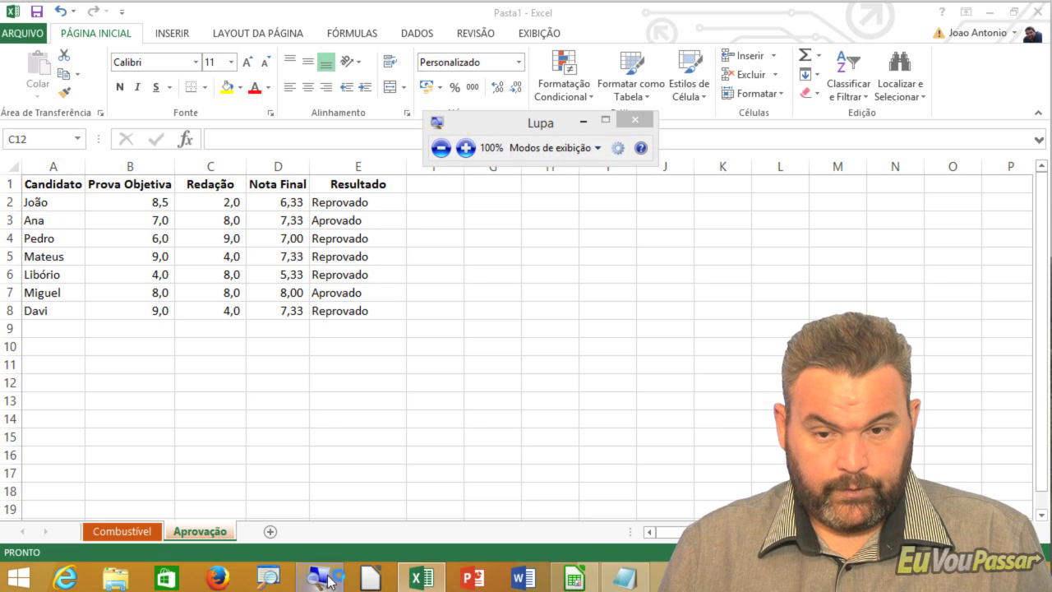
pyautogui.click(634, 120)
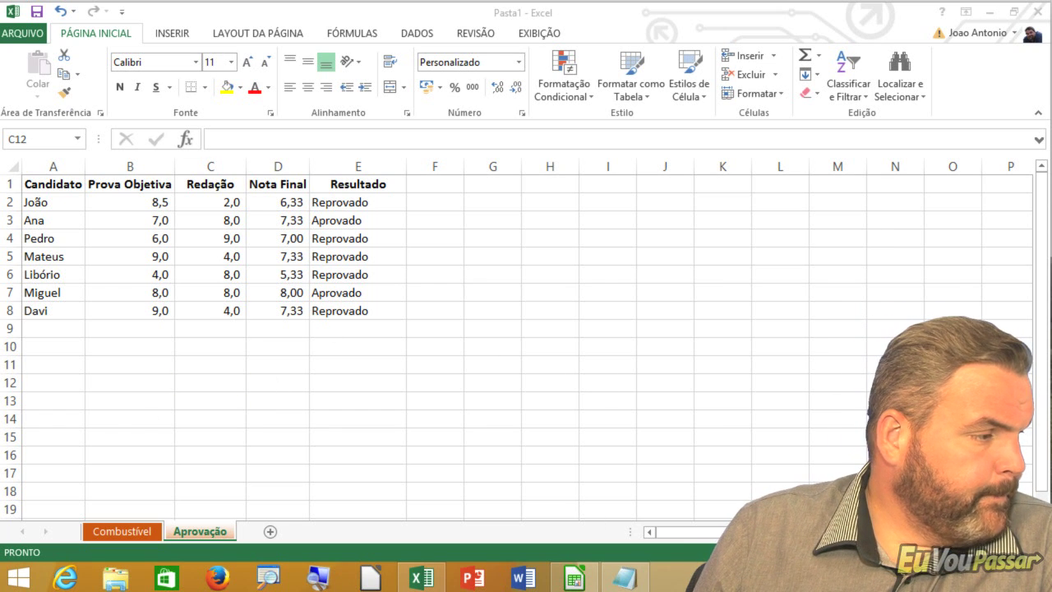
pyautogui.scroll(3, 518, 337)
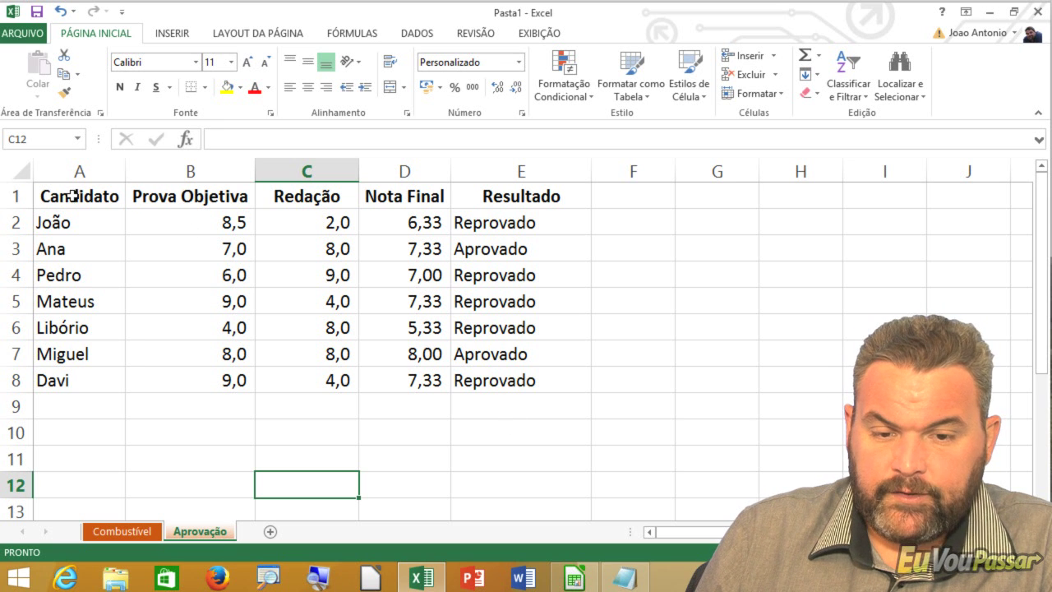
# - Select A1:D8, covering candidate names with Prova Objetiva, Redação and Nota Final scores
pyautogui.moveTo(73, 196); pyautogui.dragTo(216, 380)
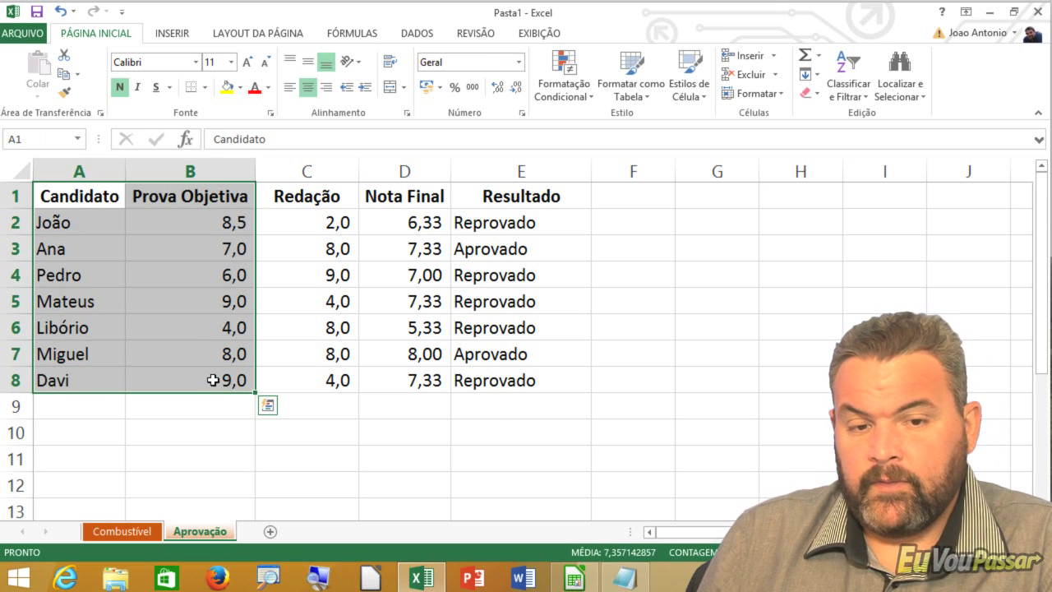
pyautogui.click(328, 438)
pyautogui.click(79, 196)
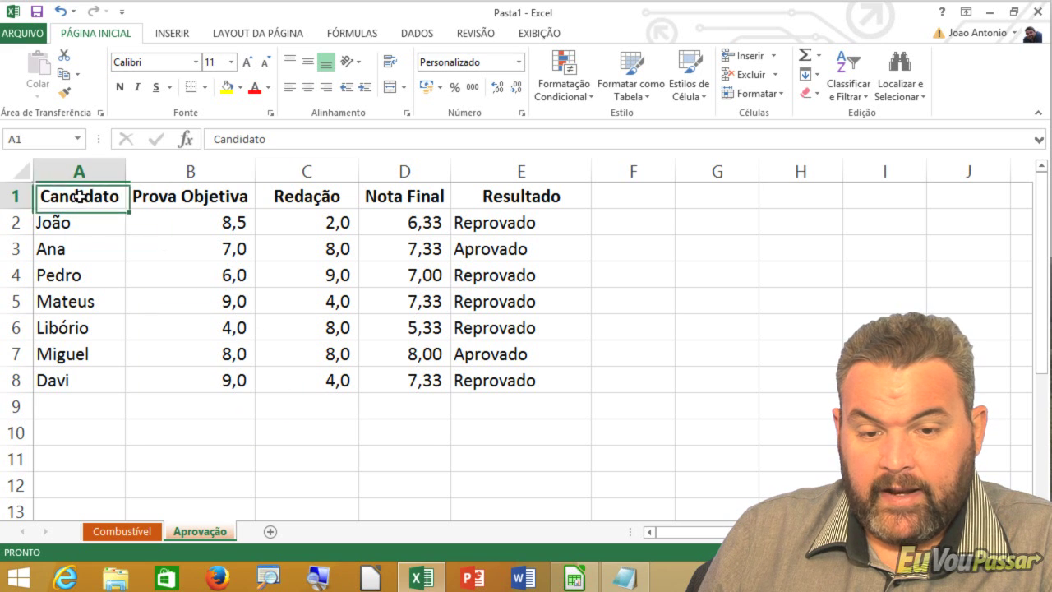
pyautogui.moveTo(79, 195); pyautogui.dragTo(353, 344)
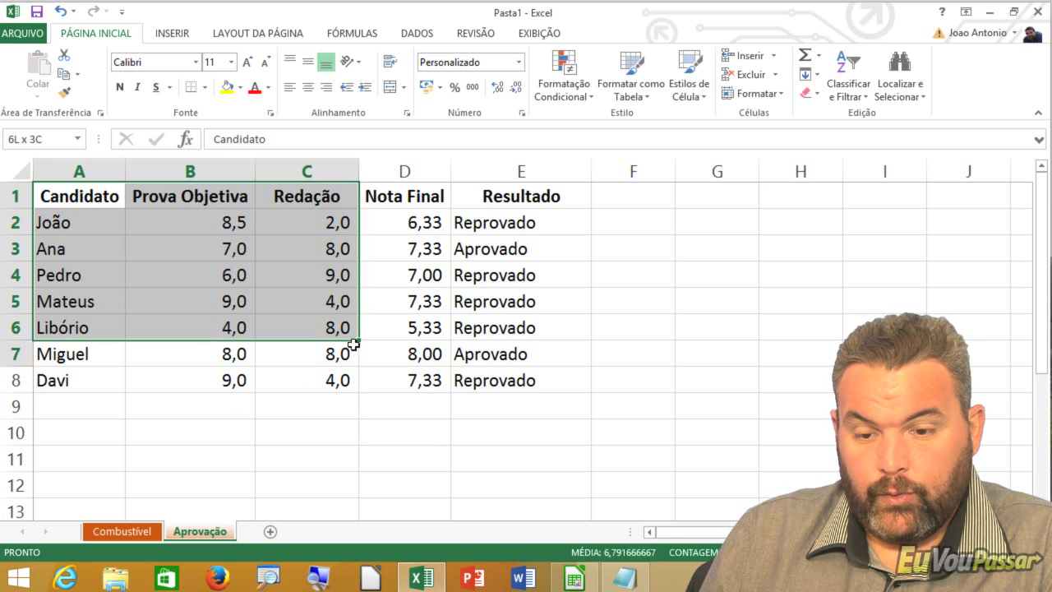
pyautogui.moveTo(353, 344); pyautogui.dragTo(383, 383)
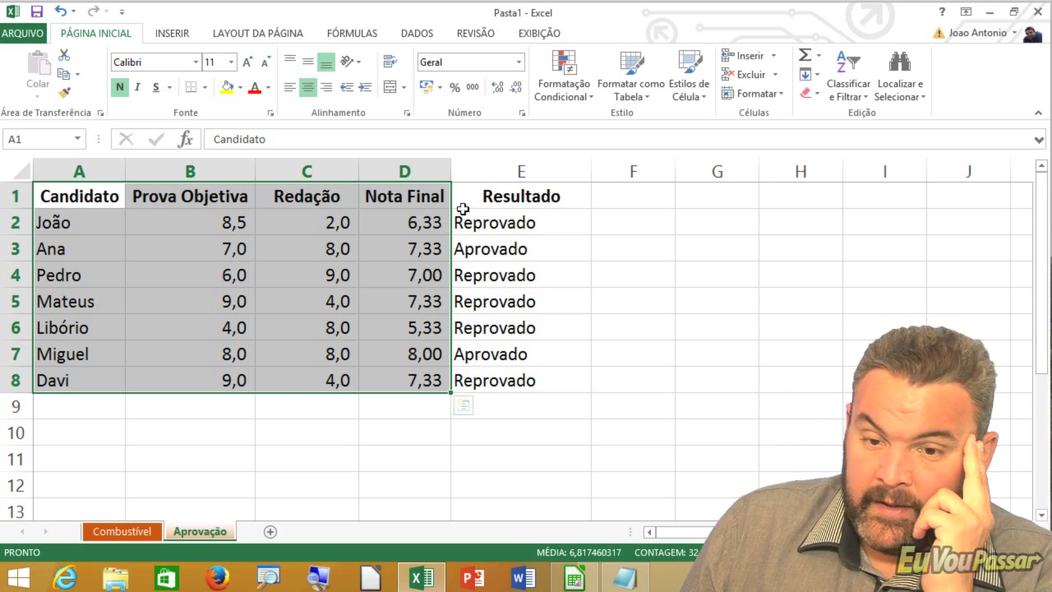
pyautogui.click(182, 36)
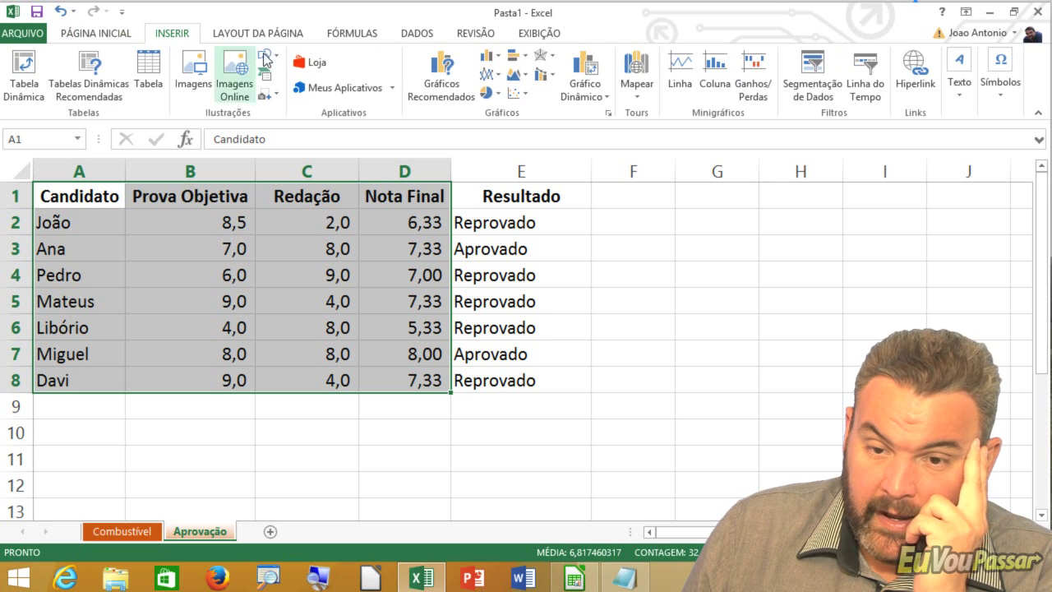
# - Insert the first Linhas chart from Todos os Gráficos for the three score columns
pyautogui.click(430, 105)
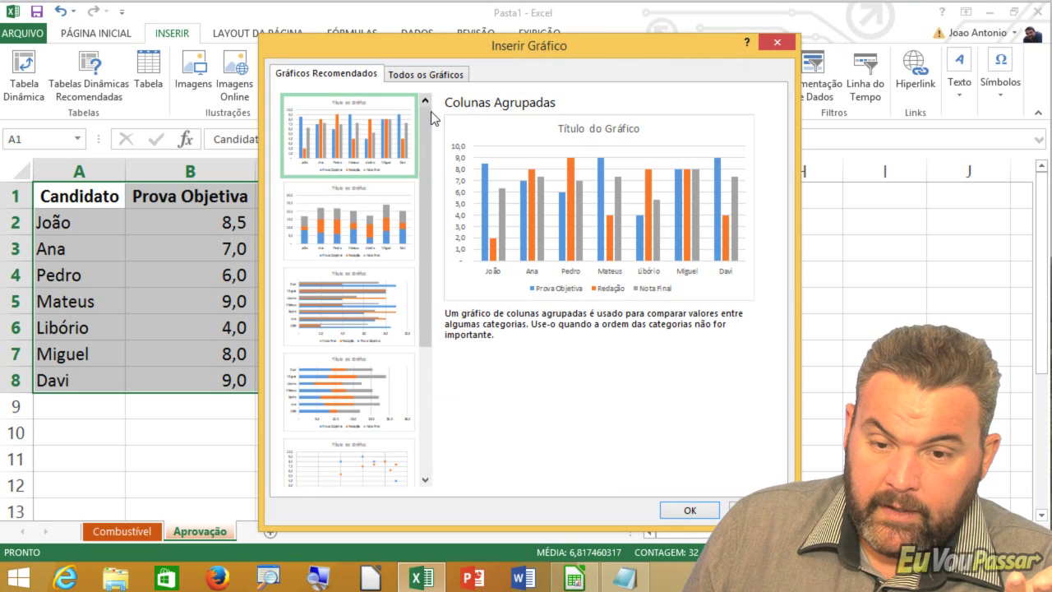
pyautogui.moveTo(424, 222)
pyautogui.mouseDown()
pyautogui.moveTo(431, 384)
pyautogui.moveTo(433, 202)
pyautogui.moveTo(430, 356)
pyautogui.moveTo(435, 228)
pyautogui.mouseUp()
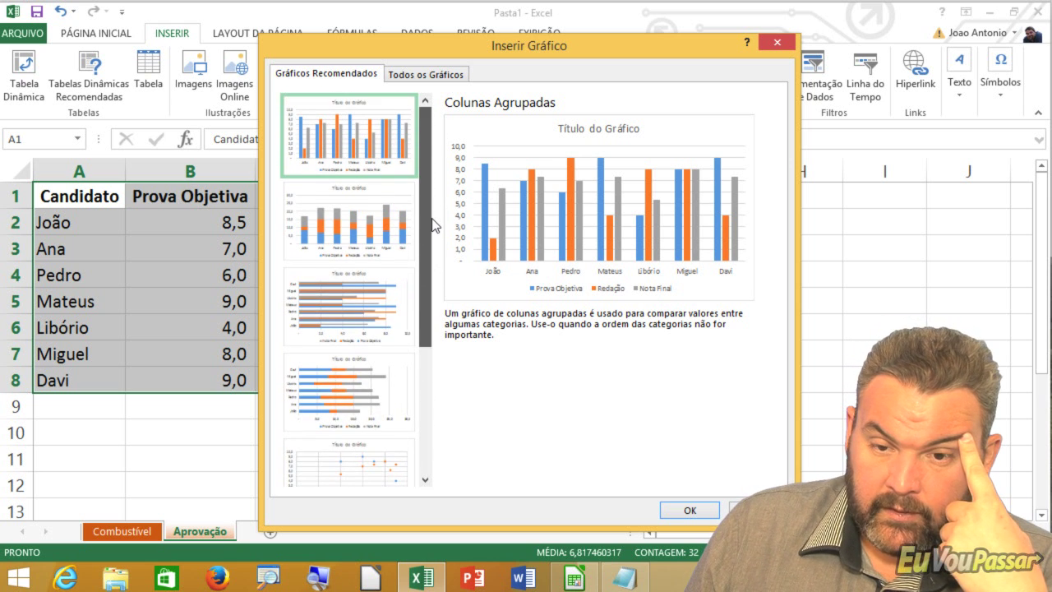
pyautogui.click(416, 77)
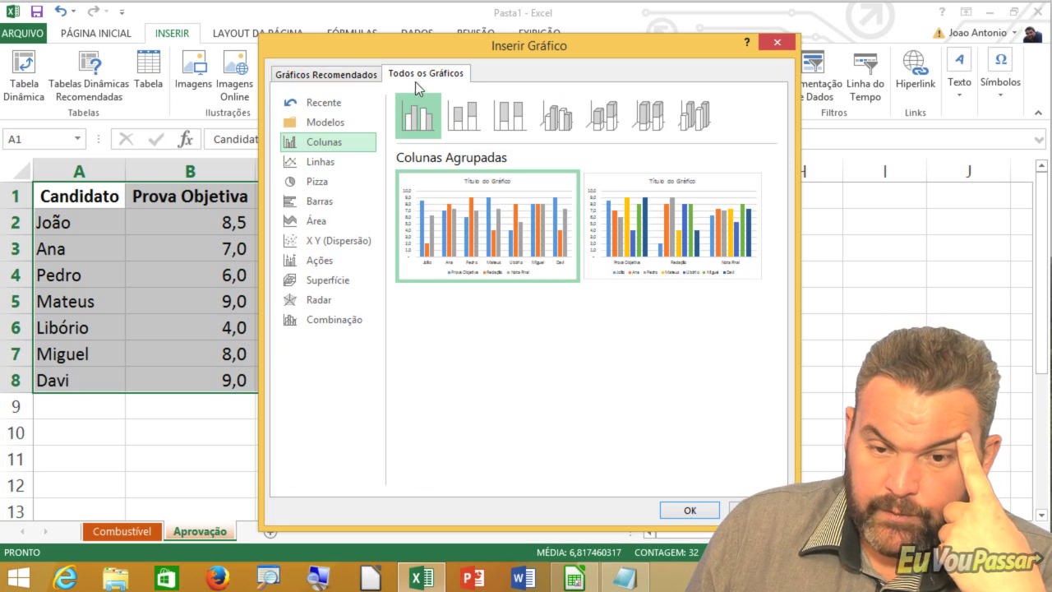
pyautogui.click(335, 163)
pyautogui.moveTo(507, 223)
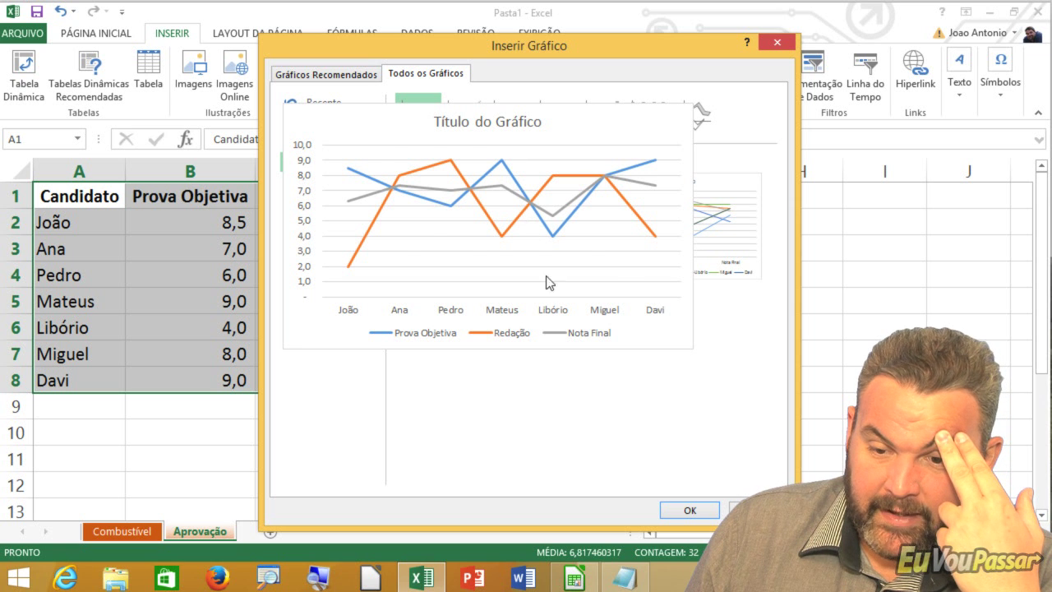
pyautogui.click(688, 509)
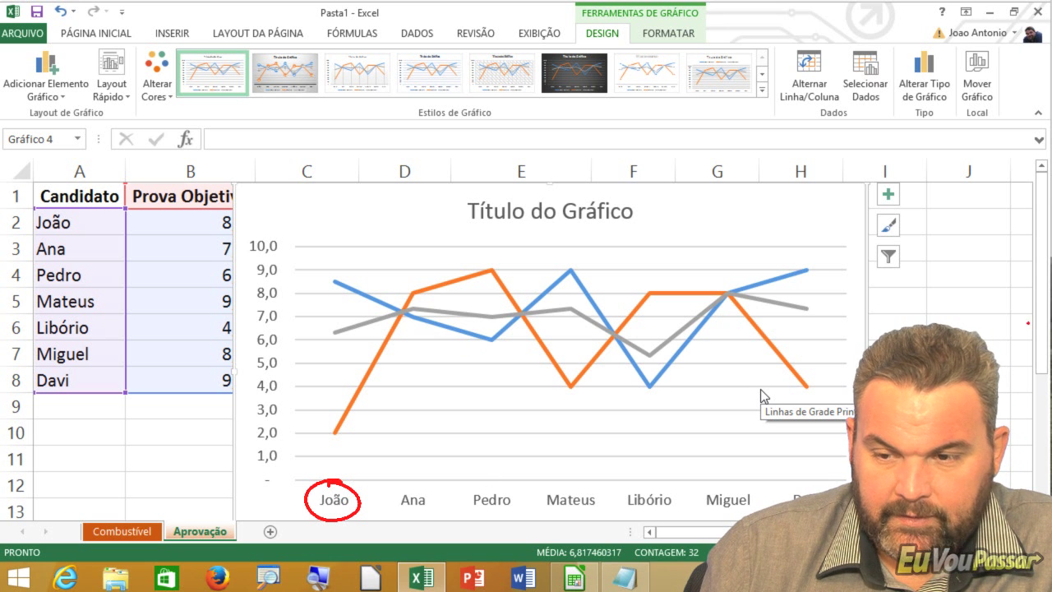
pyautogui.click(1016, 292)
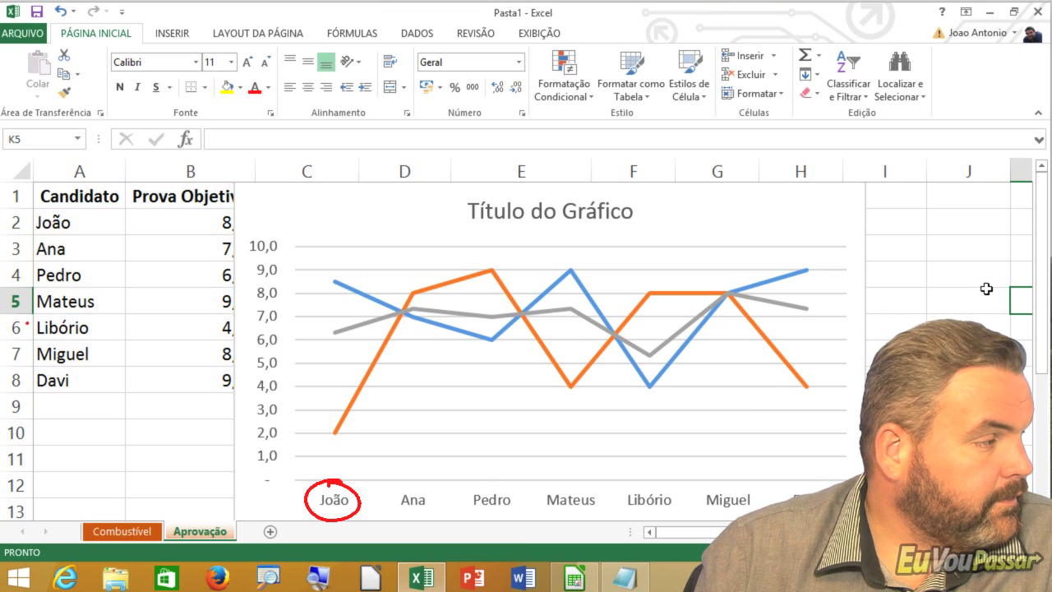
pyautogui.scroll(-1, 930, 290)
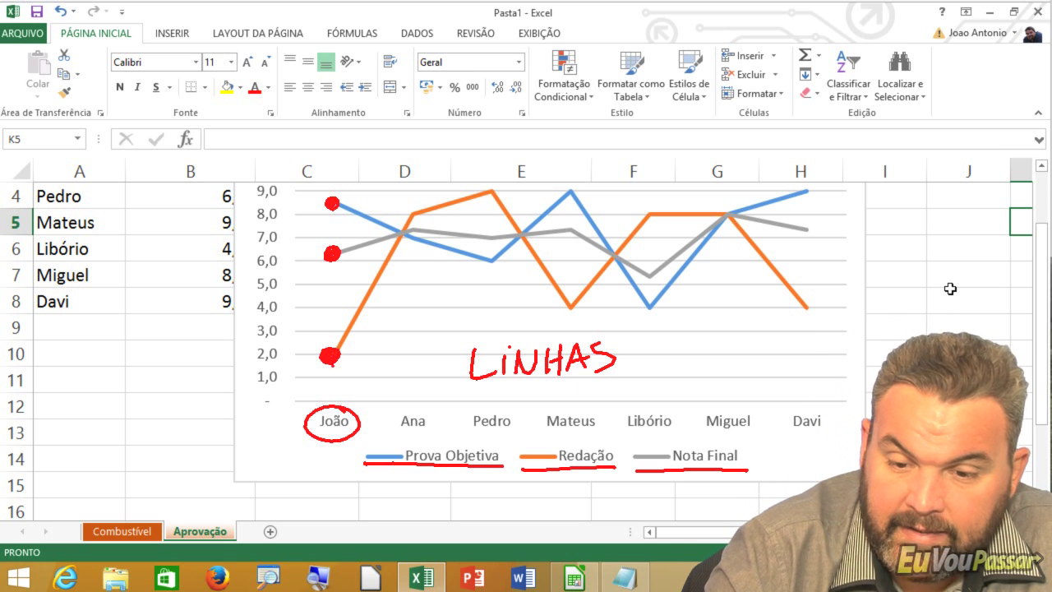
pyautogui.moveTo(490, 396); pyautogui.dragTo(763, 392)
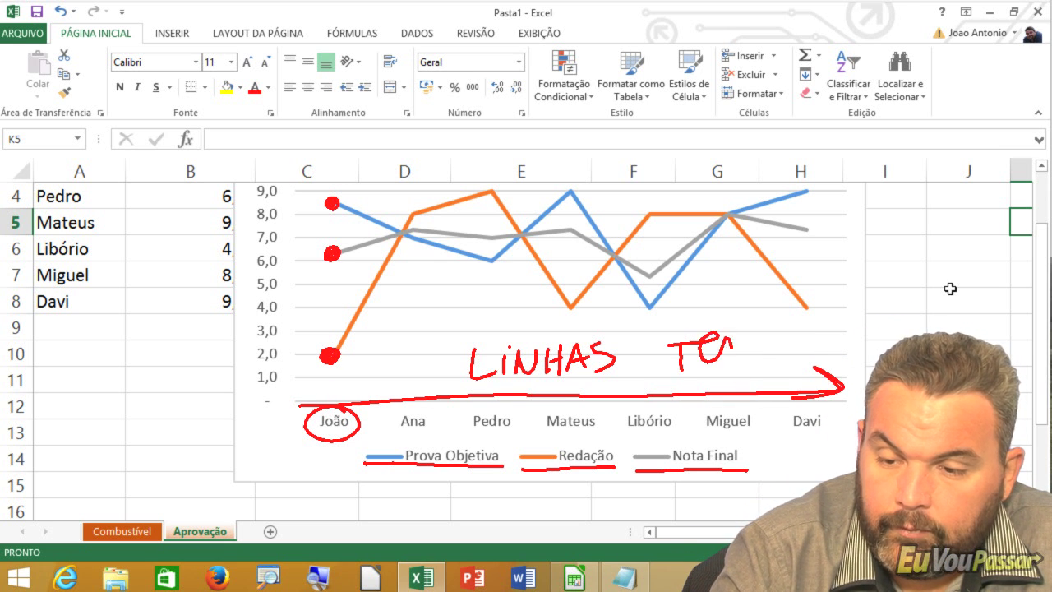
pyautogui.moveTo(814, 341); pyautogui.dragTo(810, 329)
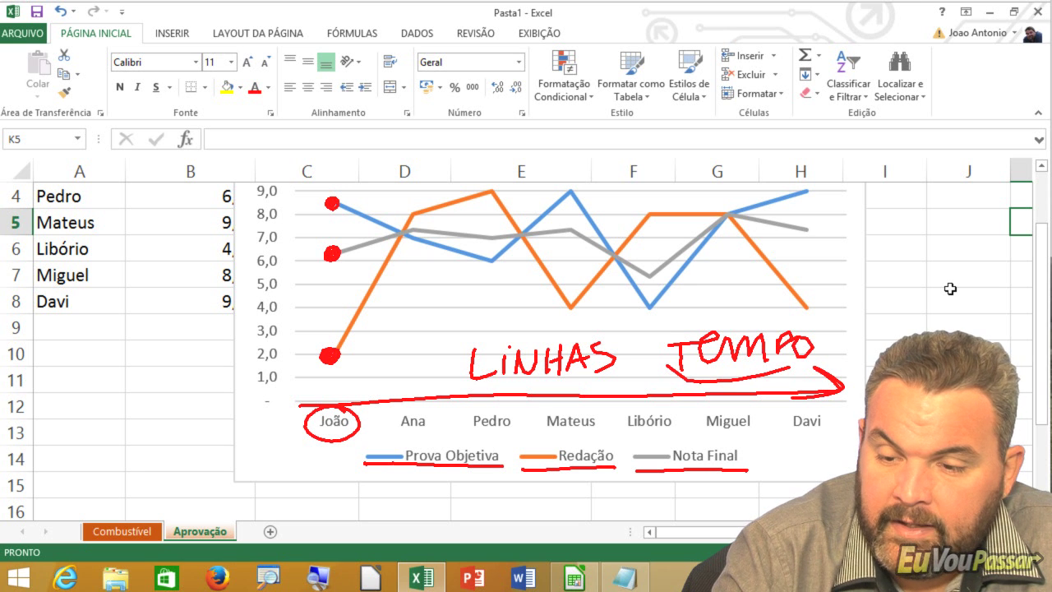
pyautogui.moveTo(292, 401)
pyautogui.mouseDown()
pyautogui.moveTo(294, 454)
pyautogui.moveTo(286, 150)
pyautogui.mouseUp()
pyautogui.click(274, 167)
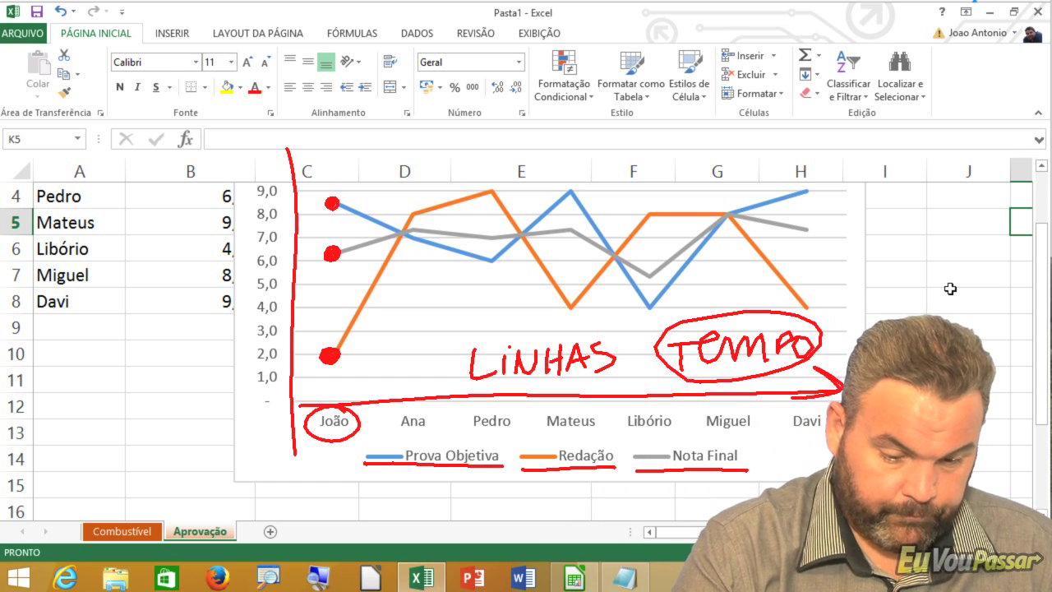
pyautogui.press('Escape')
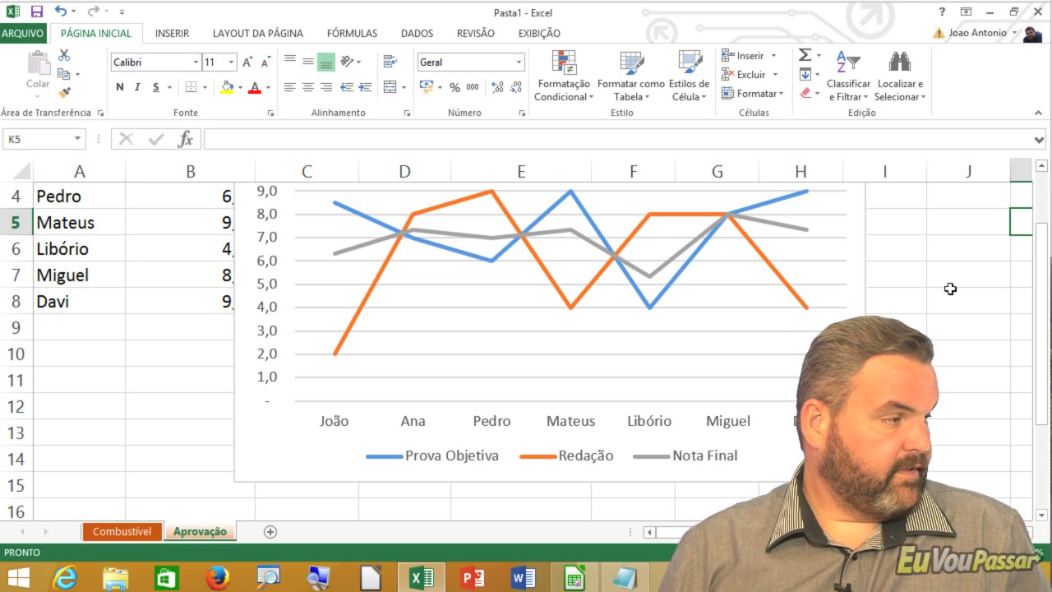
# - Delete the line chart and add a new blank sheet, Plan4
pyautogui.click(261, 439)
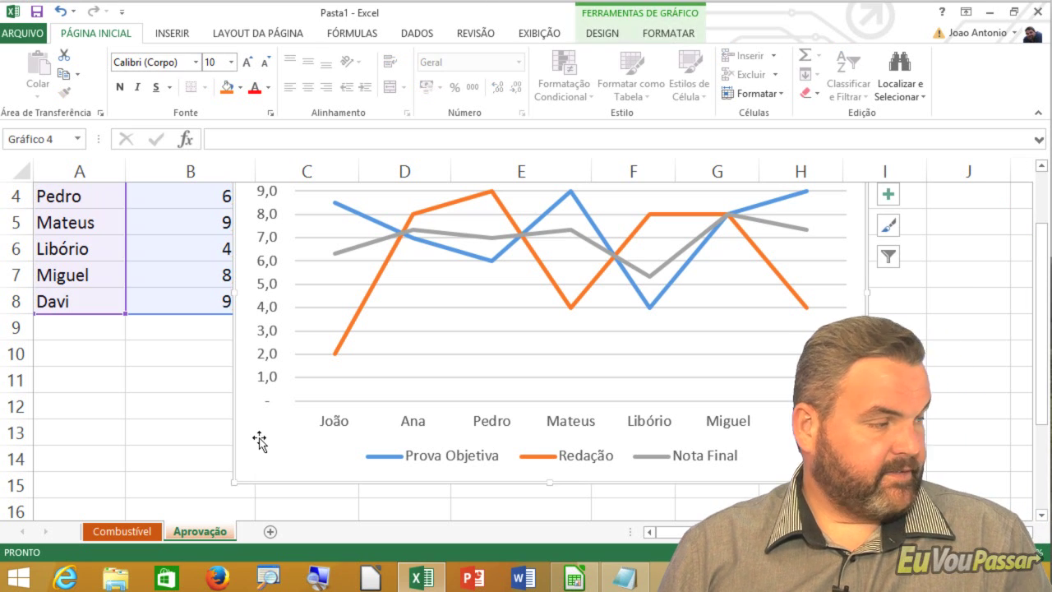
pyautogui.press('Delete')
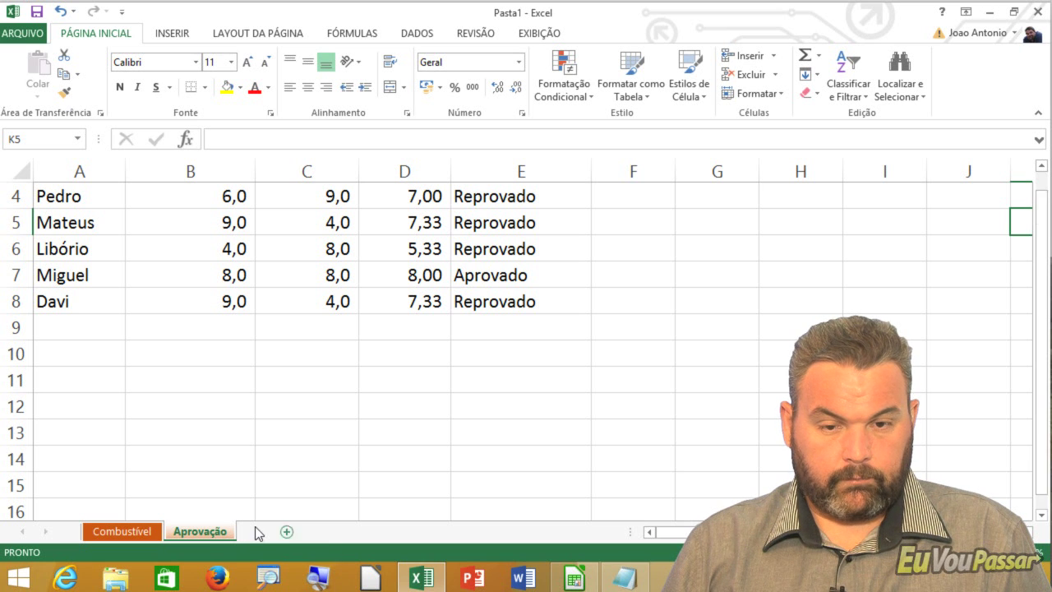
pyautogui.click(267, 533)
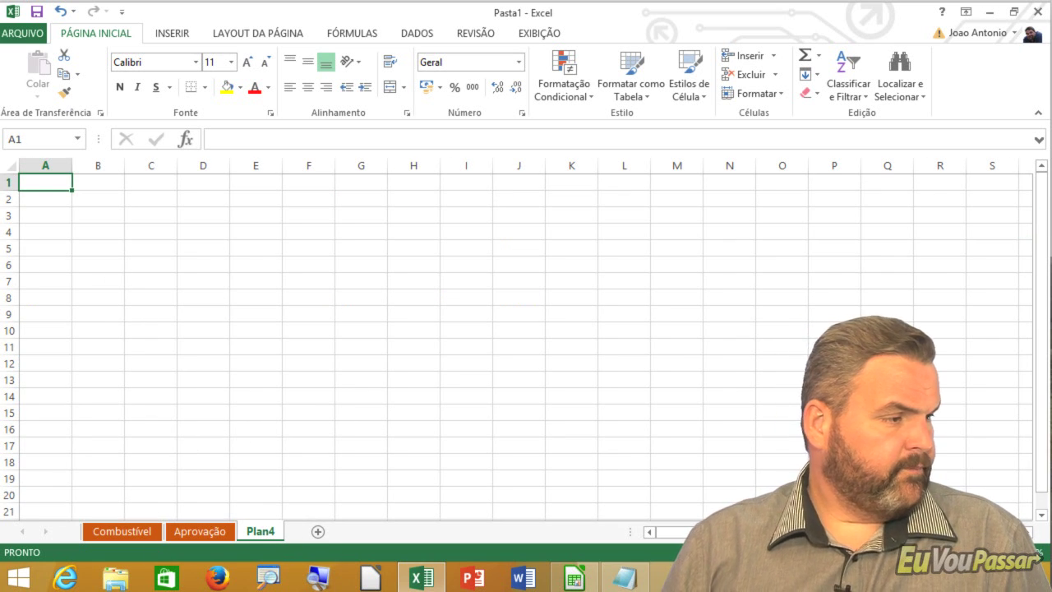
pyautogui.scroll(4, 517, 340)
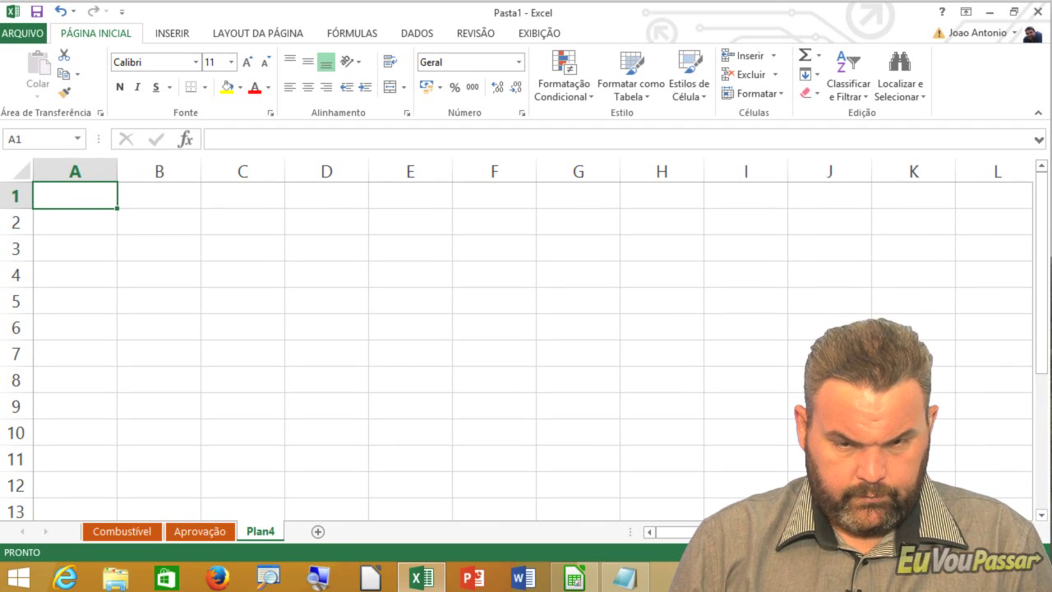
# - Enter Janeiro and Fevereiro in B1:C1 and auto-fill Março, Abril, Maio to F1
pyautogui.click(159, 196)
pyautogui.write('Janeiro')
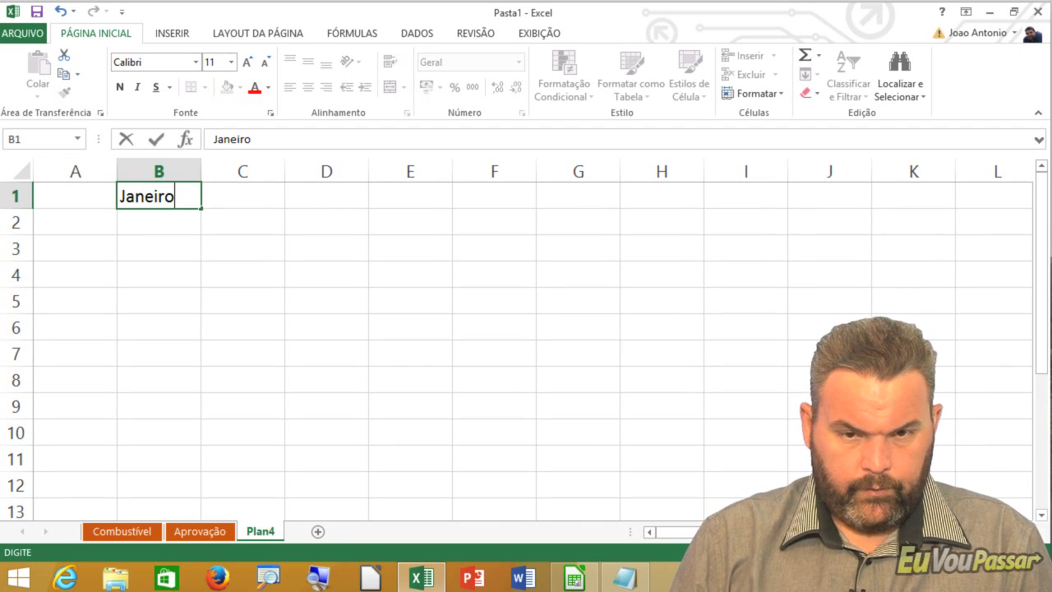
pyautogui.press('Tab')
pyautogui.write('Fever')
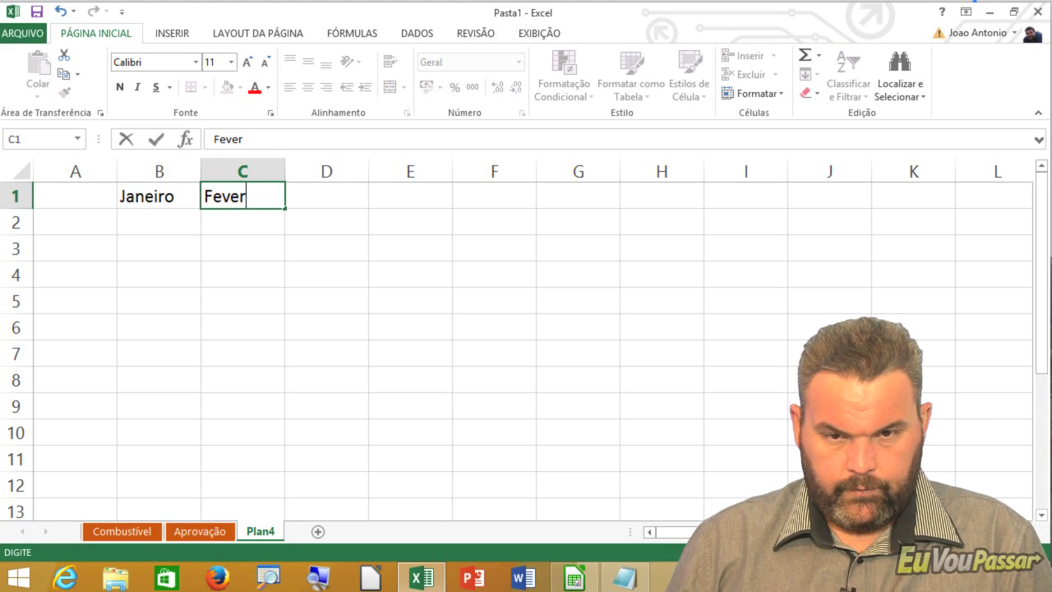
pyautogui.write('eiro')
pyautogui.press('Return')
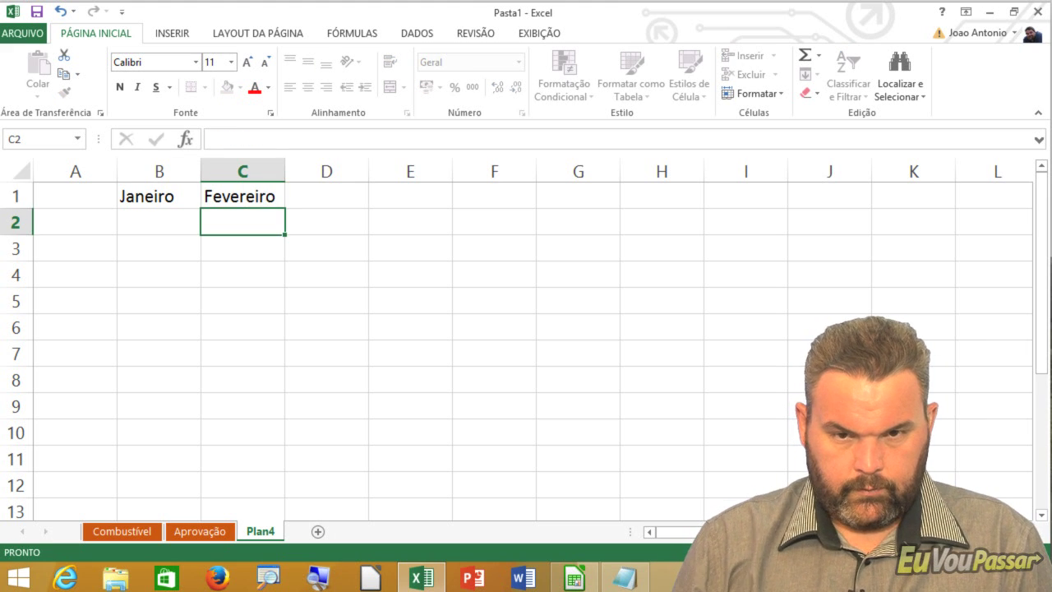
pyautogui.click(263, 199)
pyautogui.moveTo(282, 208); pyautogui.dragTo(519, 216)
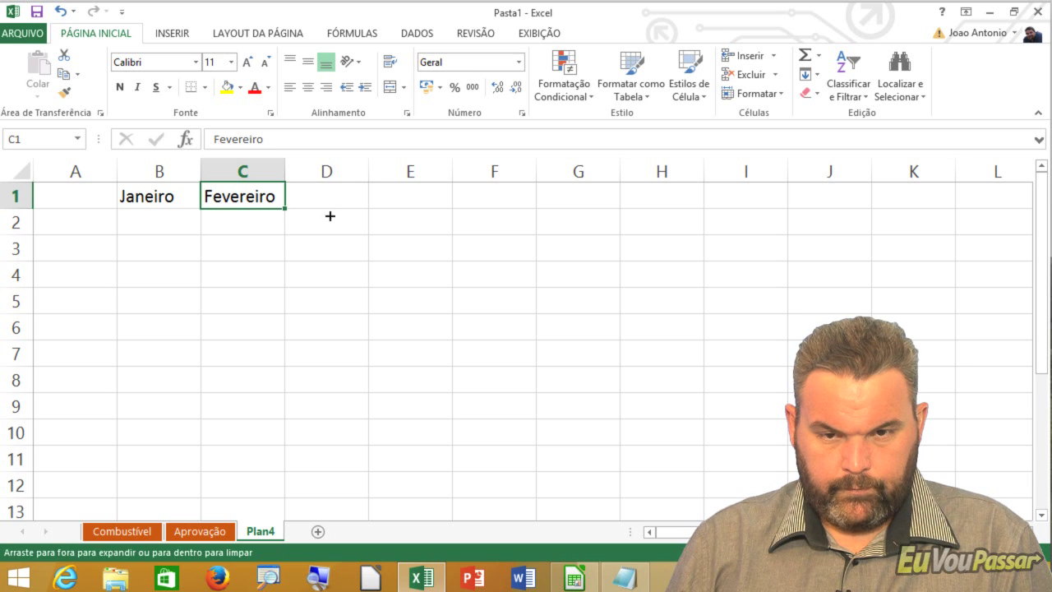
# - Enter the names João, Libório and Ana in A2:A4
pyautogui.click(86, 228)
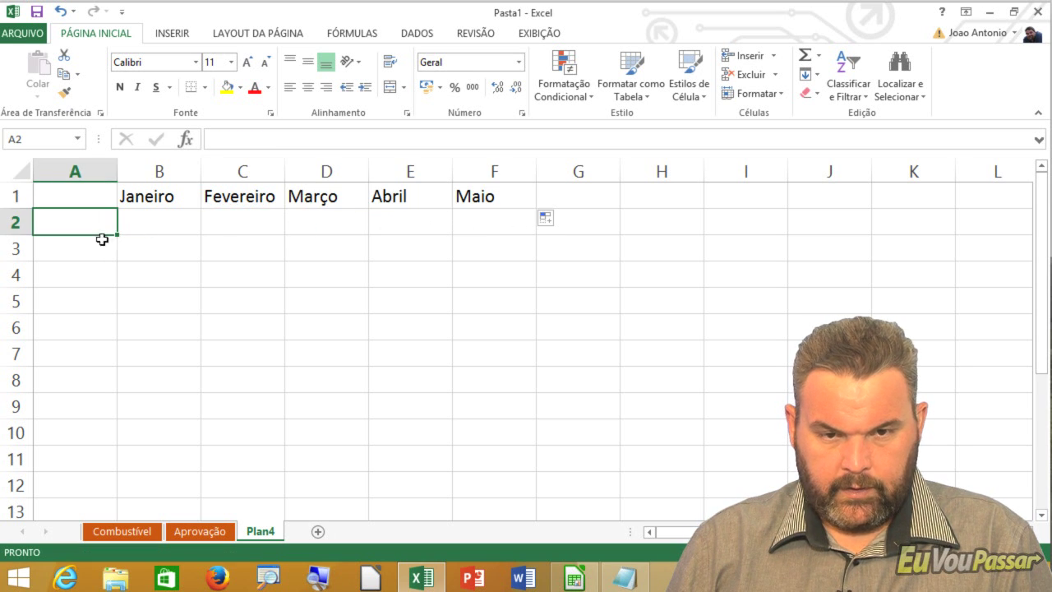
pyautogui.write('João')
pyautogui.press('Return')
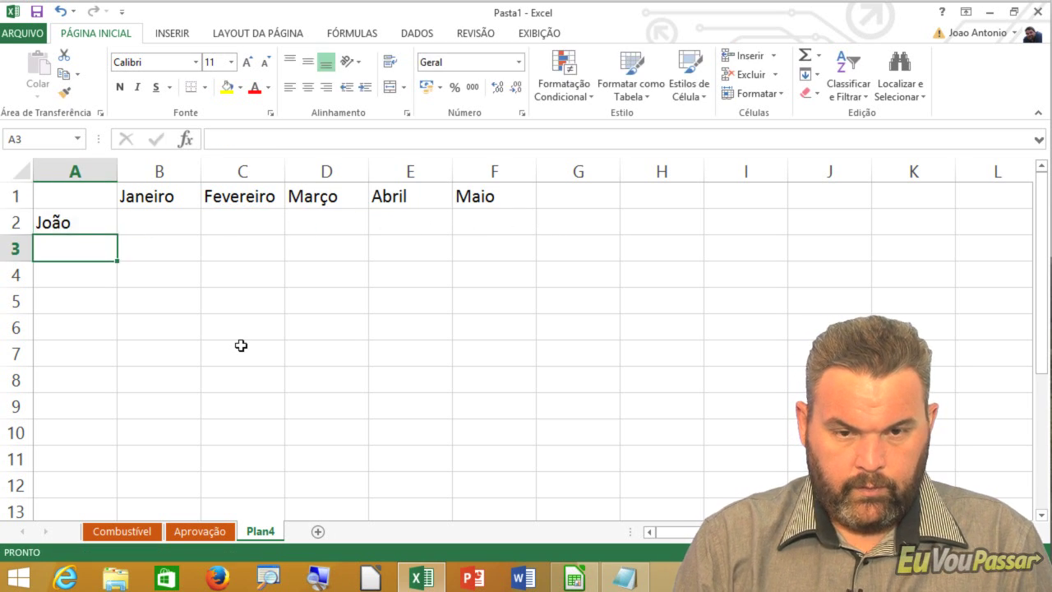
pyautogui.write('Libório')
pyautogui.press('Return')
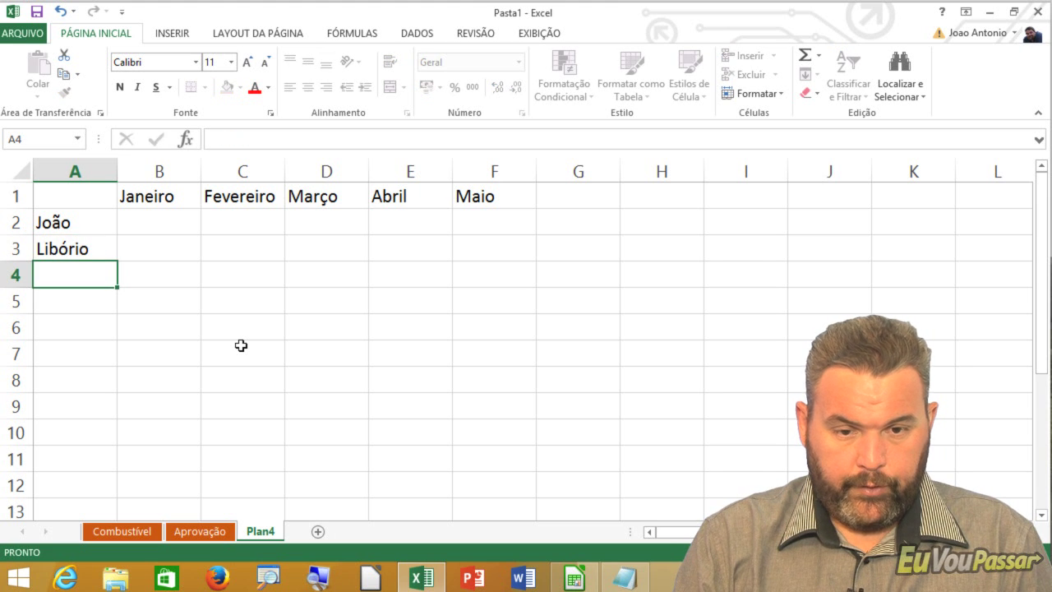
pyautogui.write('Ana')
pyautogui.press('Return')
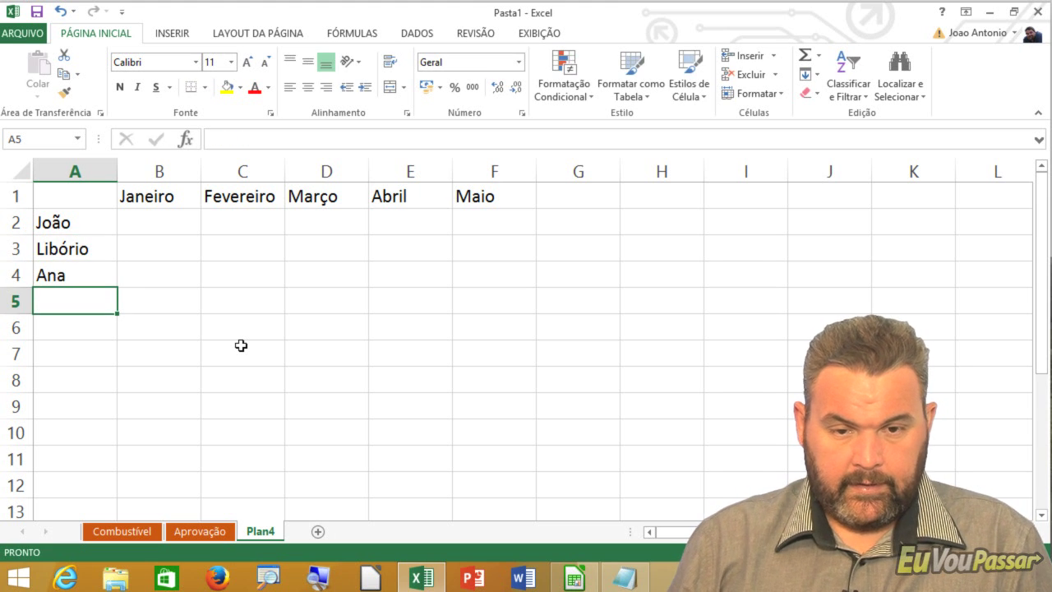
# - Enter João's monthly values 12, 15, 17, 17, 22 in B2:F2
pyautogui.click(158, 226)
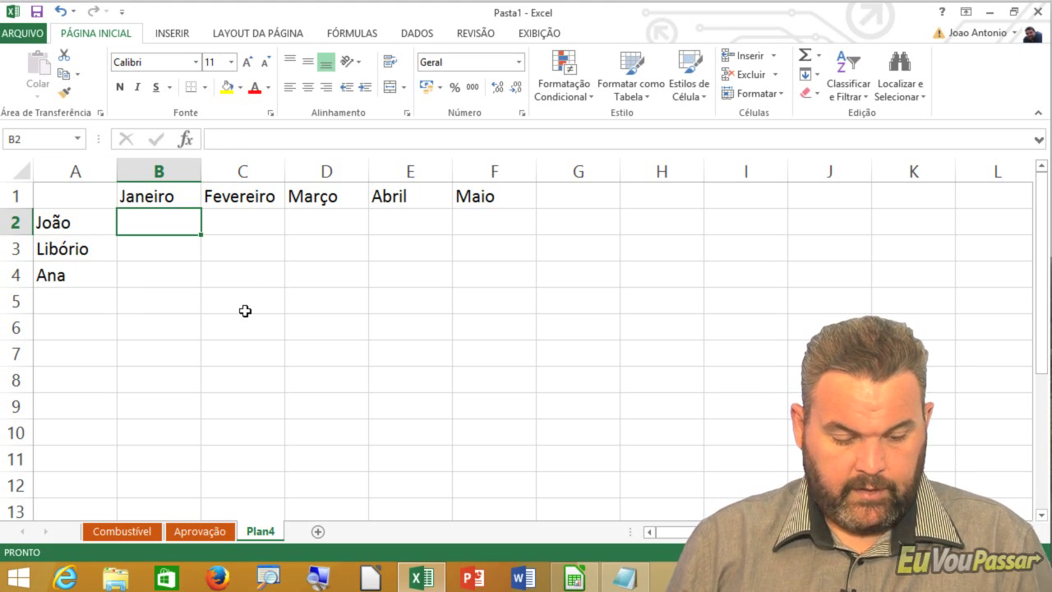
pyautogui.write('12')
pyautogui.press('Tab')
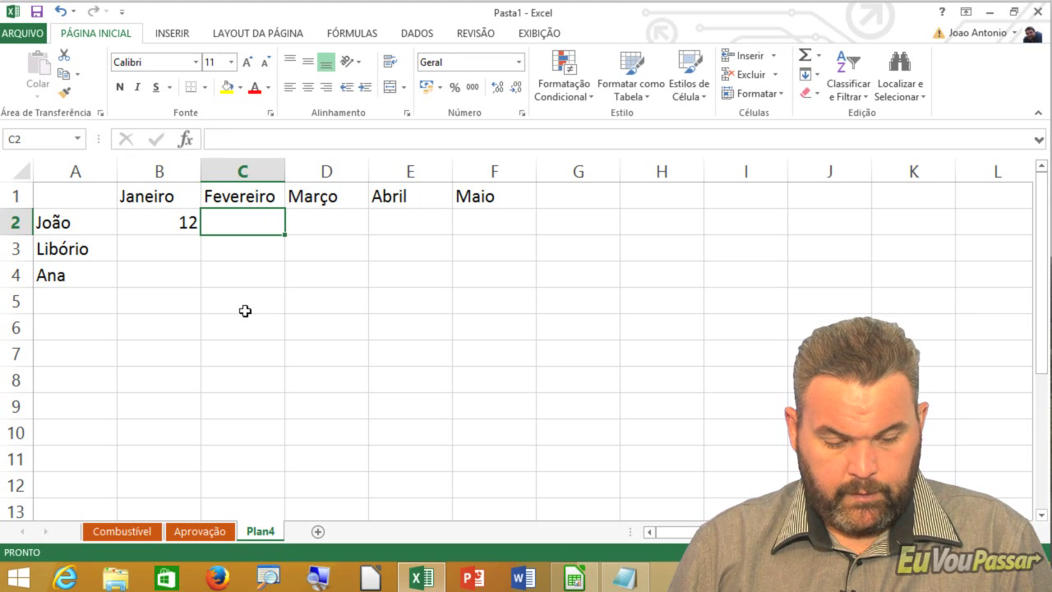
pyautogui.write('15')
pyautogui.press('Tab')
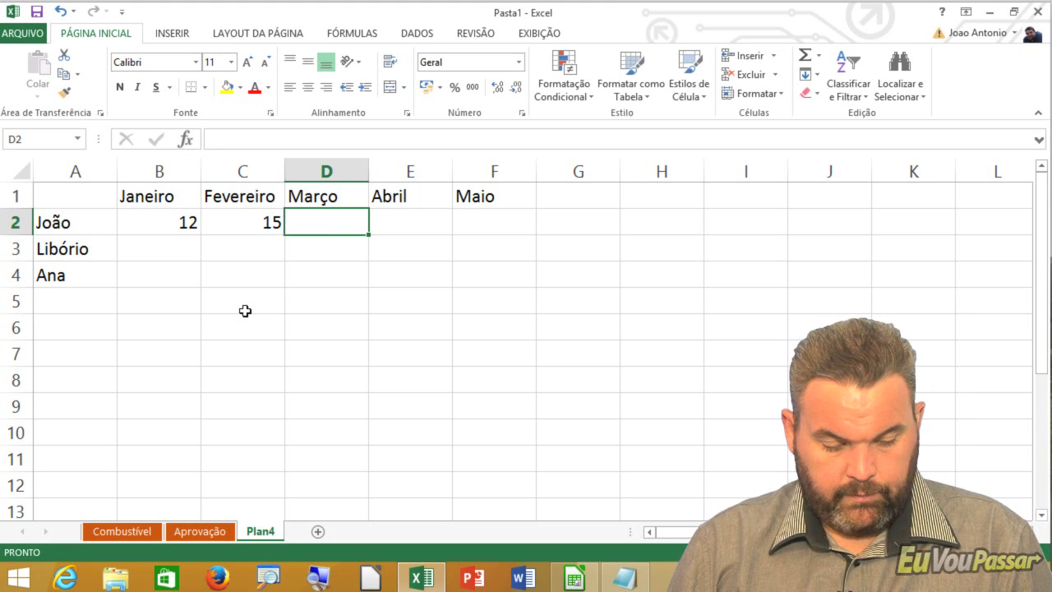
pyautogui.write('17')
pyautogui.press('Tab')
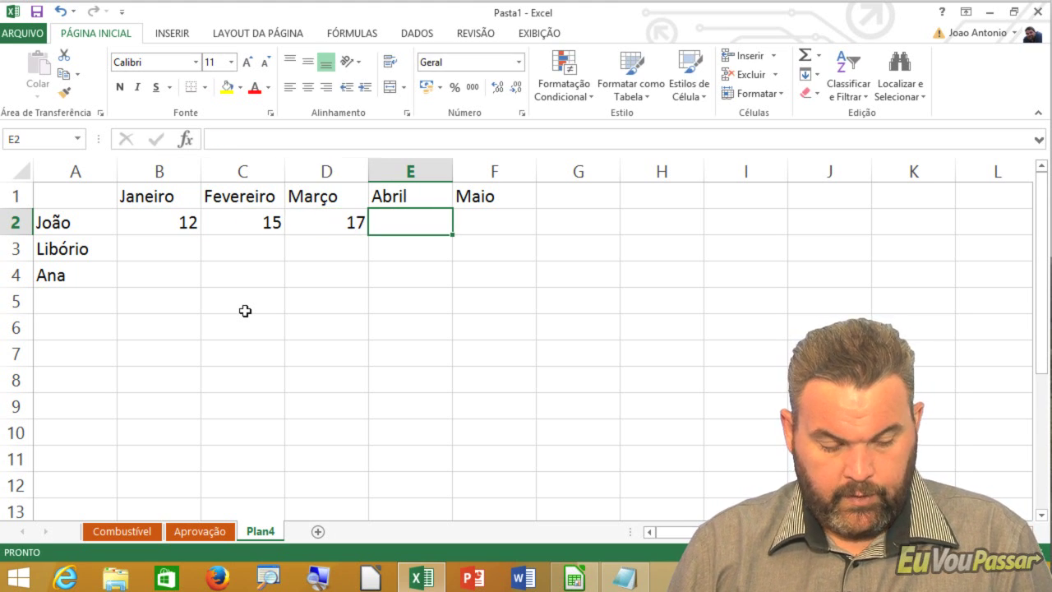
pyautogui.write('17')
pyautogui.press('Tab')
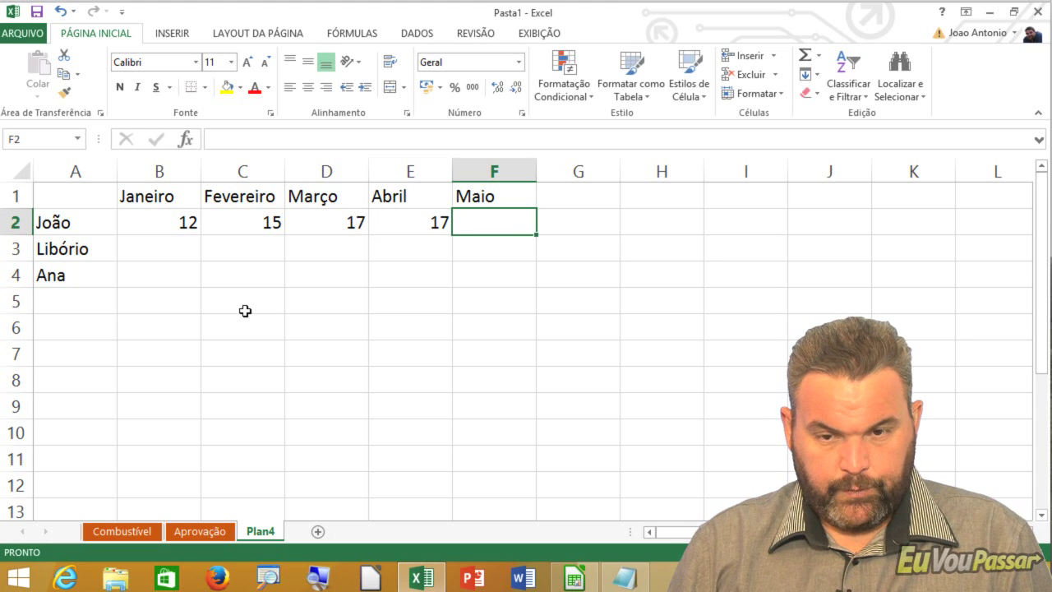
pyautogui.write('1')
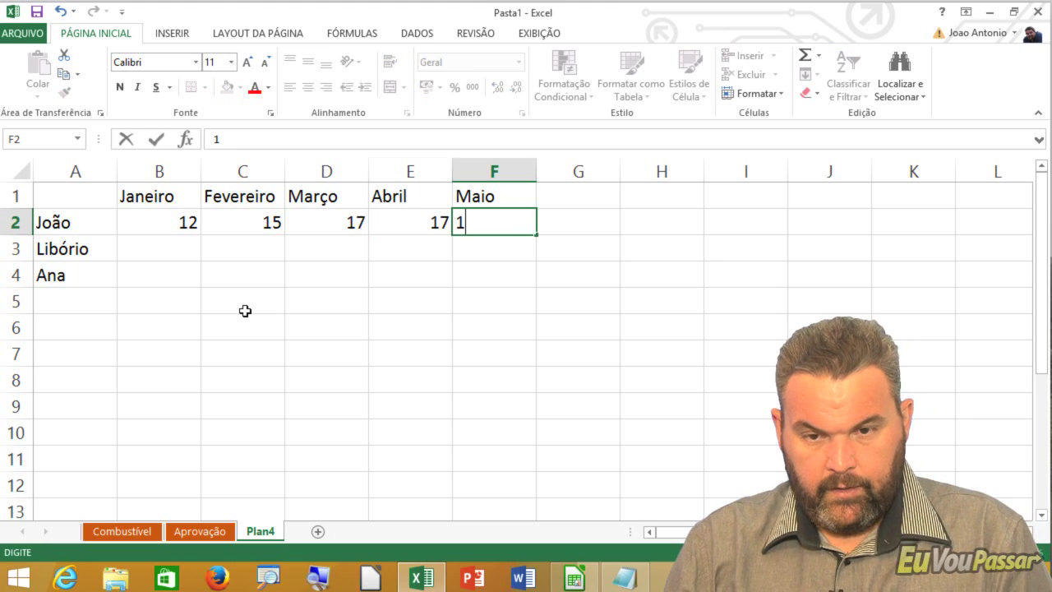
pyautogui.press('BackSpace')
pyautogui.press('Return')
# - Enter Libório's monthly values 30, 31, 29, 28, 24 in B3:F3
pyautogui.press('Left')
pyautogui.press('Left')
pyautogui.press('Left')
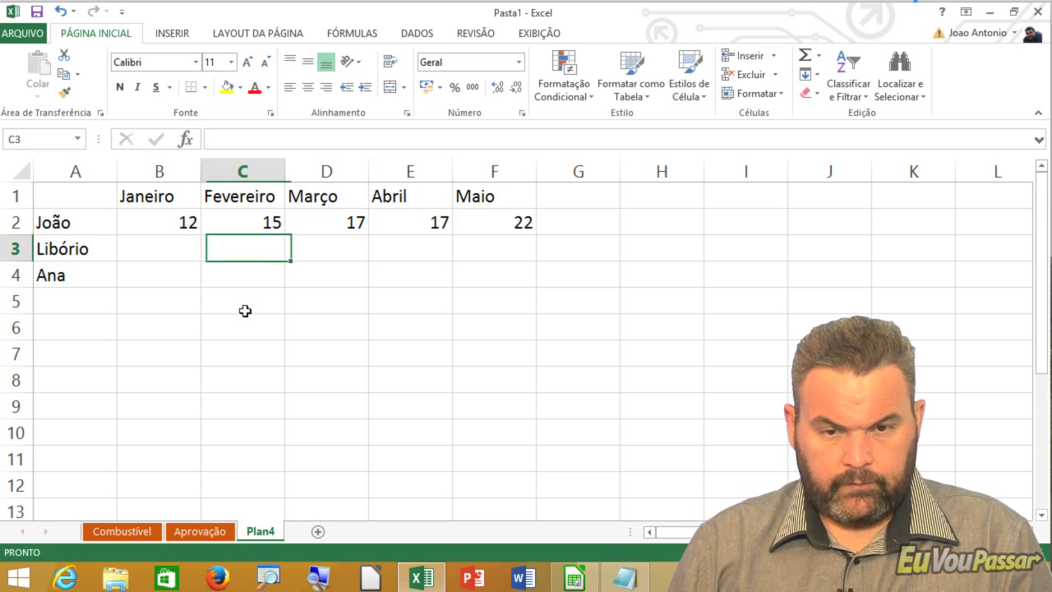
pyautogui.press('Left')
pyautogui.write('3')
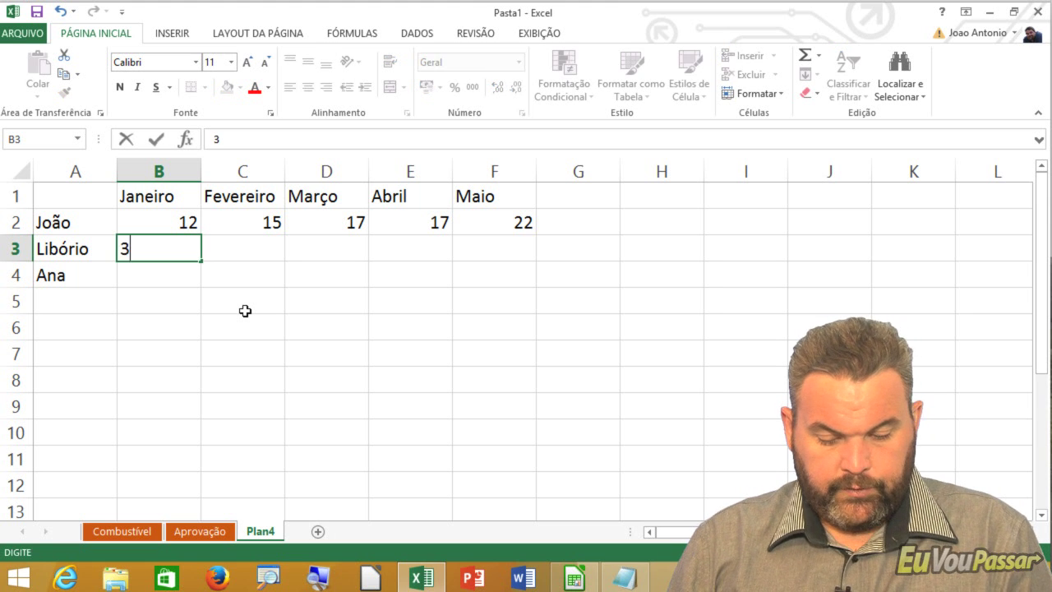
pyautogui.press('Tab')
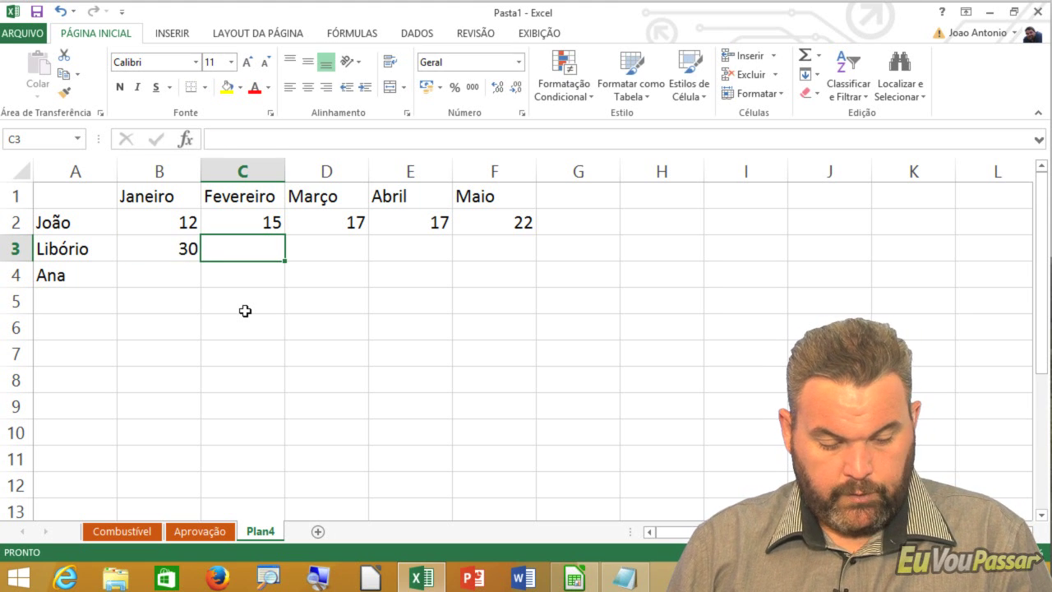
pyautogui.write('31')
pyautogui.press('Tab')
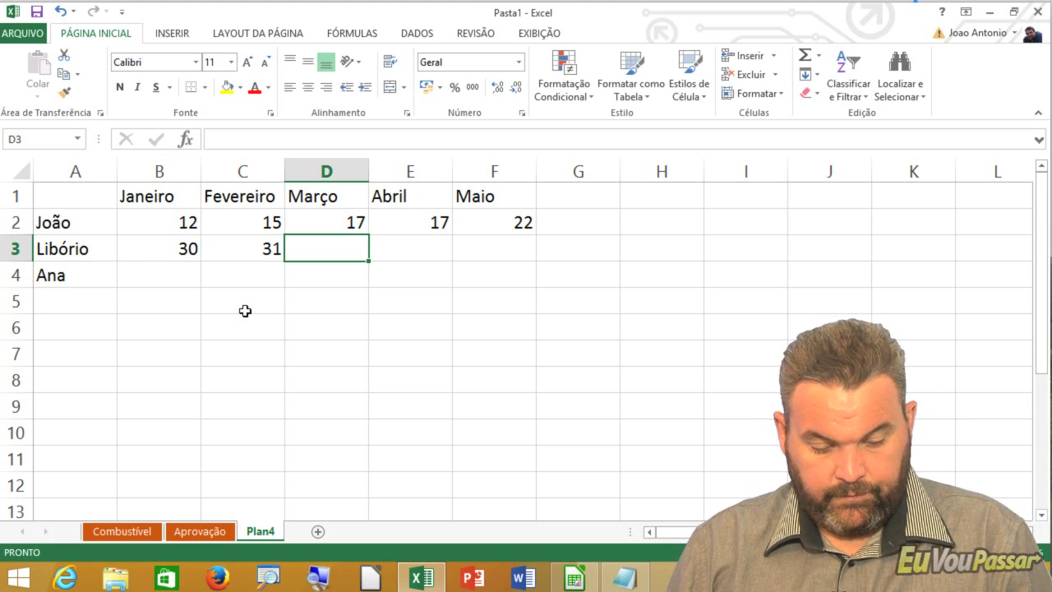
pyautogui.write('29')
pyautogui.press('Tab')
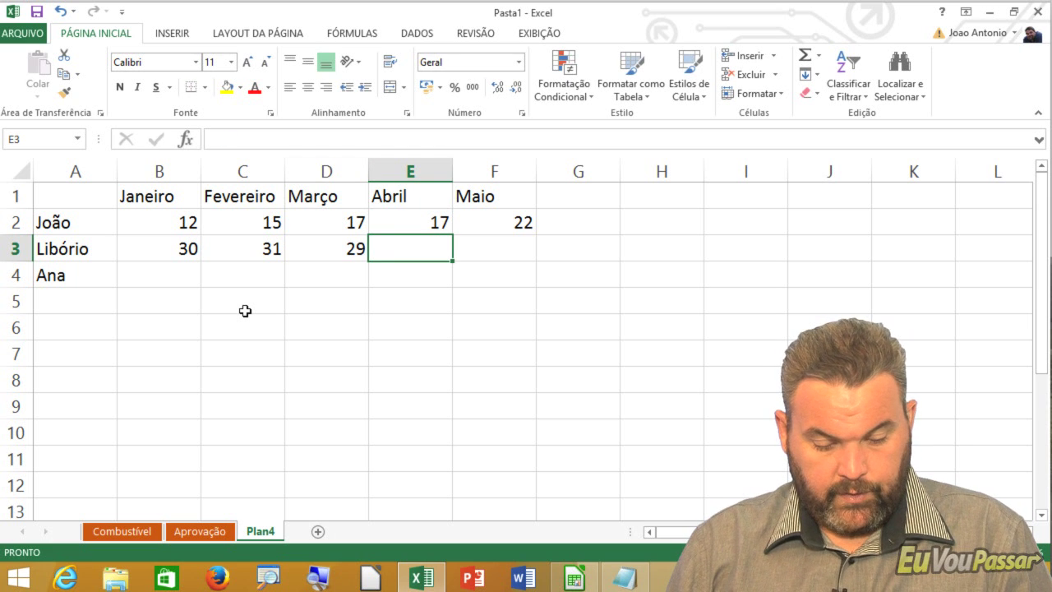
pyautogui.write('28')
pyautogui.press('Tab')
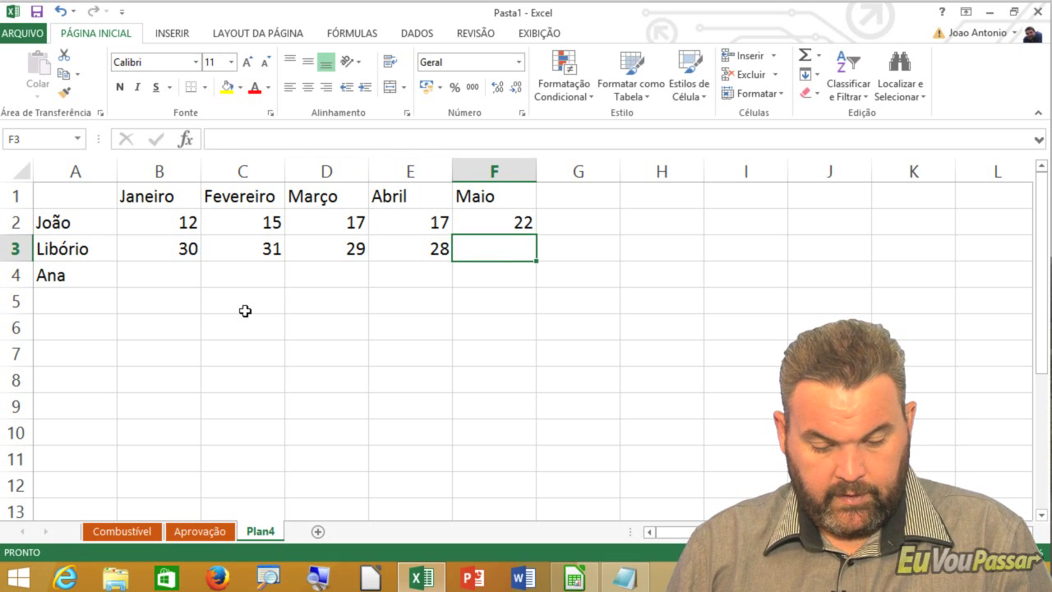
pyautogui.write('24')
pyautogui.press('Return')
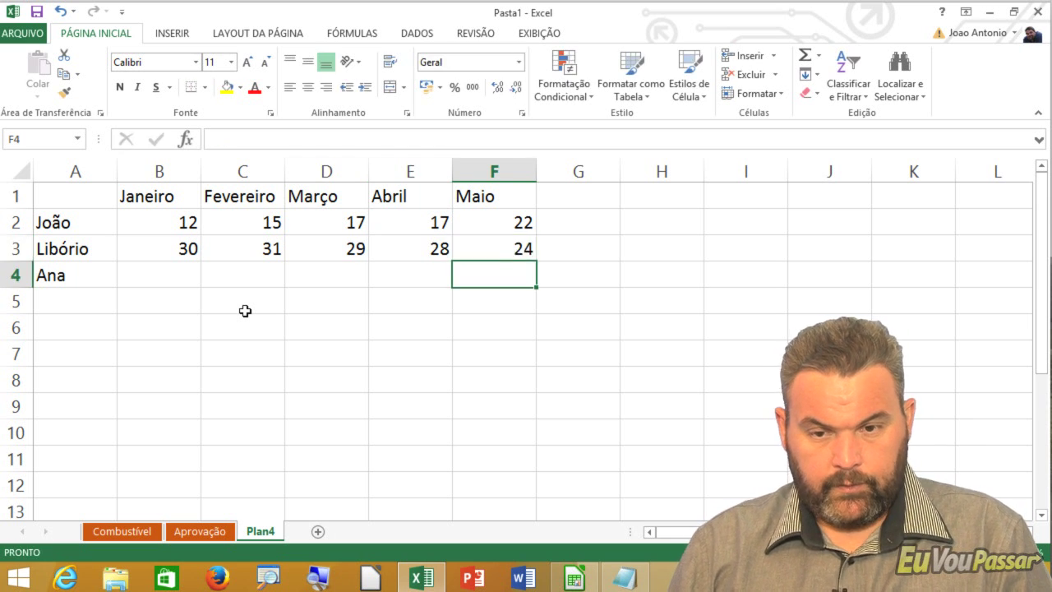
# - Enter Ana's monthly values 25, 25, 28, 30, 34 in B4:F4
pyautogui.press('Left')
pyautogui.press('Left')
pyautogui.press('Left')
pyautogui.press('Left')
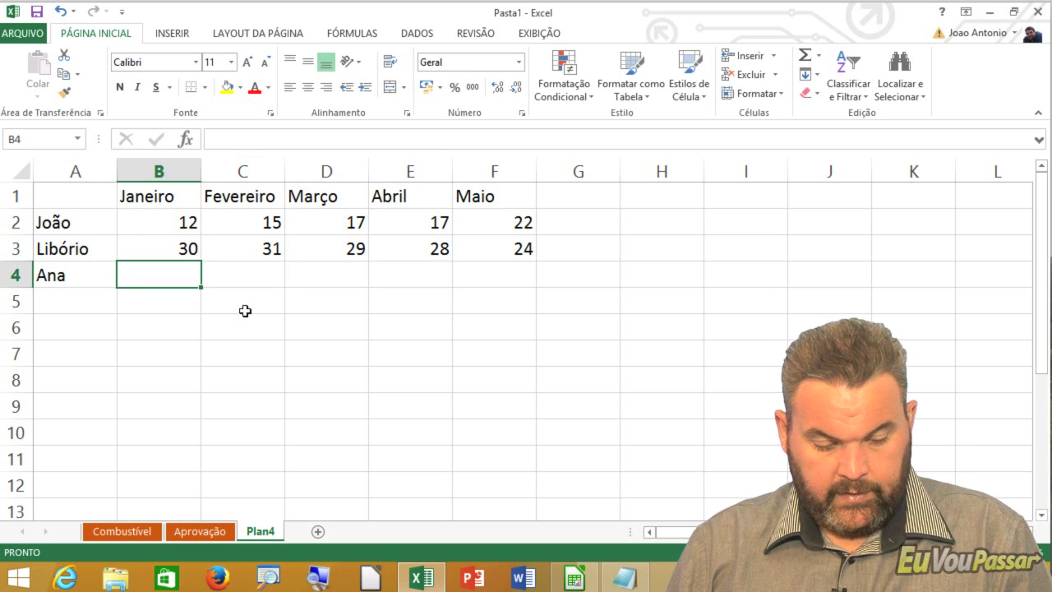
pyautogui.write('25')
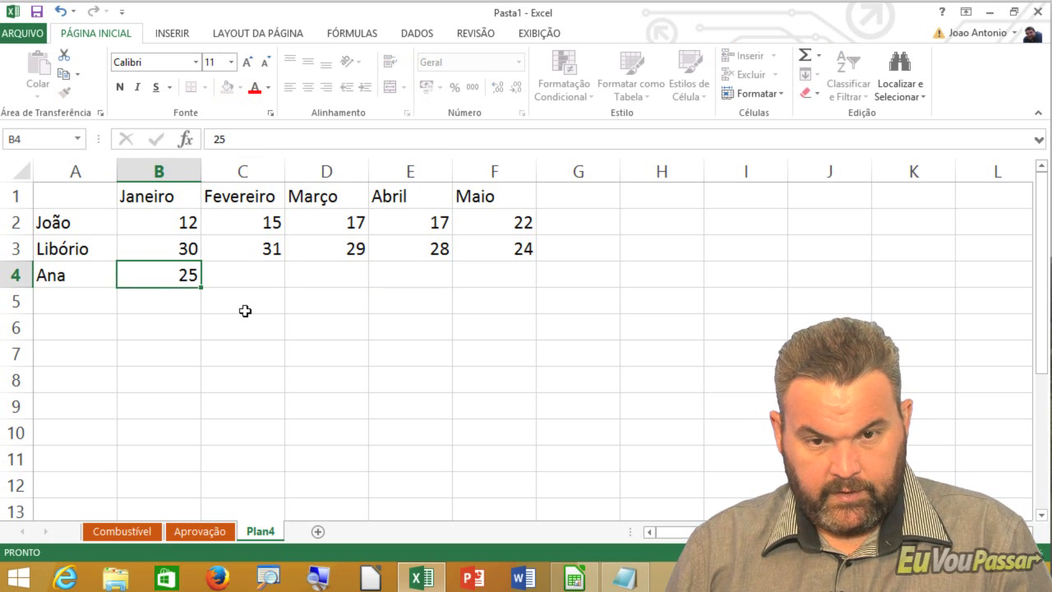
pyautogui.press('Right')
pyautogui.write('2')
pyautogui.press('Right')
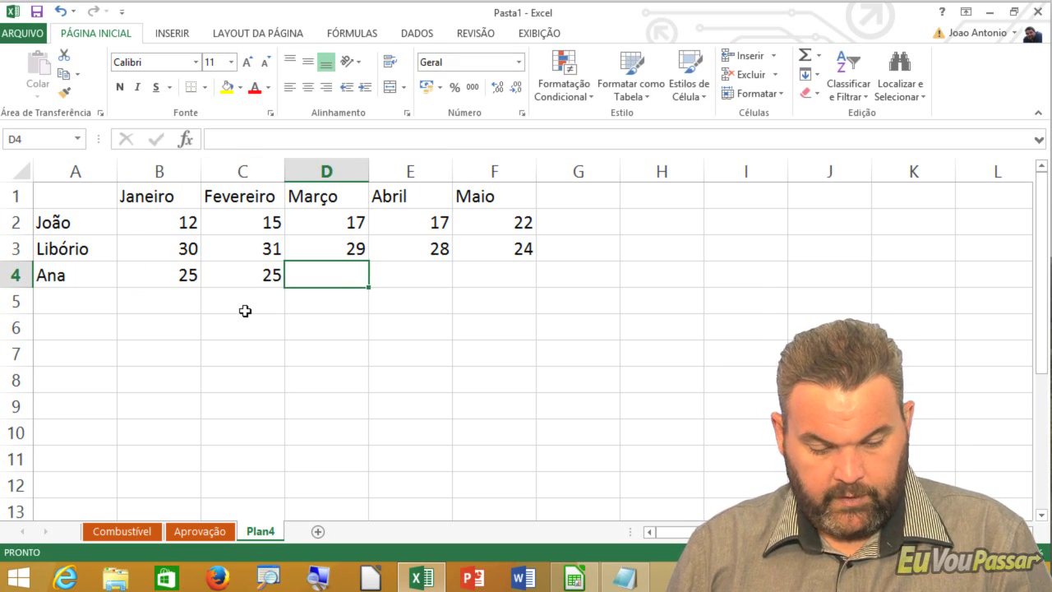
pyautogui.write('28')
pyautogui.press('Right')
pyautogui.write('0')
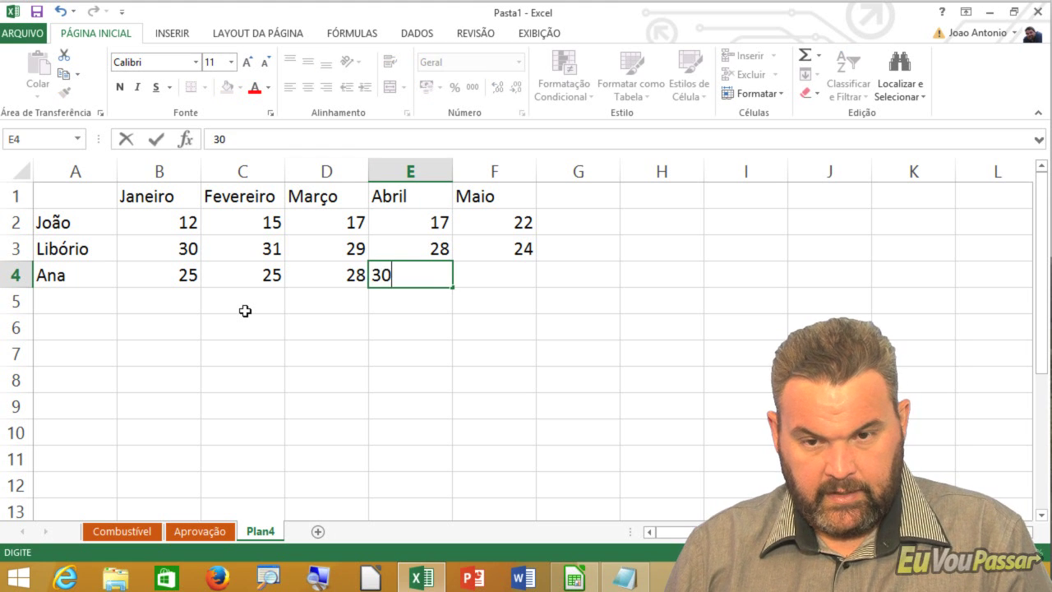
pyautogui.press('Right')
pyautogui.write('3')
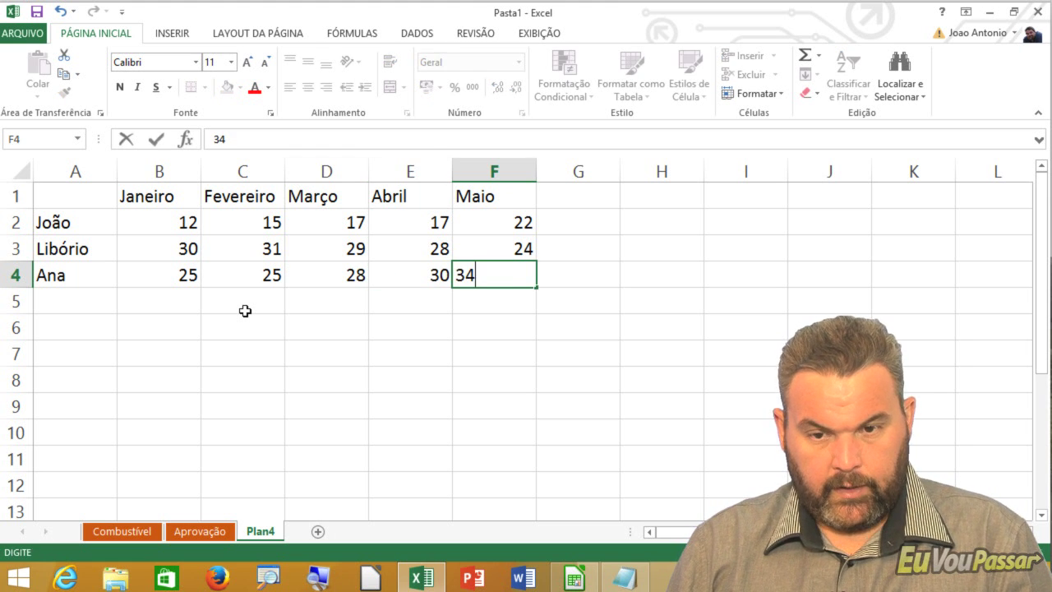
pyautogui.press('Return')
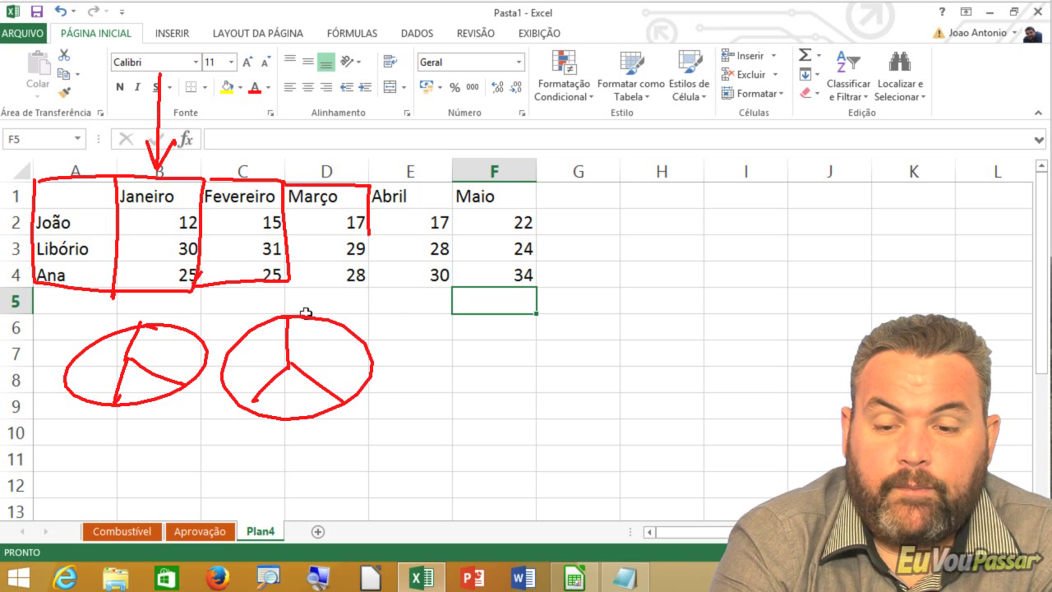
# - Select the monthly table A1:F4, from the month headers through Ana's row
pyautogui.moveTo(436, 325); pyautogui.dragTo(544, 349)
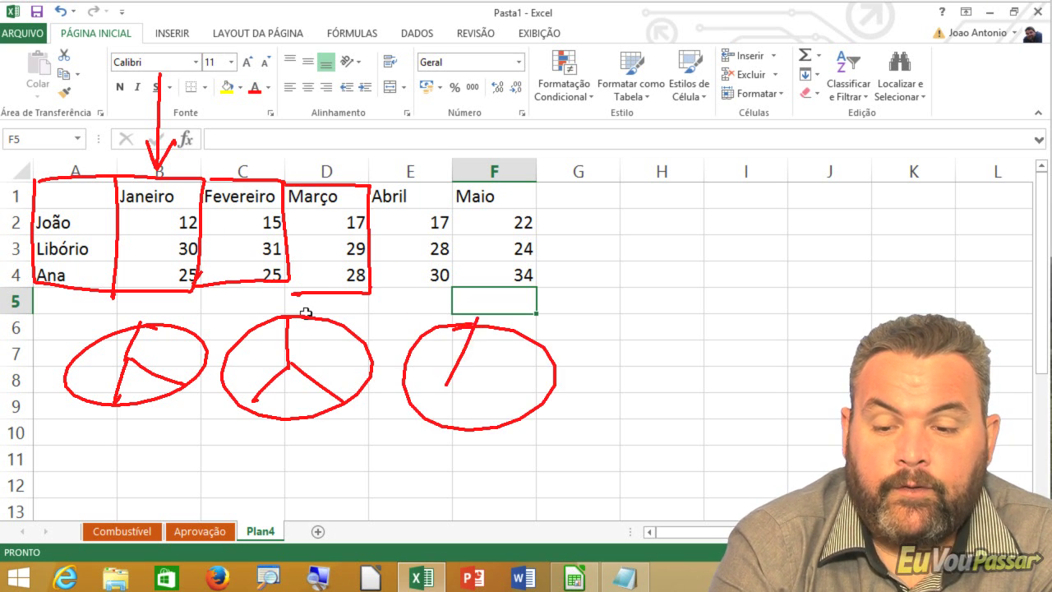
pyautogui.moveTo(445, 385); pyautogui.dragTo(400, 454)
pyautogui.moveTo(475, 322); pyautogui.dragTo(525, 420)
pyautogui.moveTo(575, 381); pyautogui.dragTo(604, 381)
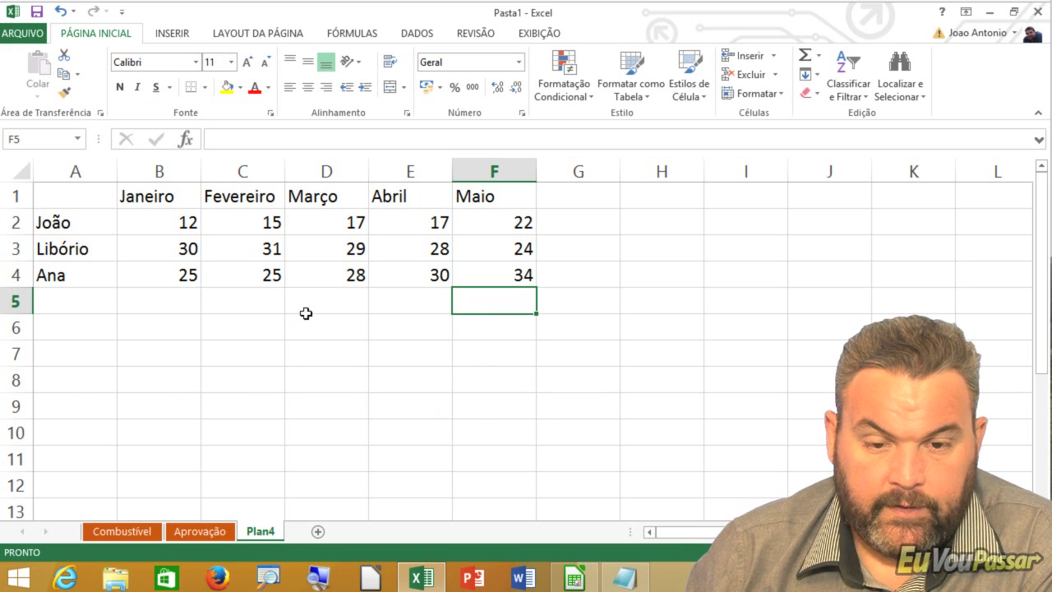
pyautogui.moveTo(71, 195)
pyautogui.mouseDown()
pyautogui.moveTo(194, 248)
pyautogui.moveTo(505, 285)
pyautogui.mouseUp()
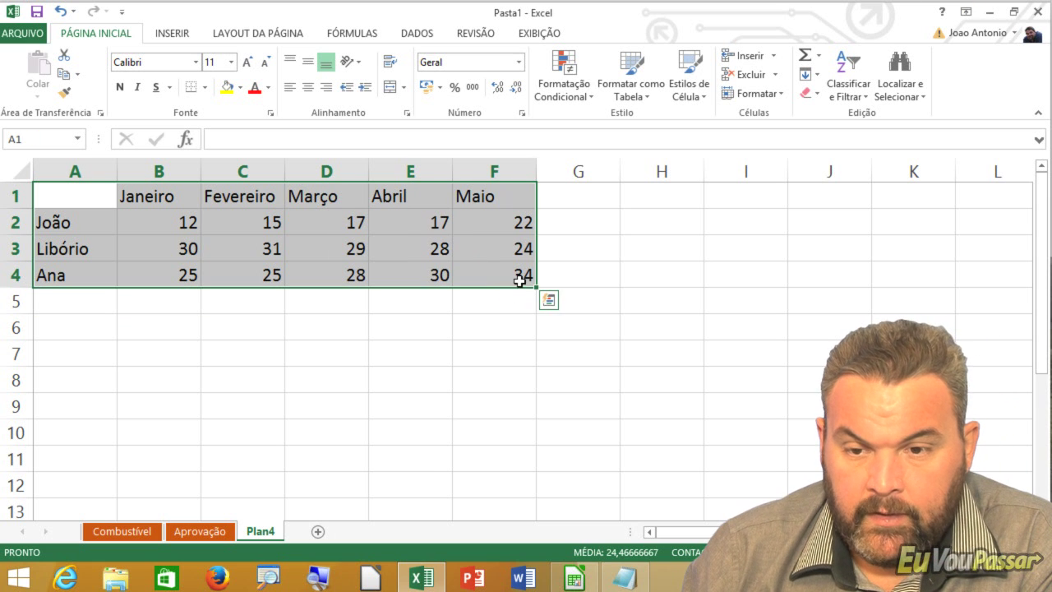
# - Preview the table as line and clustered column charts among the recommended charts
pyautogui.click(179, 34)
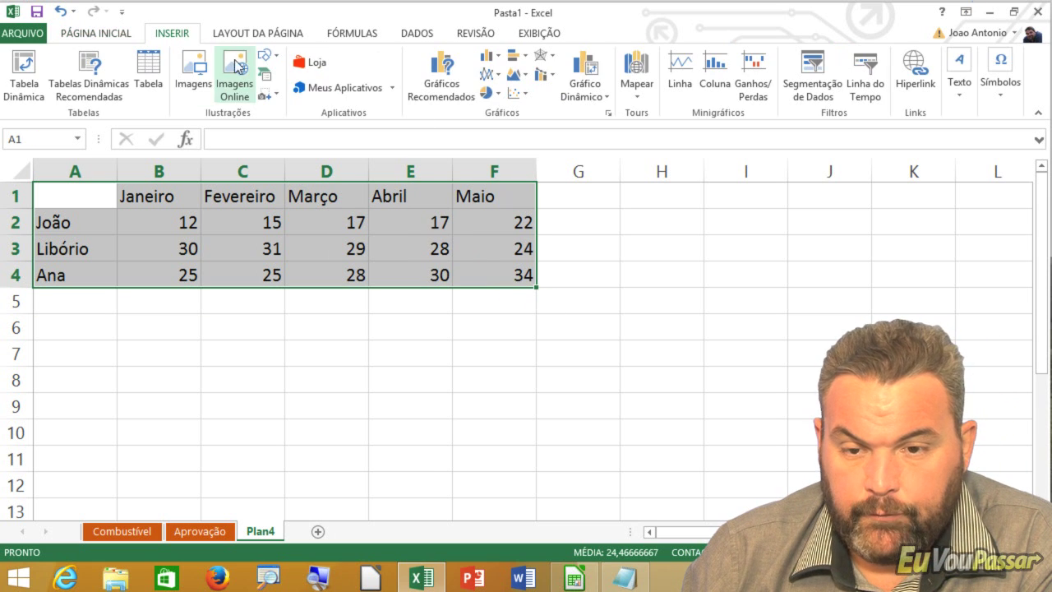
pyautogui.click(438, 92)
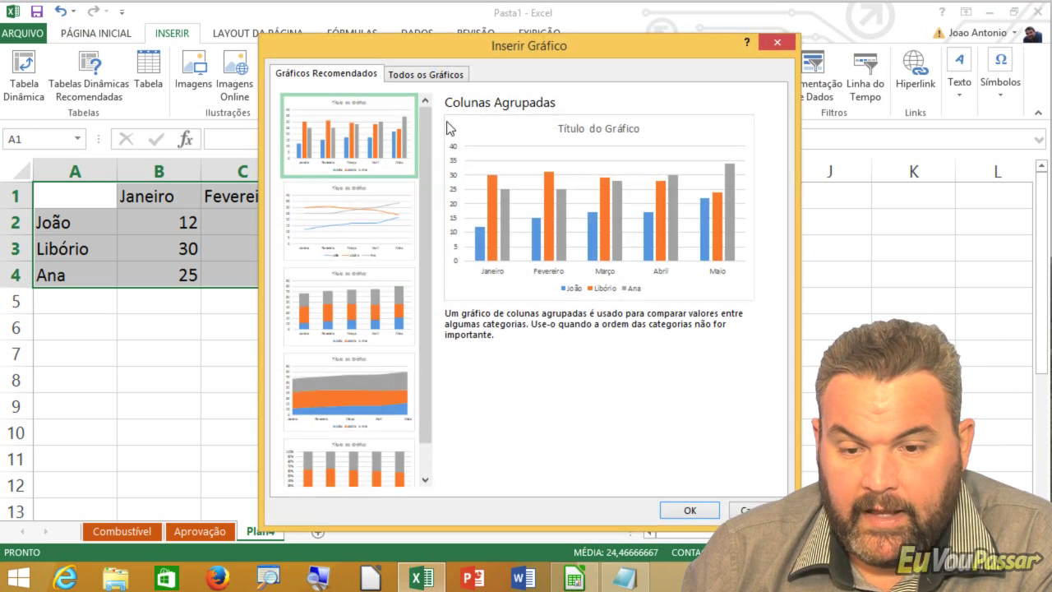
pyautogui.click(396, 226)
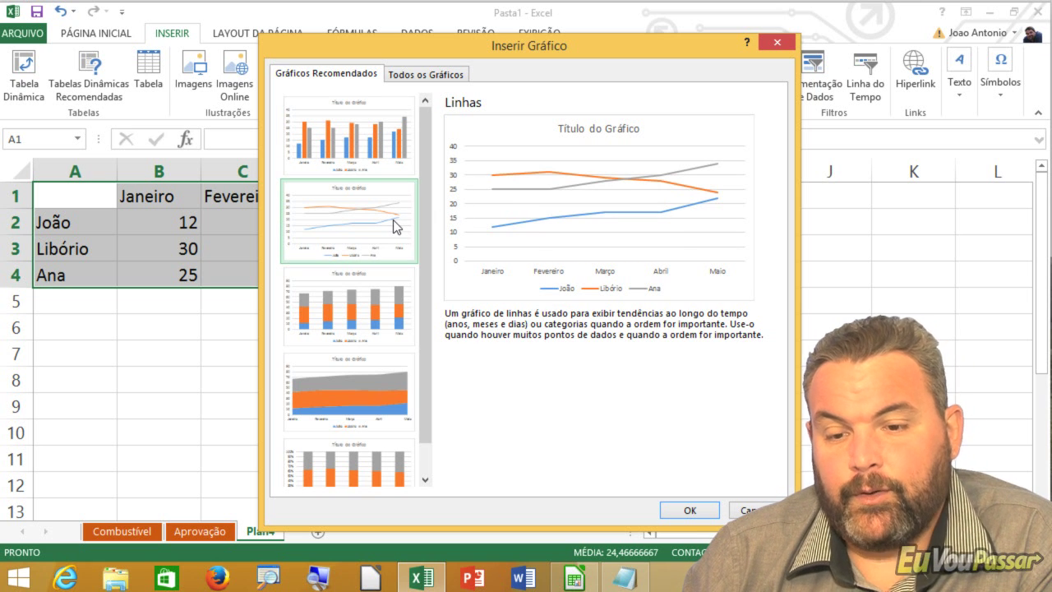
pyautogui.click(382, 159)
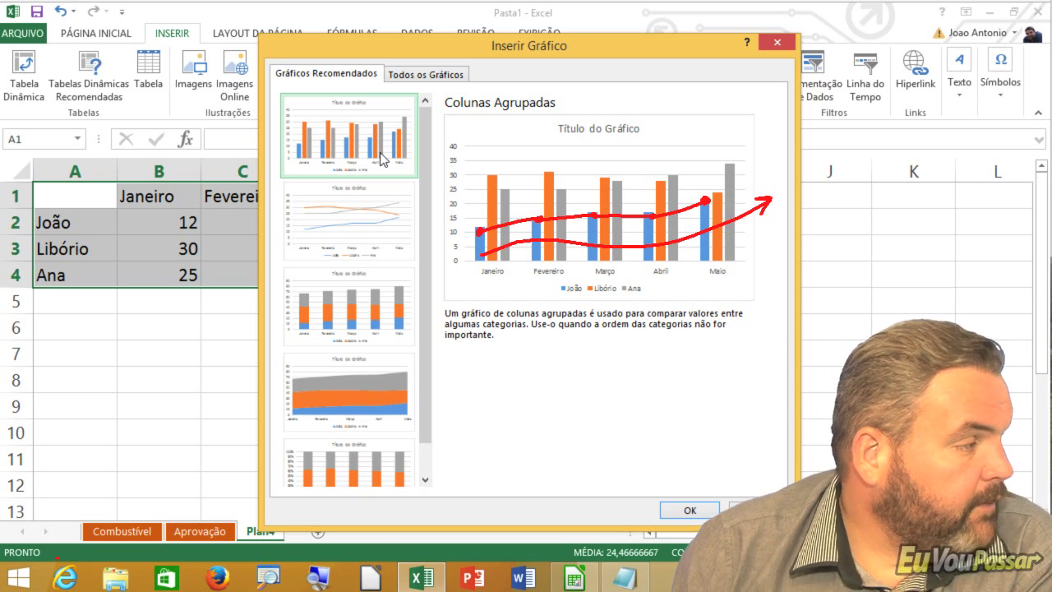
pyautogui.click(352, 228)
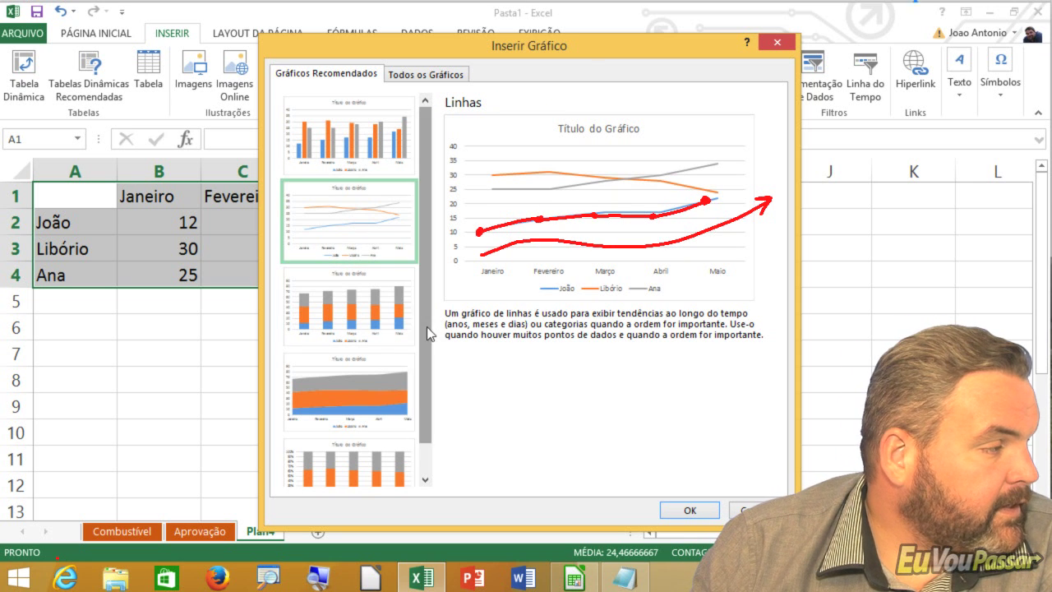
pyautogui.scroll(-2, 427, 326)
pyautogui.scroll(2, 440, 411)
# - Try XY scatter smooth-line subtypes in Todos os Gráficos, then pick the Linhas type
pyautogui.click(462, 75)
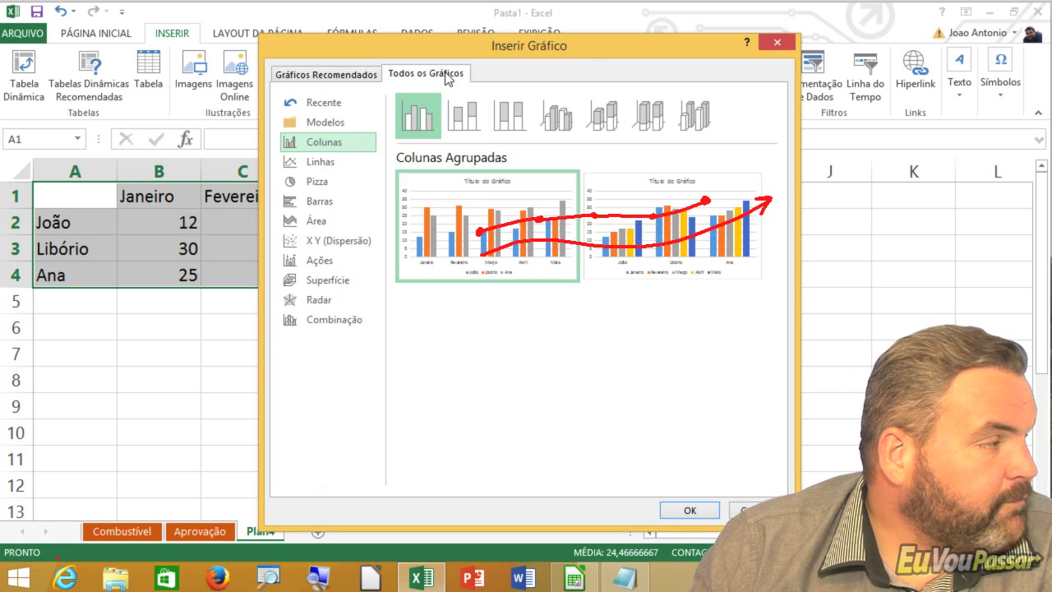
pyautogui.click(315, 246)
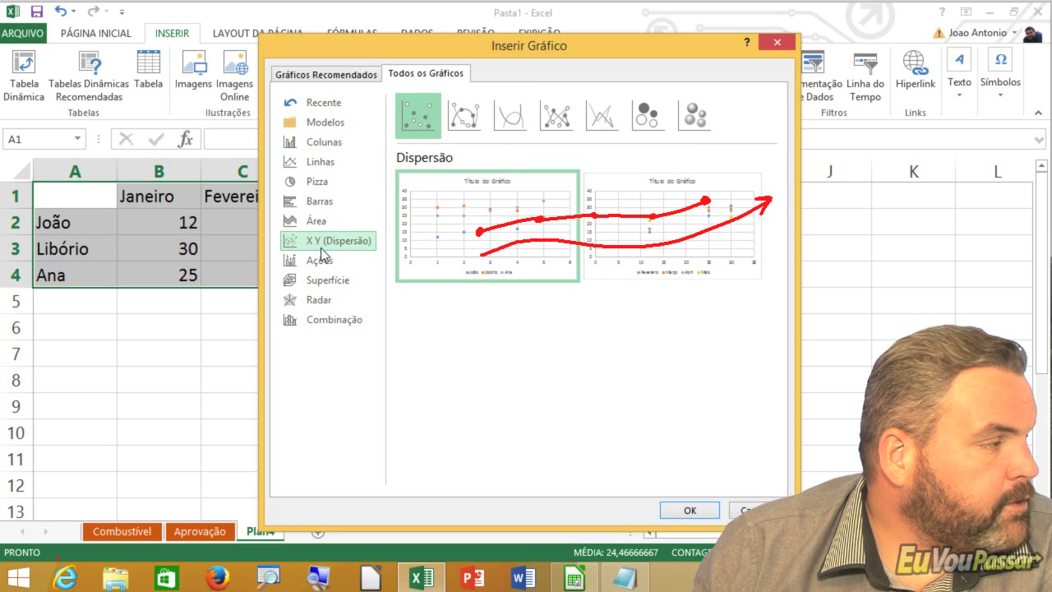
pyautogui.click(471, 123)
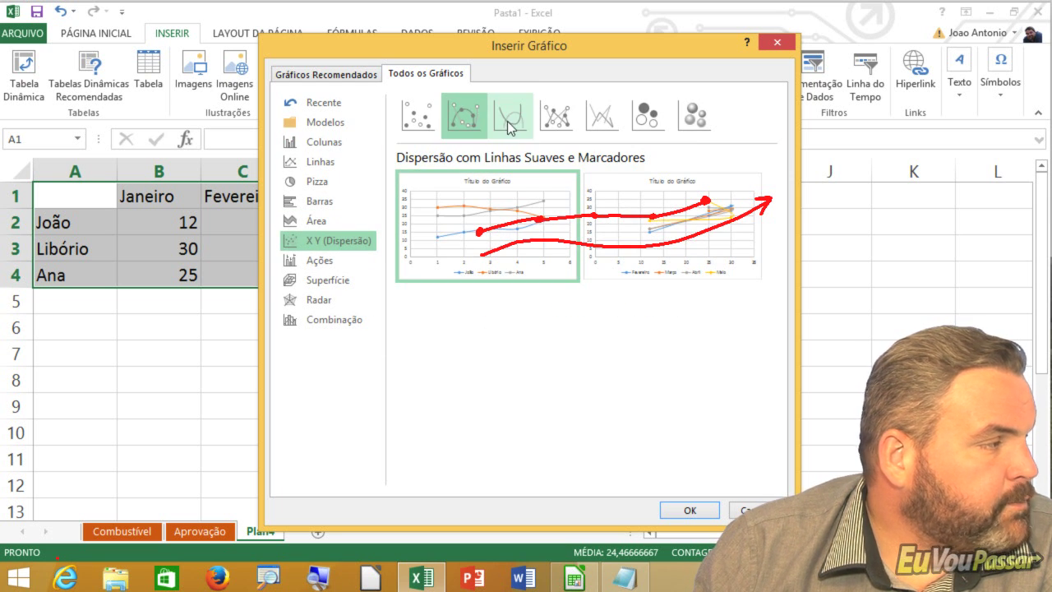
pyautogui.click(511, 127)
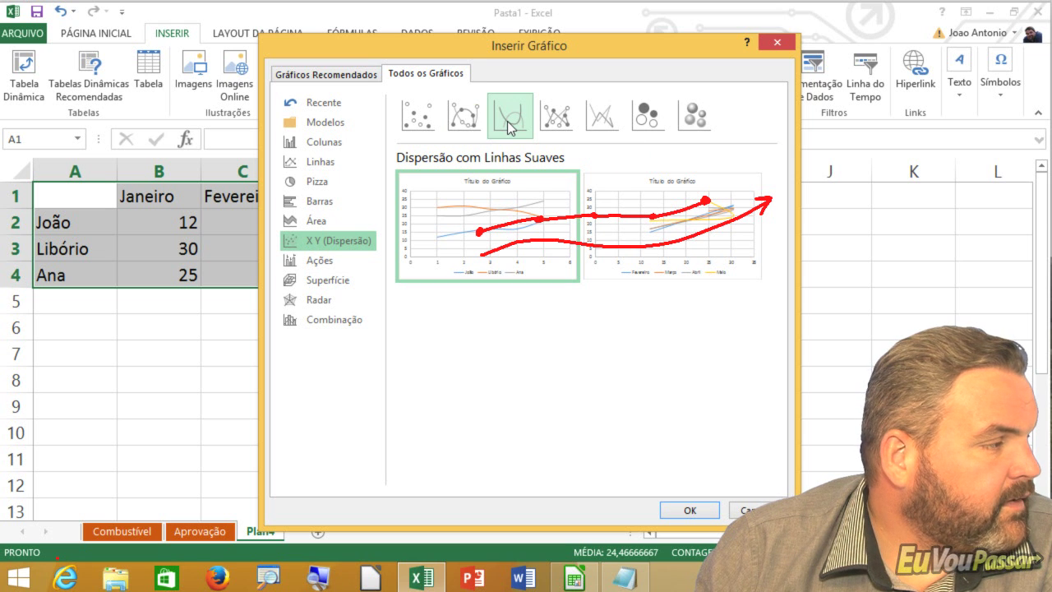
pyautogui.click(483, 127)
pyautogui.moveTo(495, 204)
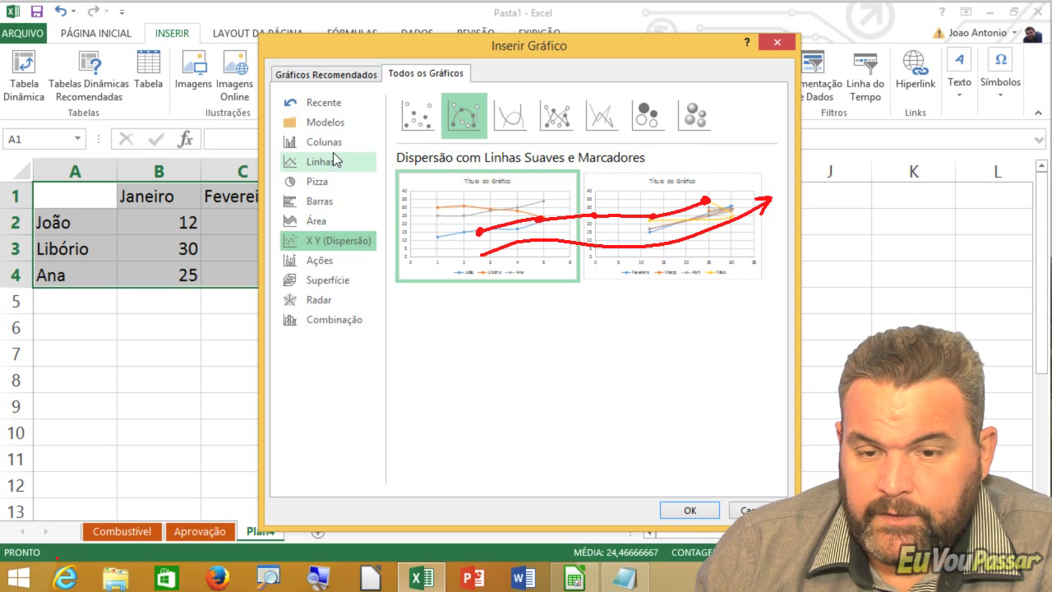
pyautogui.click(336, 161)
pyautogui.moveTo(447, 210)
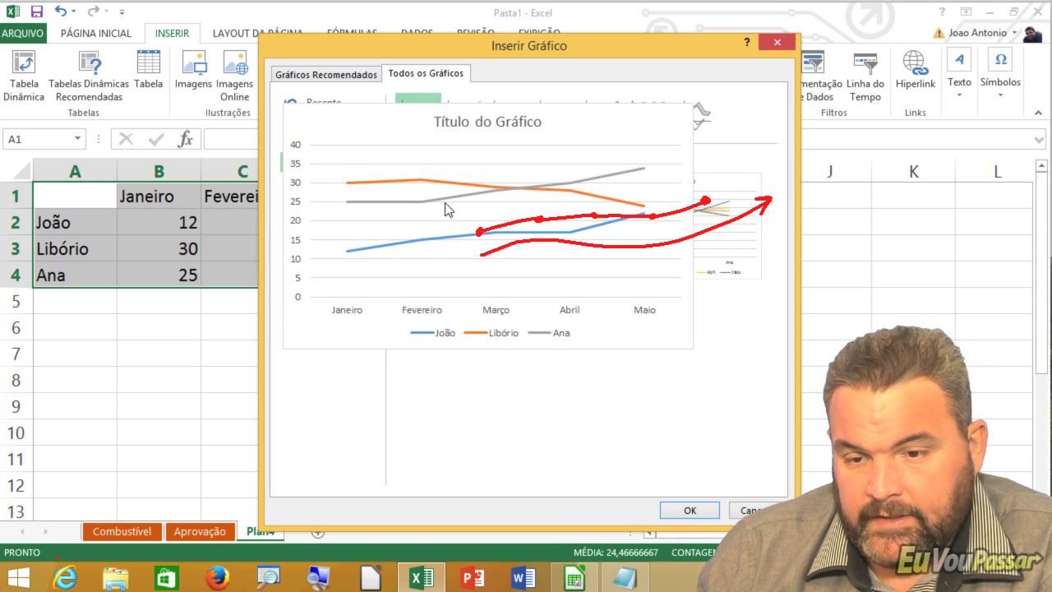
# - Insert the line chart onto Plan4 and deselect it to view the sheet
pyautogui.click(684, 509)
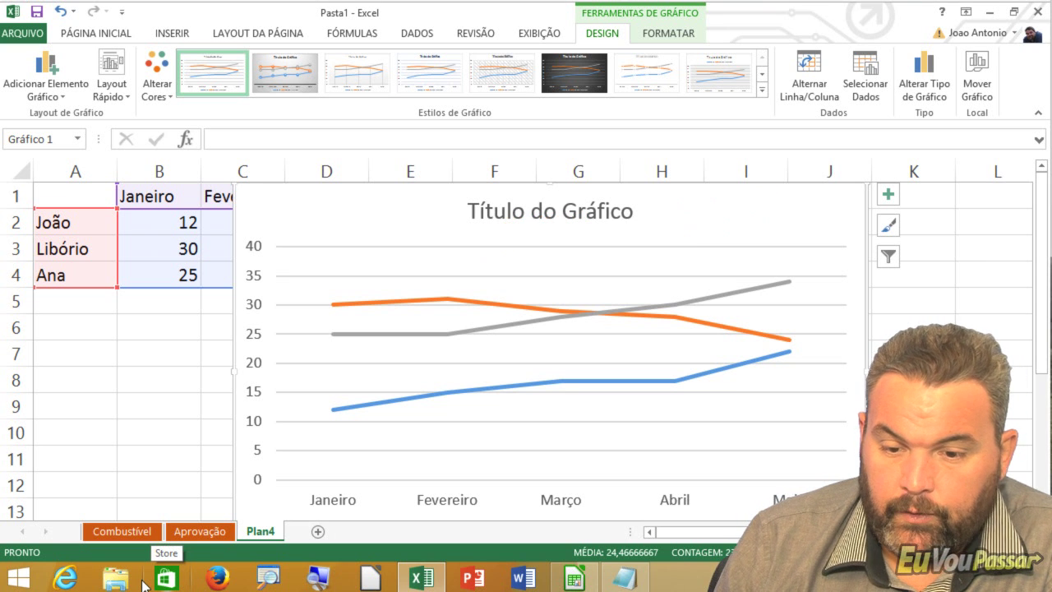
pyautogui.click(870, 275)
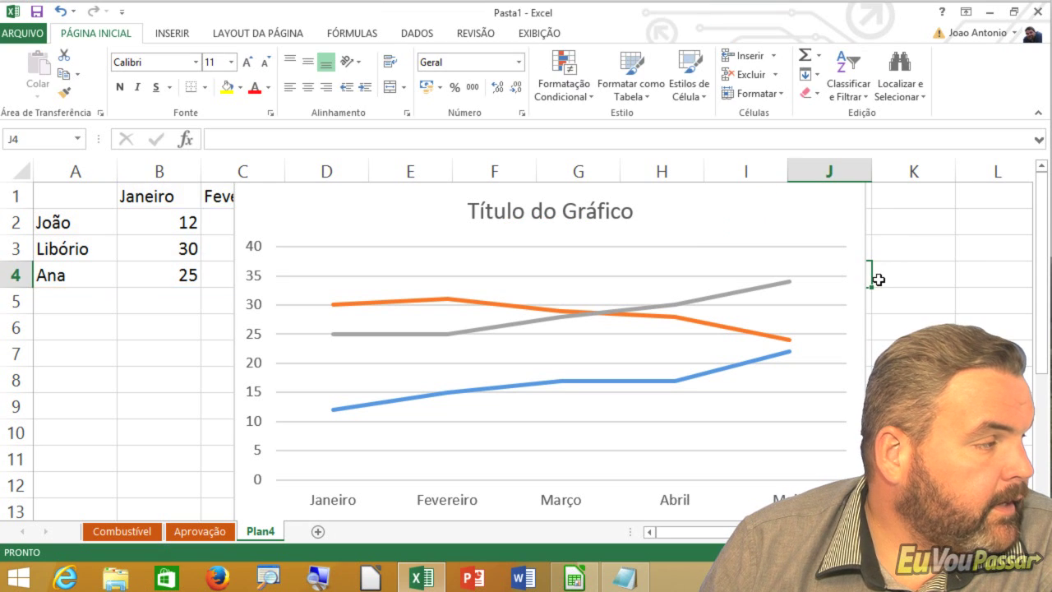
pyautogui.scroll(-1, 876, 279)
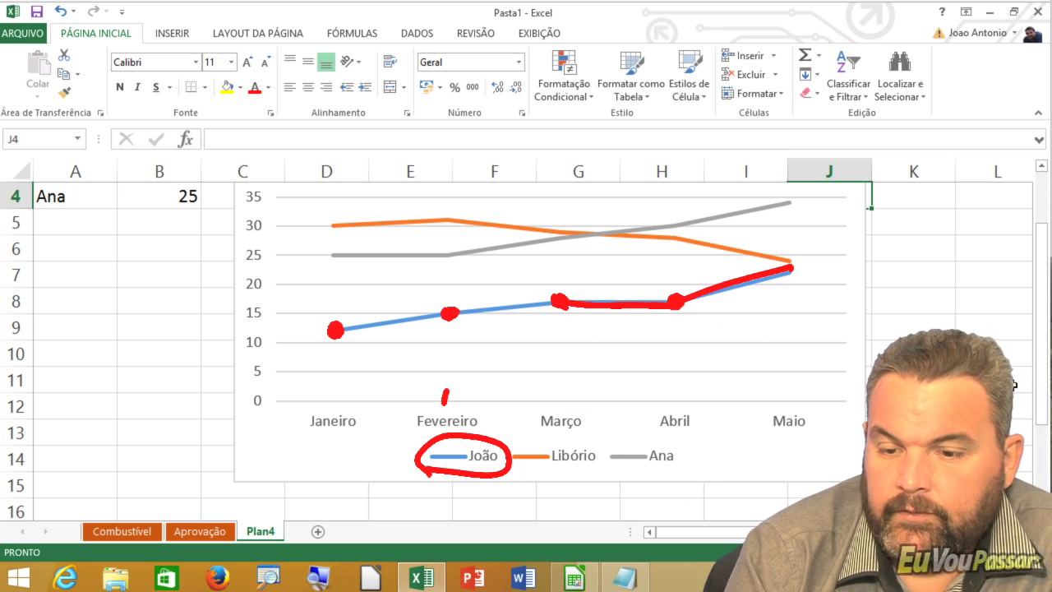
pyautogui.moveTo(540, 473); pyautogui.dragTo(509, 448)
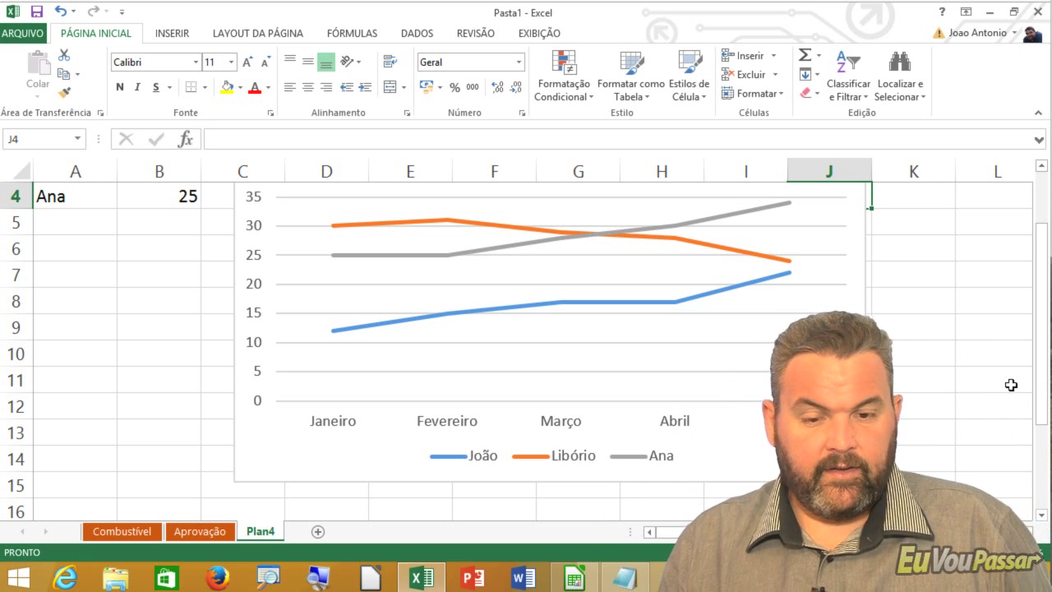
pyautogui.click(559, 353)
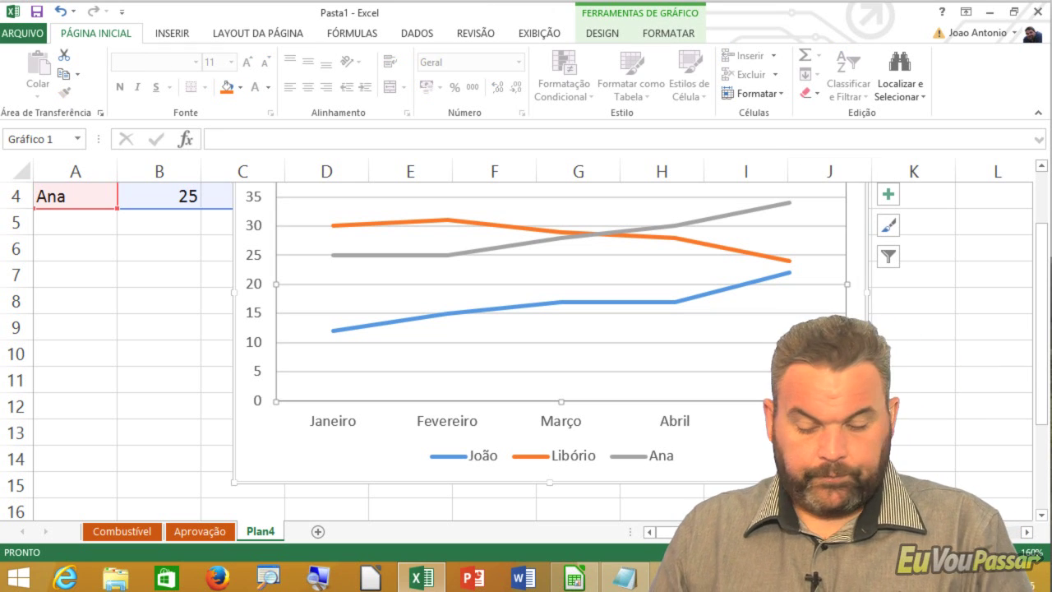
# - Delete the line chart and select the monthly table A1:F4
pyautogui.press('Delete')
pyautogui.scroll(1, 417, 367)
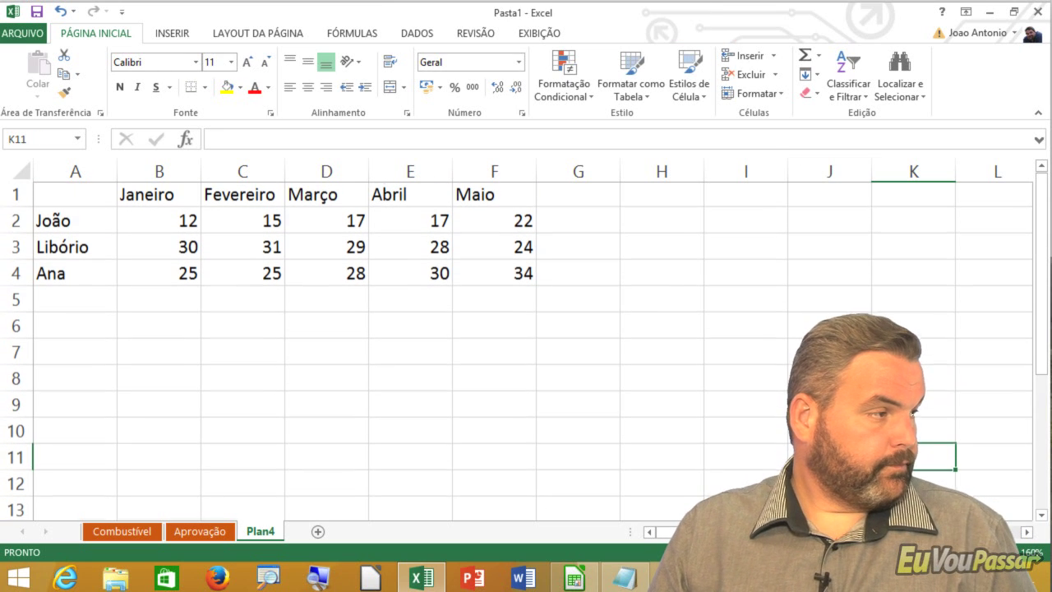
pyautogui.moveTo(80, 199); pyautogui.dragTo(478, 273)
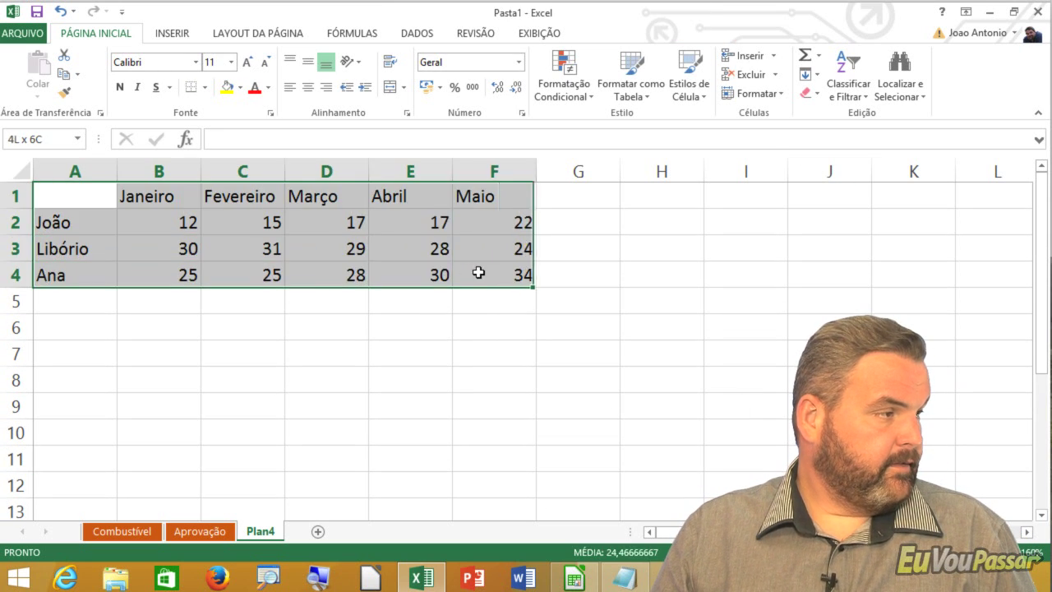
# - Preview the table as flat and 3D Pizza charts, then cancel without inserting
pyautogui.click(167, 33)
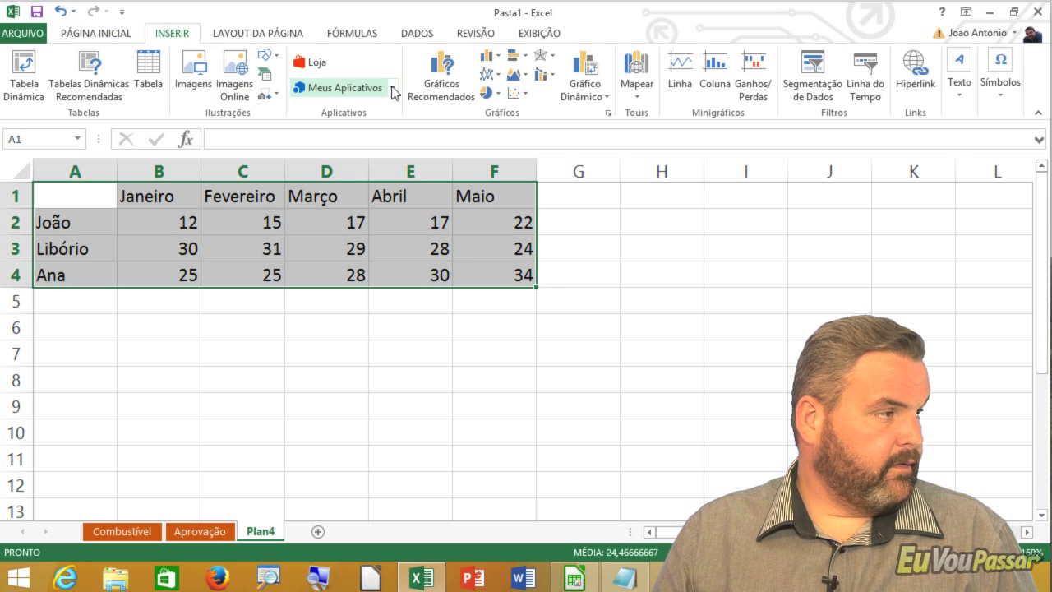
pyautogui.click(457, 95)
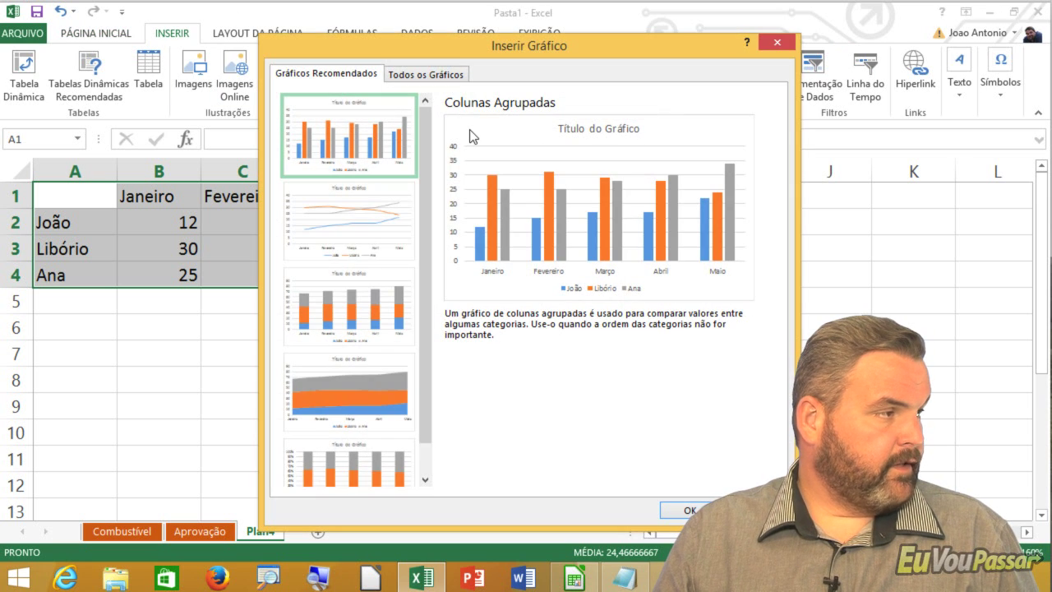
pyautogui.click(426, 74)
pyautogui.click(319, 183)
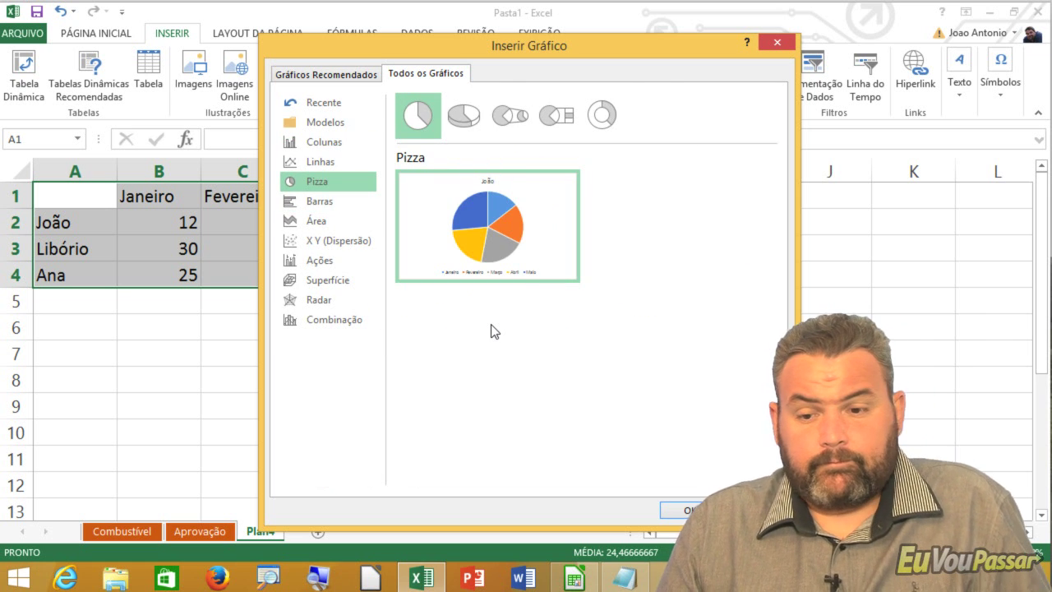
pyautogui.click(465, 121)
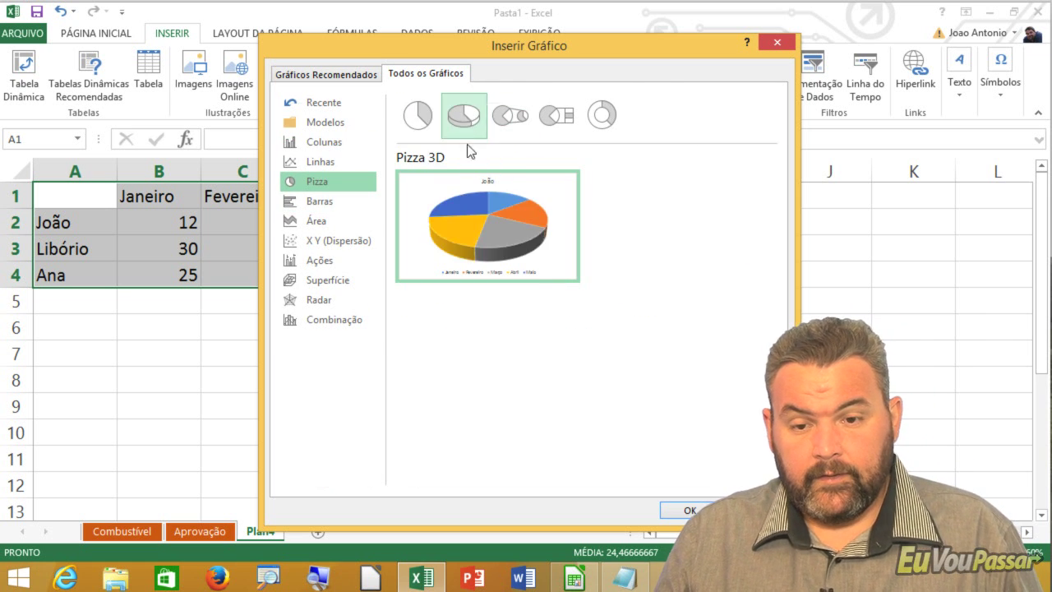
pyautogui.moveTo(482, 242)
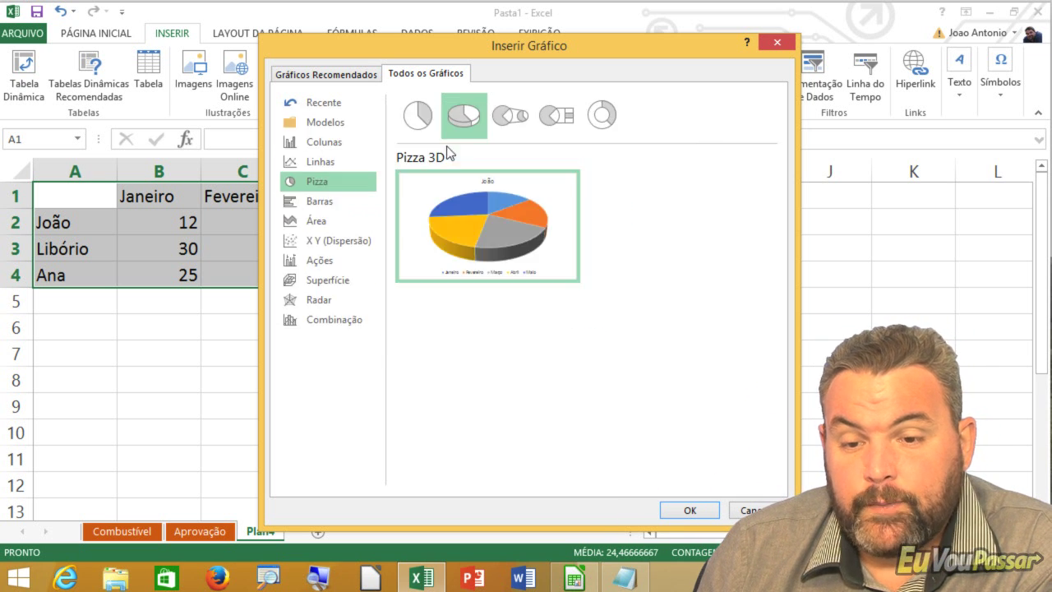
pyautogui.click(418, 116)
pyautogui.moveTo(499, 226)
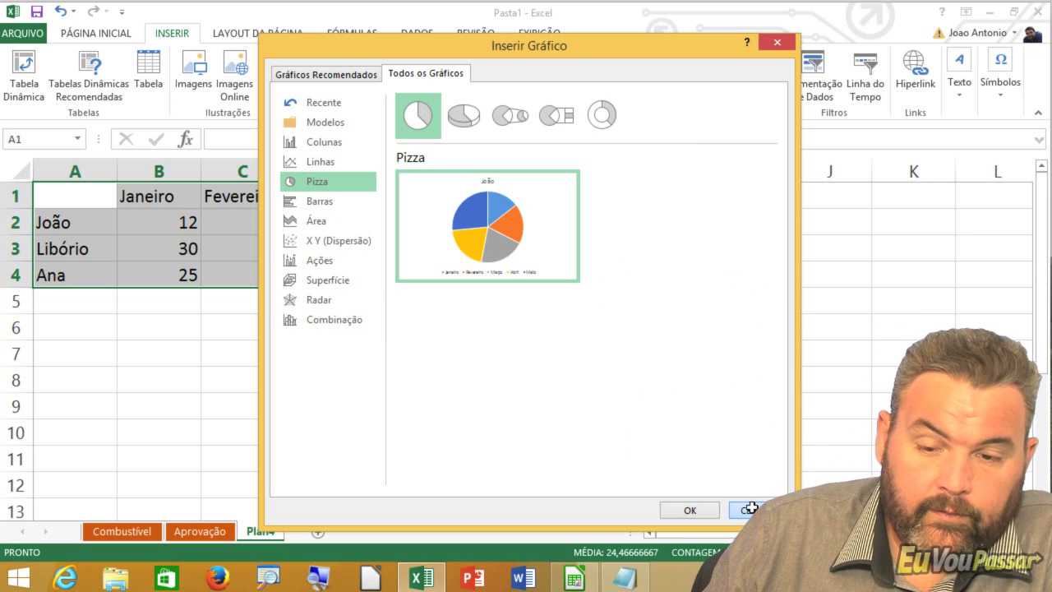
pyautogui.click(746, 510)
# - Preview A1:B4, the names with Janeiro values, as a pie chart and close without inserting
pyautogui.click(559, 361)
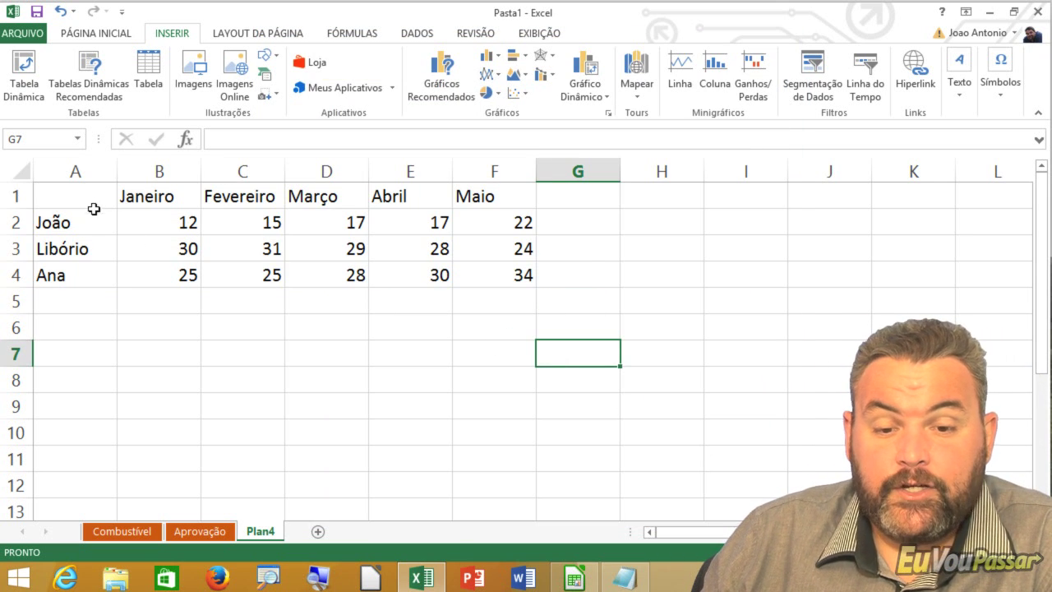
pyautogui.moveTo(94, 209)
pyautogui.mouseDown()
pyautogui.moveTo(137, 233)
pyautogui.moveTo(166, 277)
pyautogui.mouseUp()
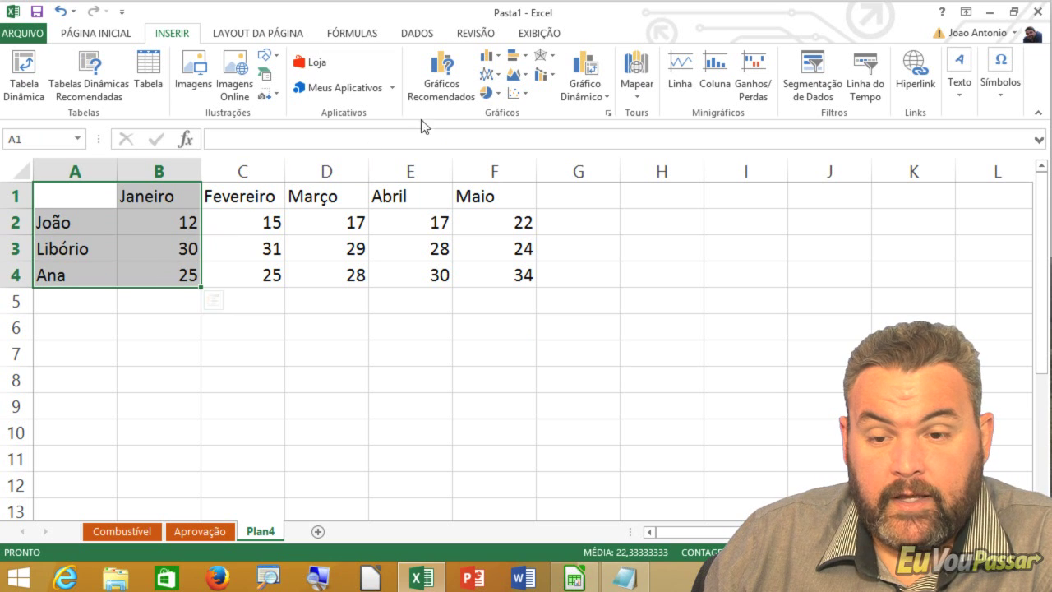
pyautogui.click(444, 87)
pyautogui.click(364, 234)
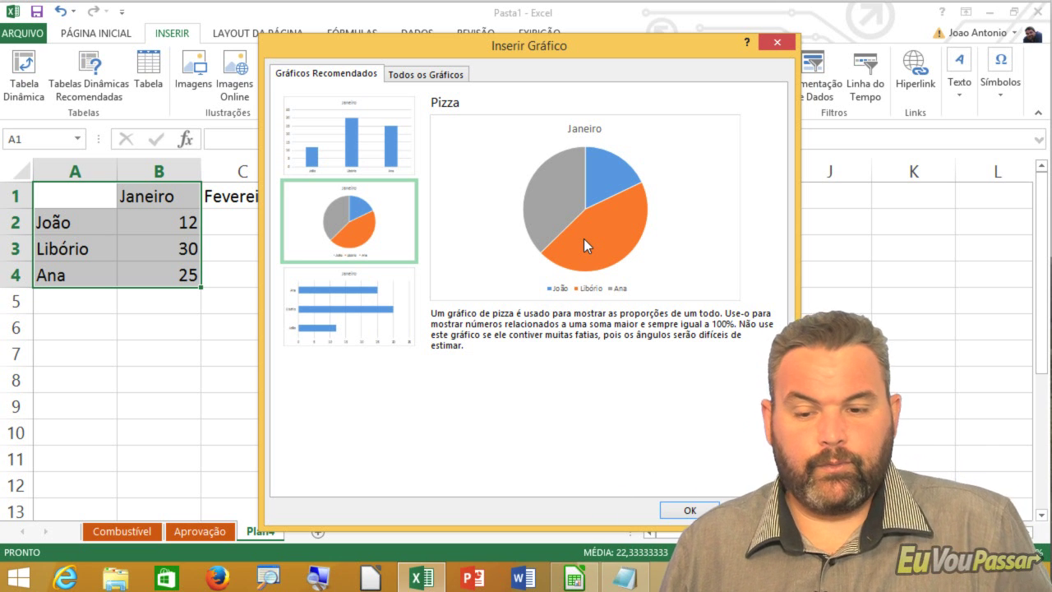
pyautogui.click(752, 510)
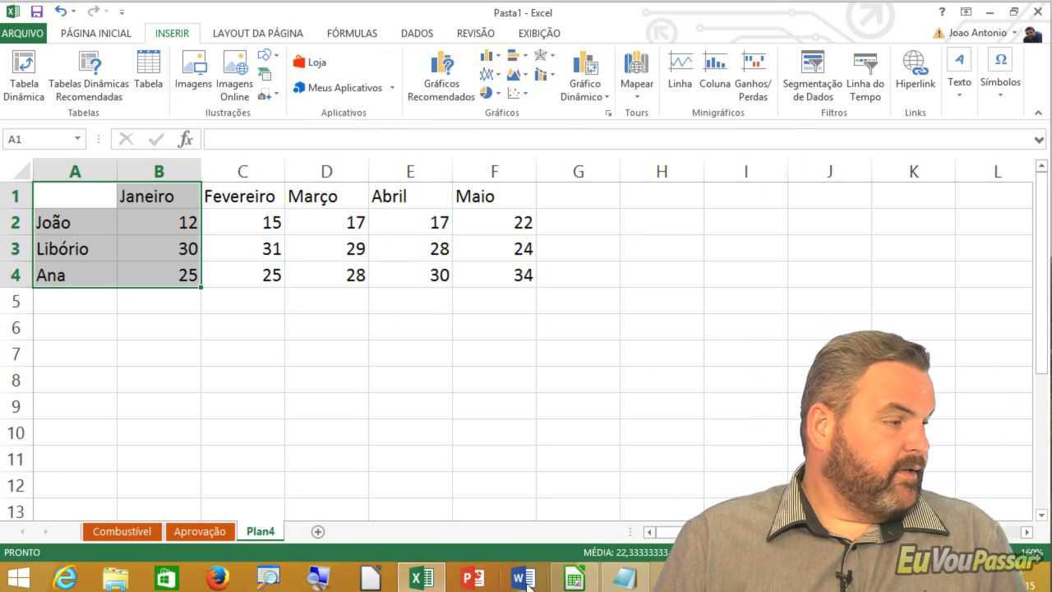
# - Reselect A1:F4, copy it with Ctrl+C, and bring LibreOffice Calc forward
pyautogui.click(573, 580)
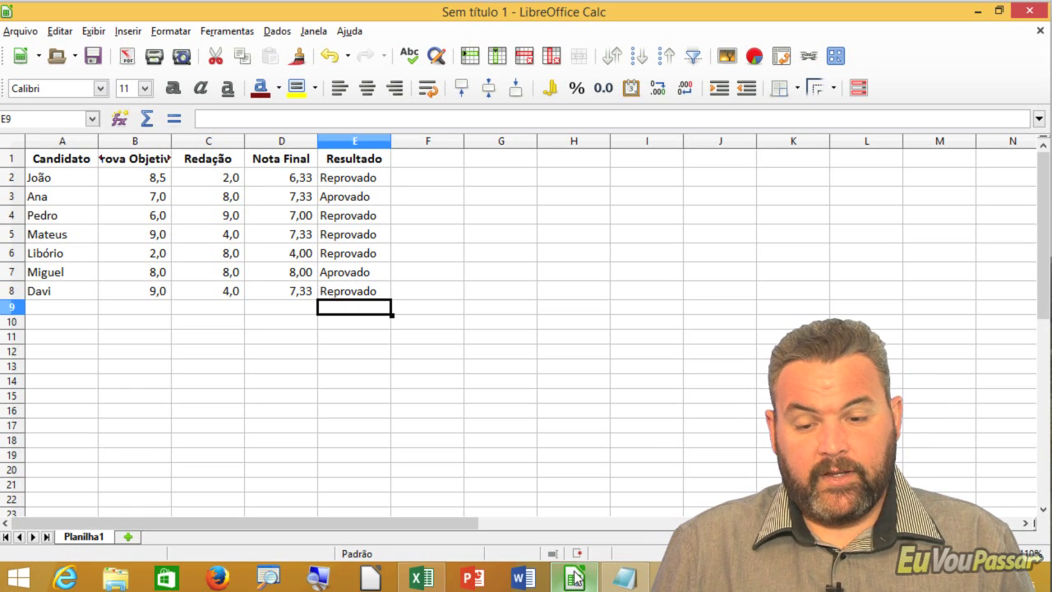
pyautogui.click(417, 581)
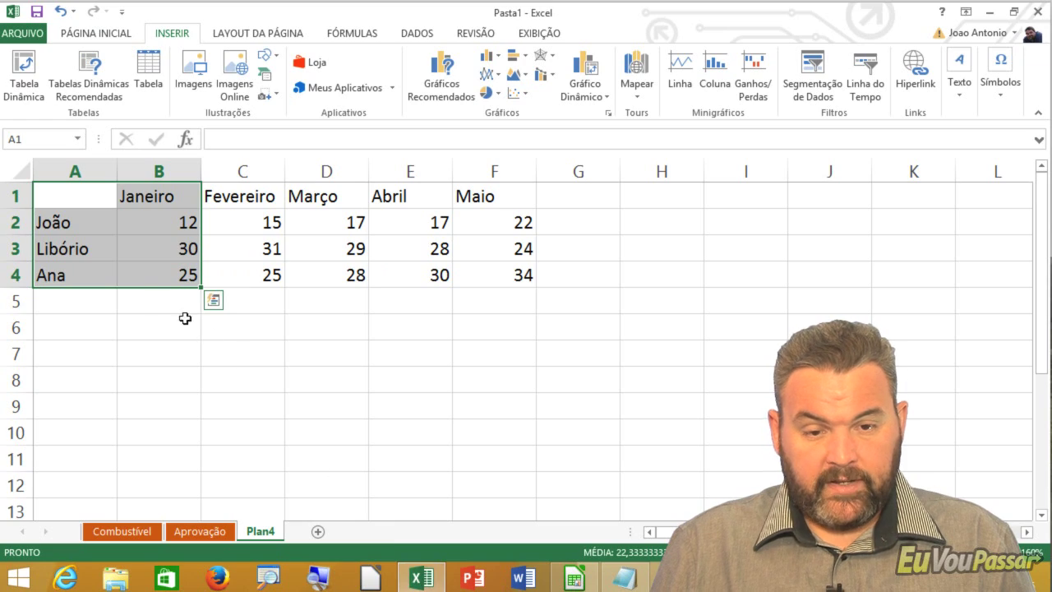
pyautogui.click(94, 215)
pyautogui.moveTo(85, 194)
pyautogui.mouseDown()
pyautogui.moveTo(545, 291)
pyautogui.moveTo(533, 284)
pyautogui.mouseUp()
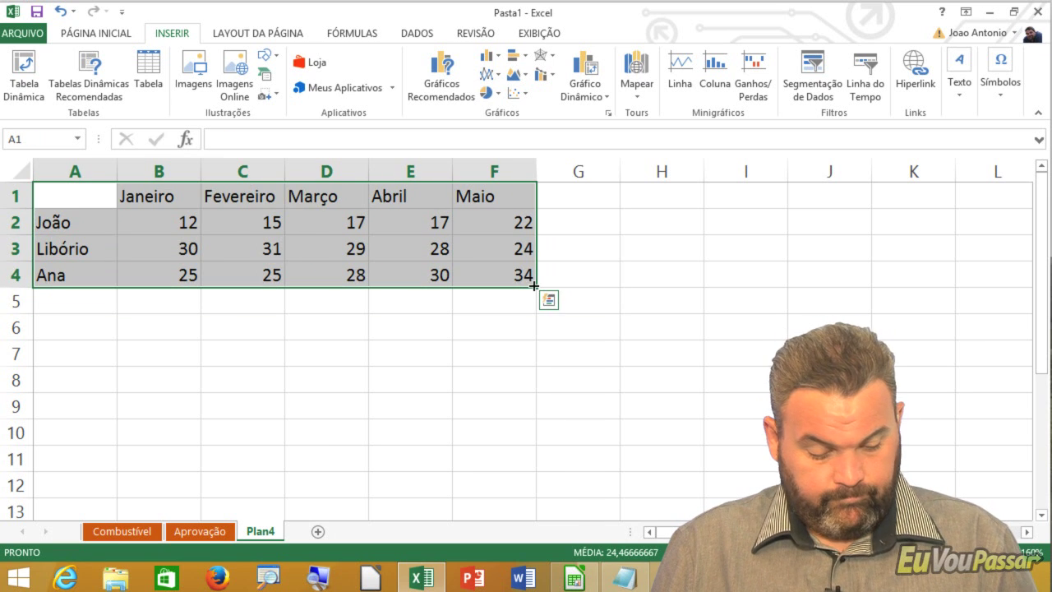
pyautogui.hotkey('ctrl', 'c')
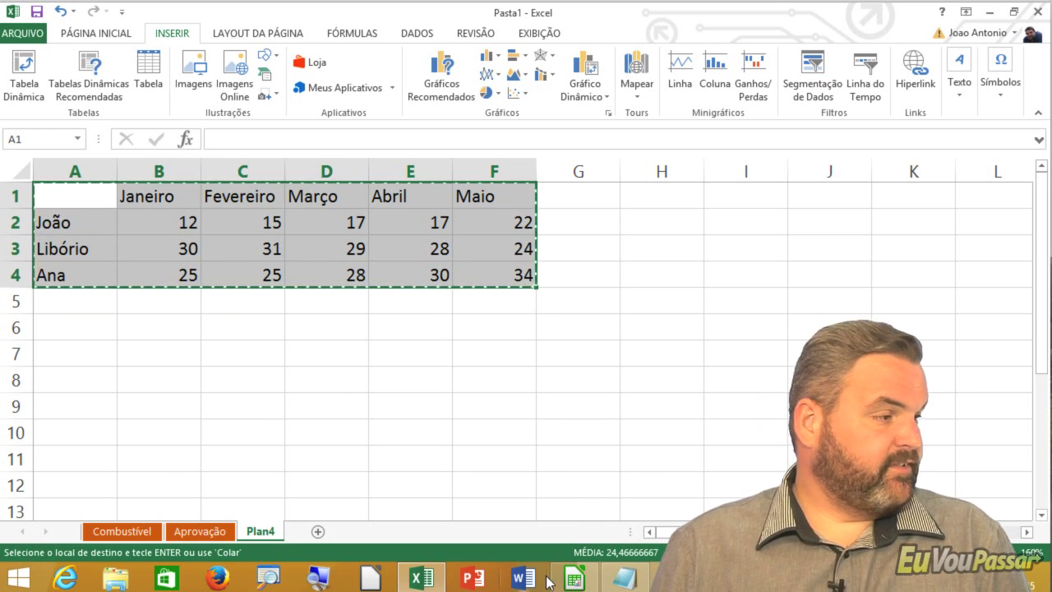
pyautogui.click(579, 579)
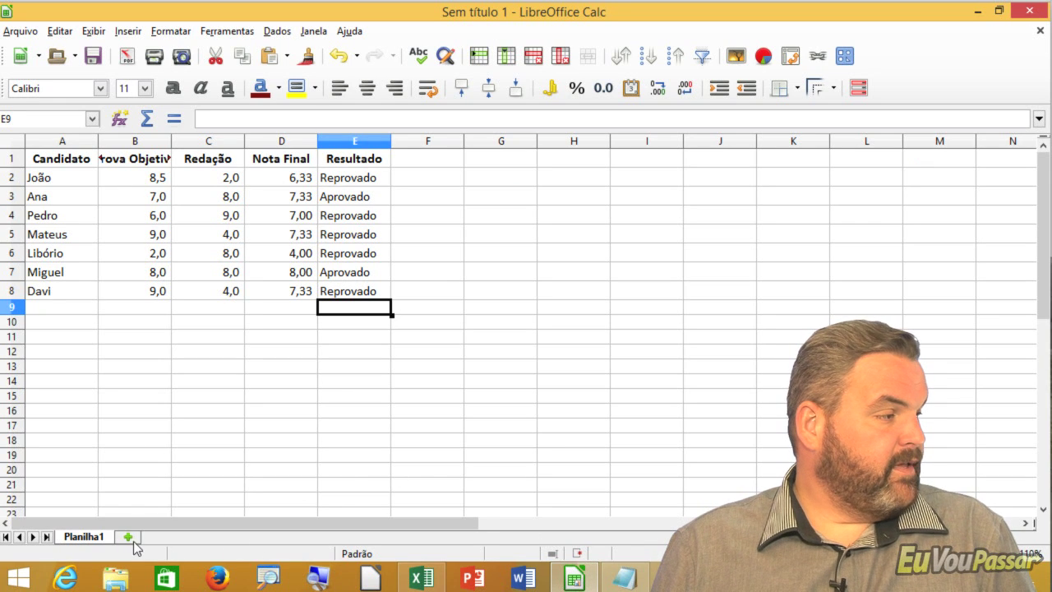
# - Add sheet Planilha2, paste the copied monthly table, and select A1:F4
pyautogui.click(127, 537)
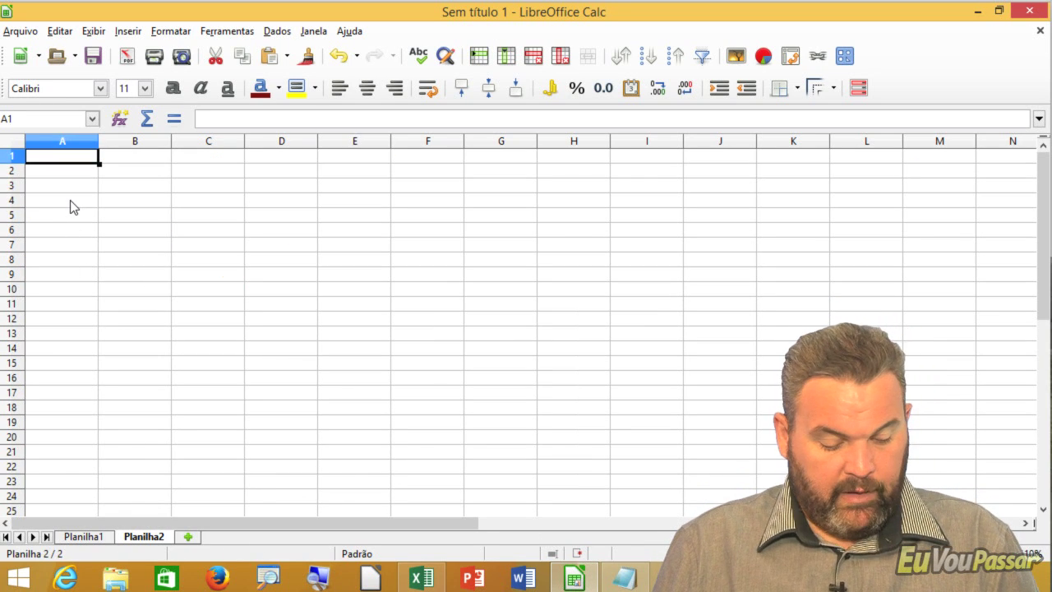
pyautogui.hotkey('ctrl', 'v')
pyautogui.click(185, 247)
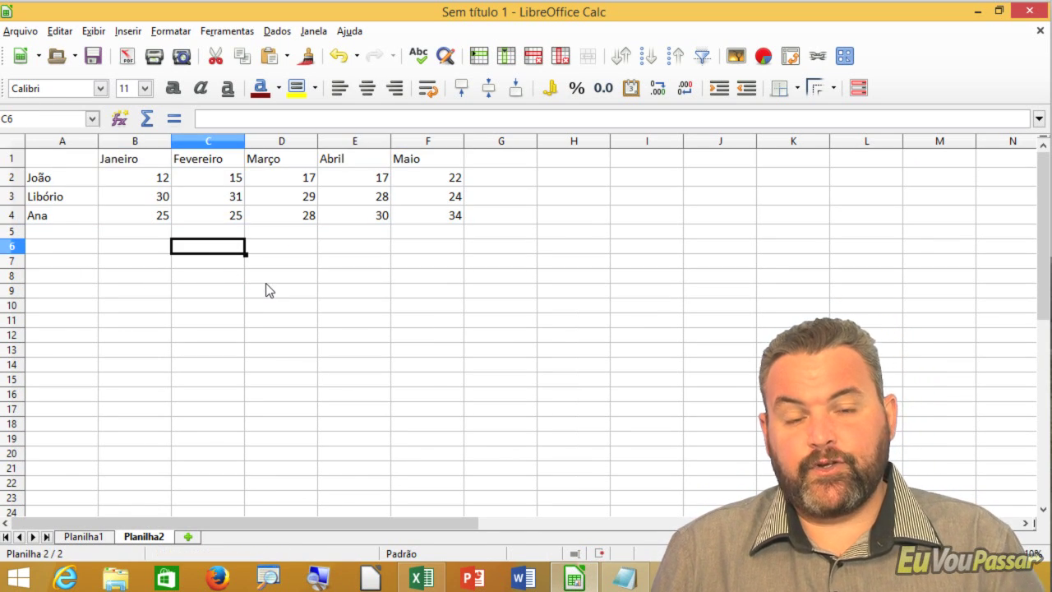
pyautogui.hscroll(3, 266, 290)
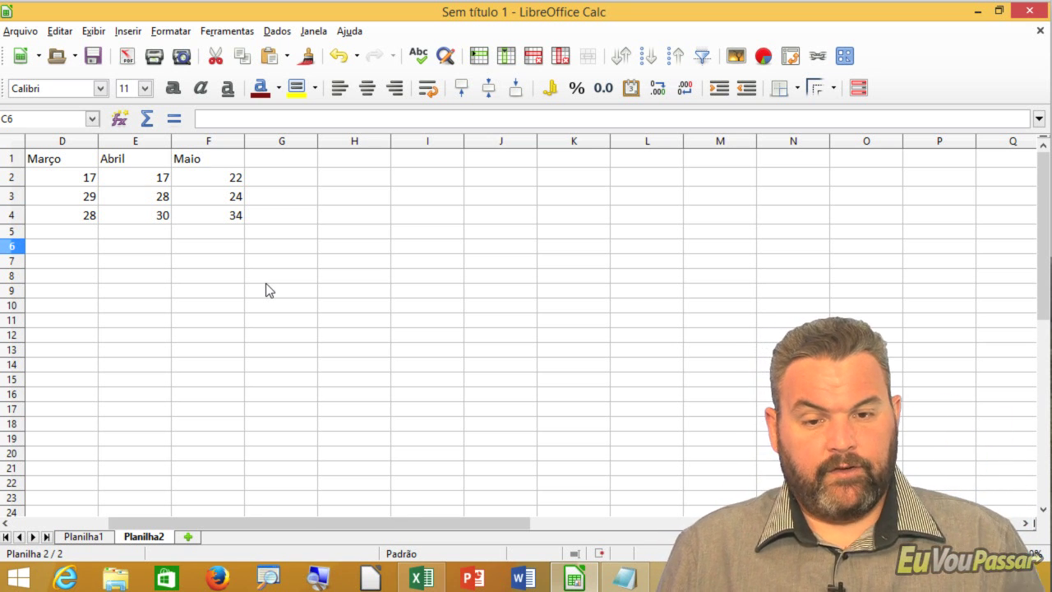
pyautogui.click(220, 281)
pyautogui.hscroll(-3, 205, 284)
pyautogui.click(193, 280)
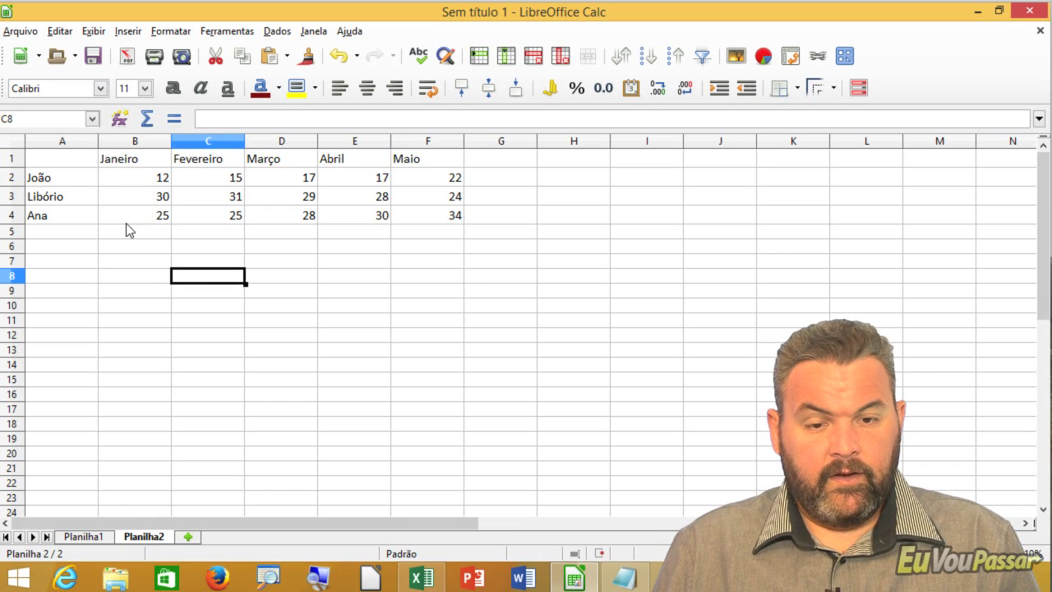
pyautogui.moveTo(67, 164); pyautogui.dragTo(430, 217)
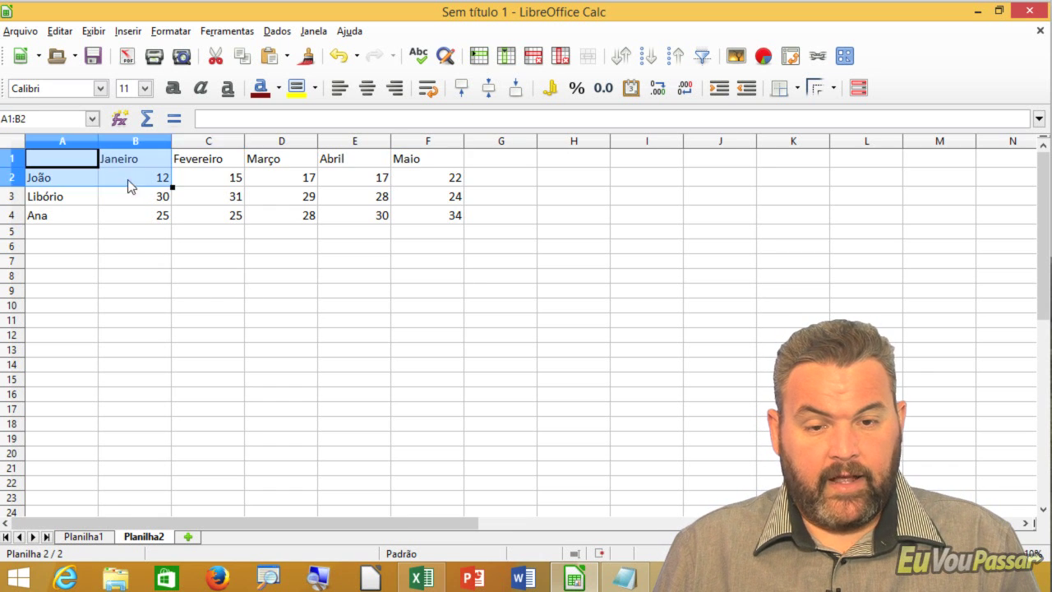
# - Start the chart wizard and choose Linha with the Pontos e linhas variant
pyautogui.click(763, 57)
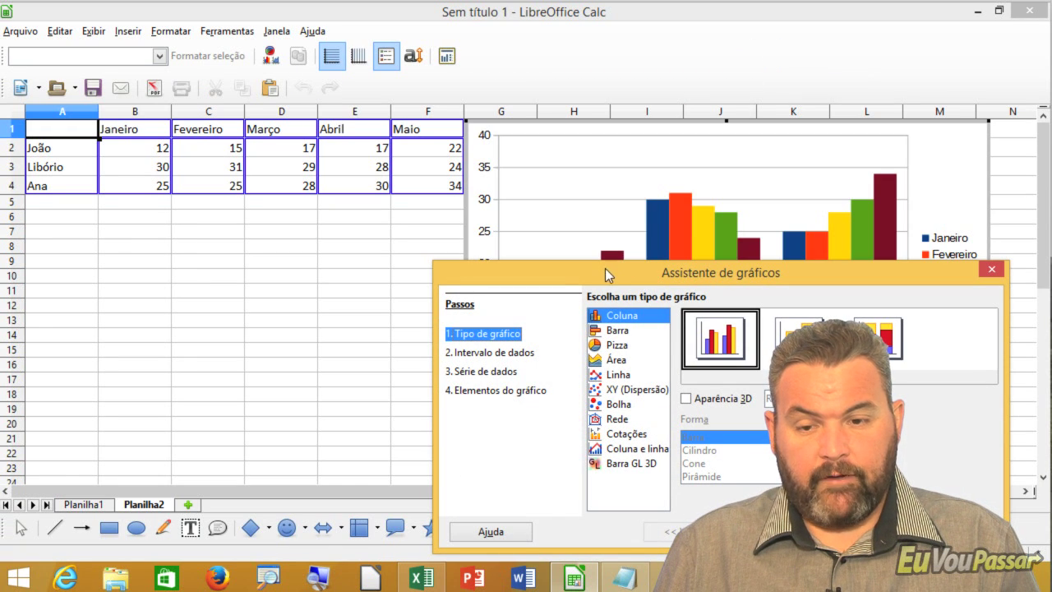
pyautogui.moveTo(605, 273); pyautogui.dragTo(252, 146)
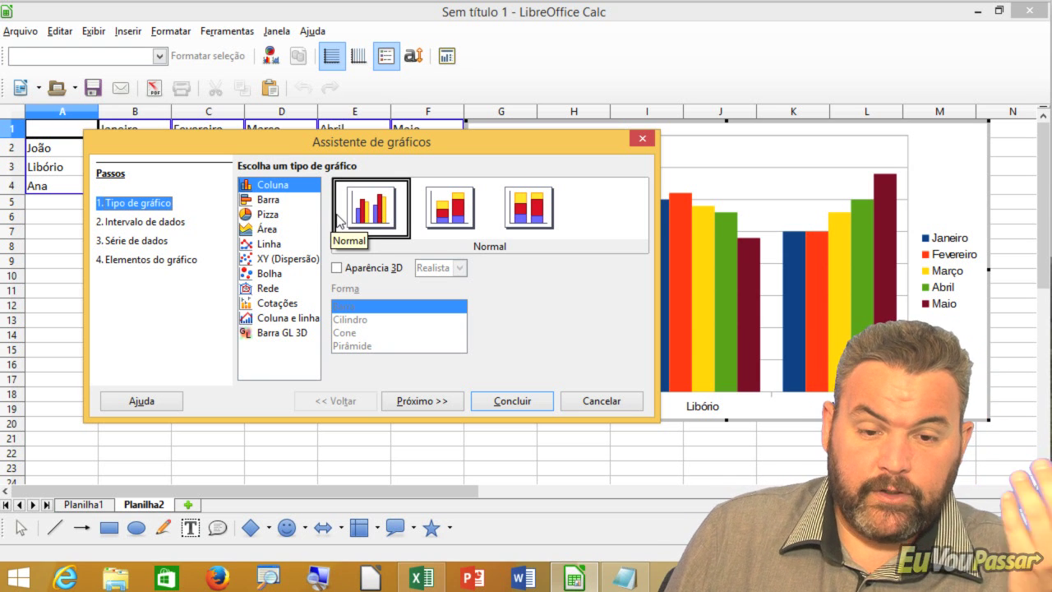
pyautogui.click(273, 246)
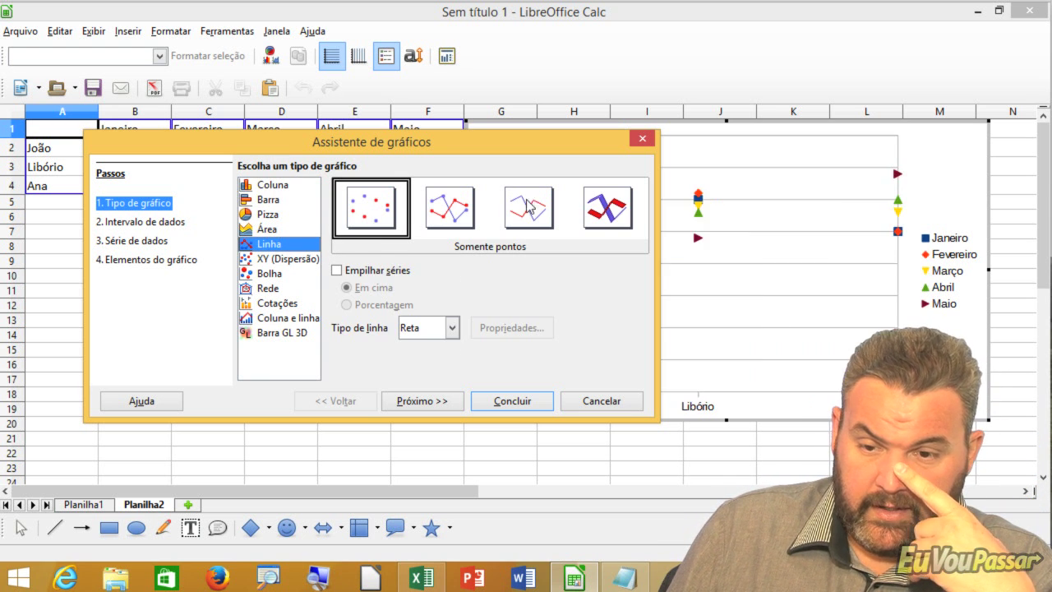
pyautogui.click(618, 207)
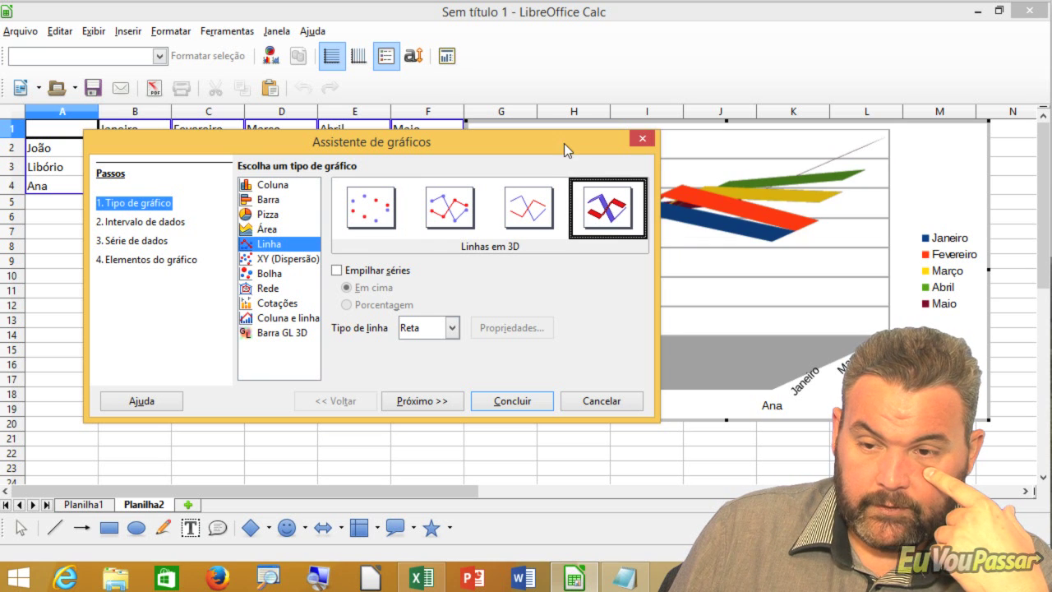
pyautogui.moveTo(564, 150)
pyautogui.mouseDown()
pyautogui.moveTo(455, 361)
pyautogui.moveTo(526, 178)
pyautogui.mouseUp()
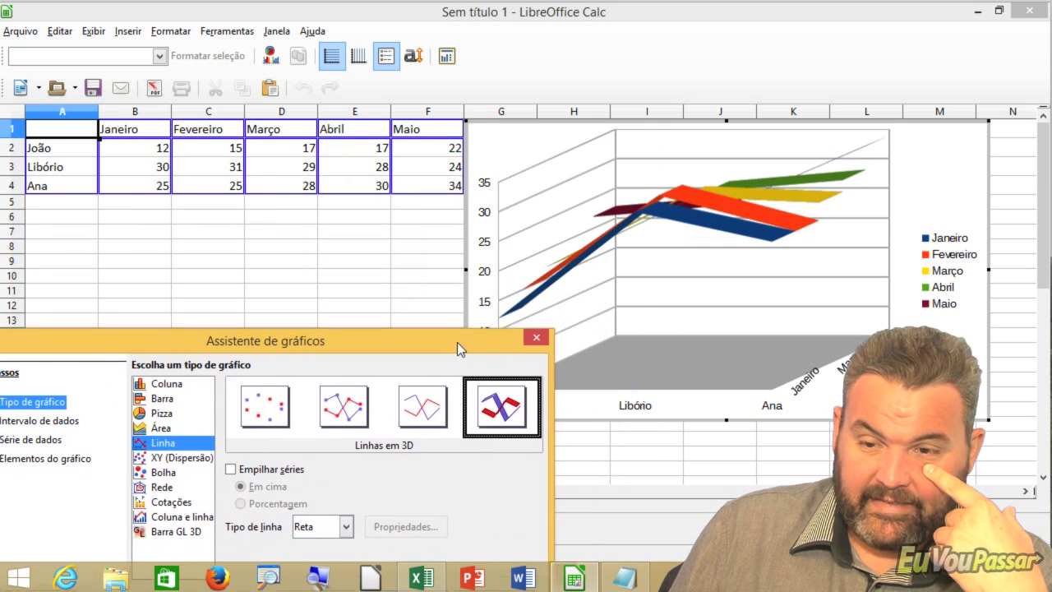
pyautogui.click(414, 252)
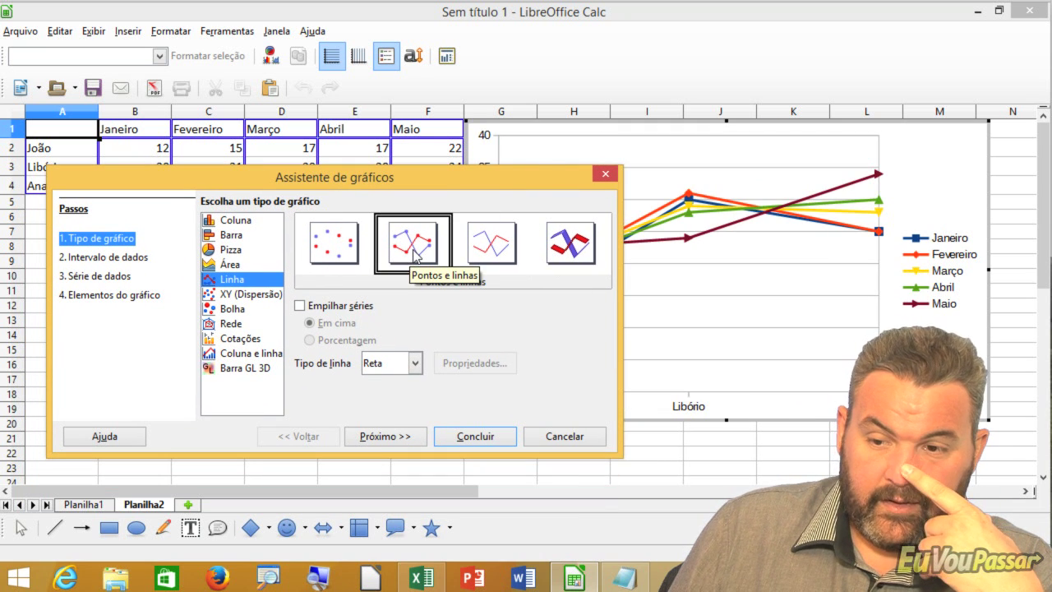
pyautogui.click(124, 260)
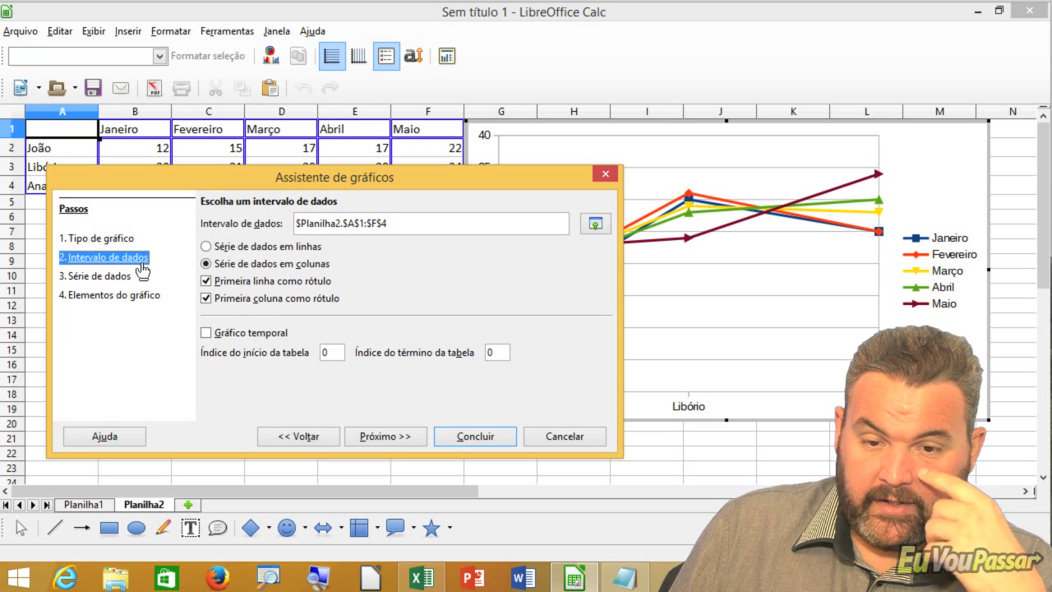
# - Compare data series in rows versus columns while checking the chart preview
pyautogui.click(266, 250)
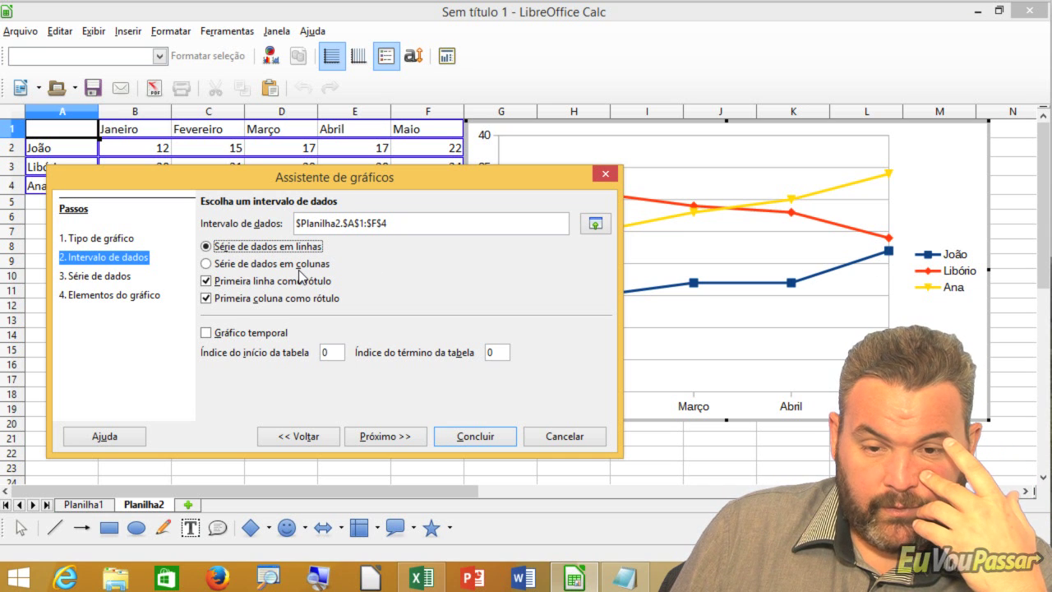
pyautogui.click(212, 265)
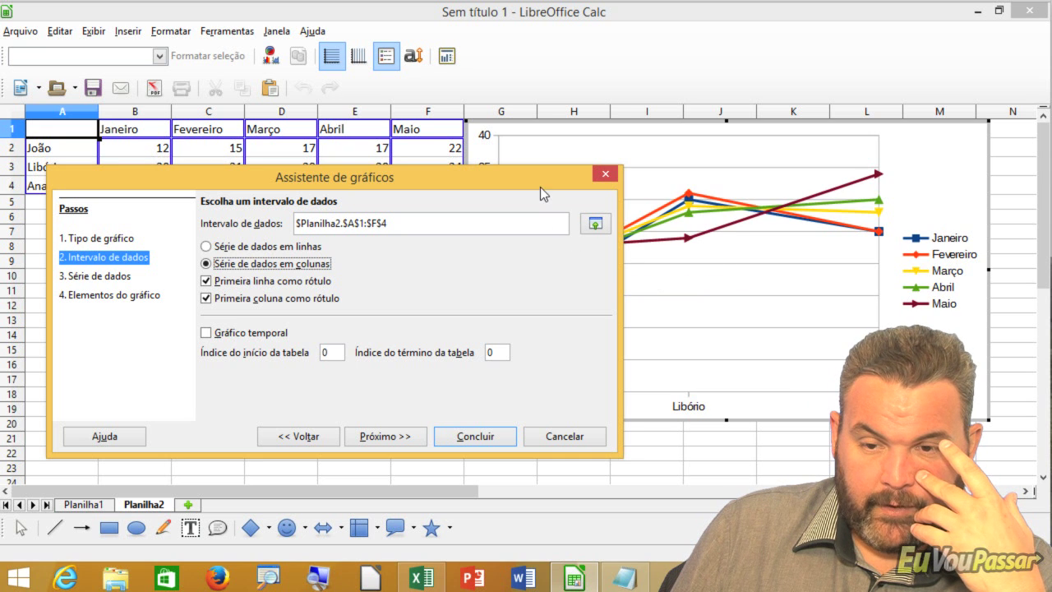
pyautogui.moveTo(540, 186); pyautogui.dragTo(533, 460)
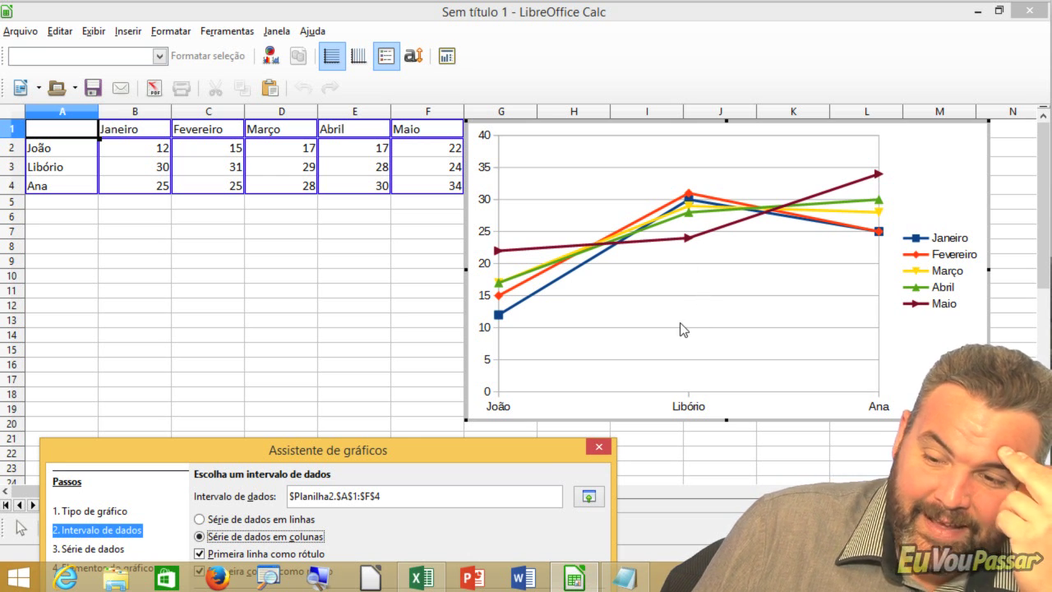
pyautogui.moveTo(436, 448); pyautogui.dragTo(418, 165)
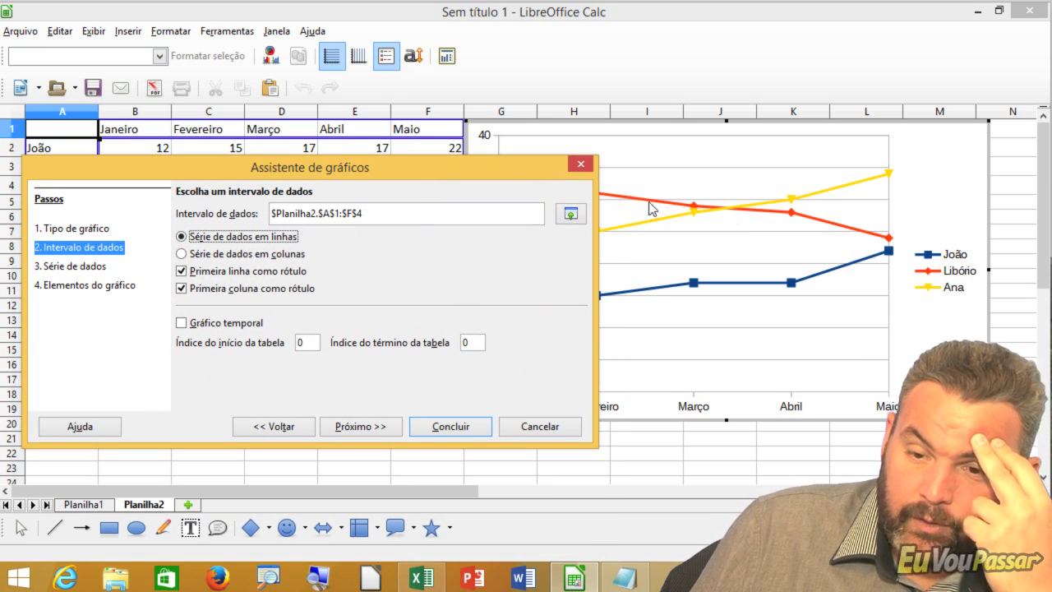
pyautogui.moveTo(542, 169); pyautogui.dragTo(542, 367)
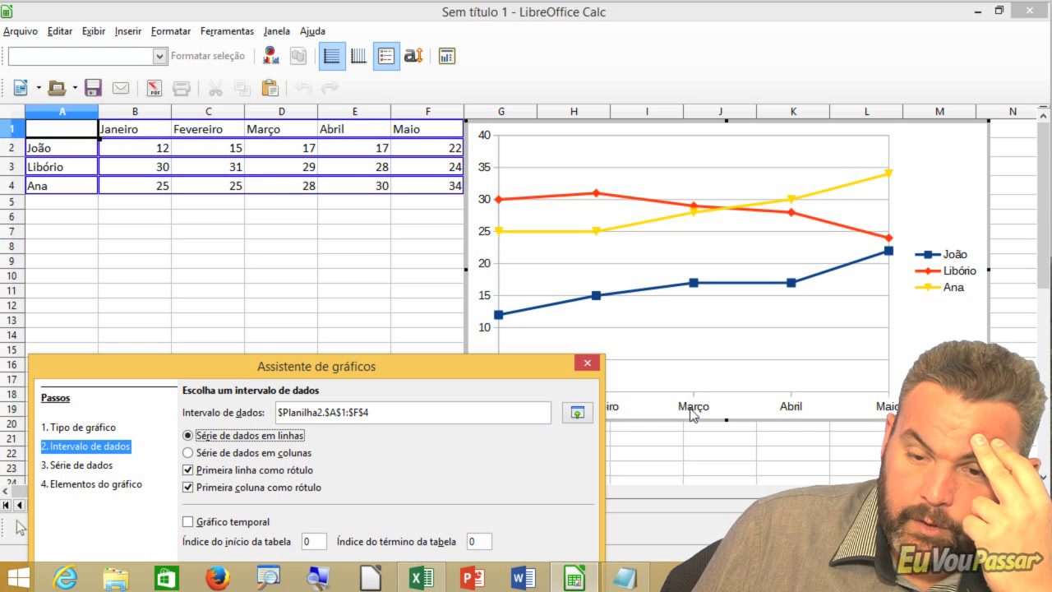
pyautogui.moveTo(445, 370); pyautogui.dragTo(426, 173)
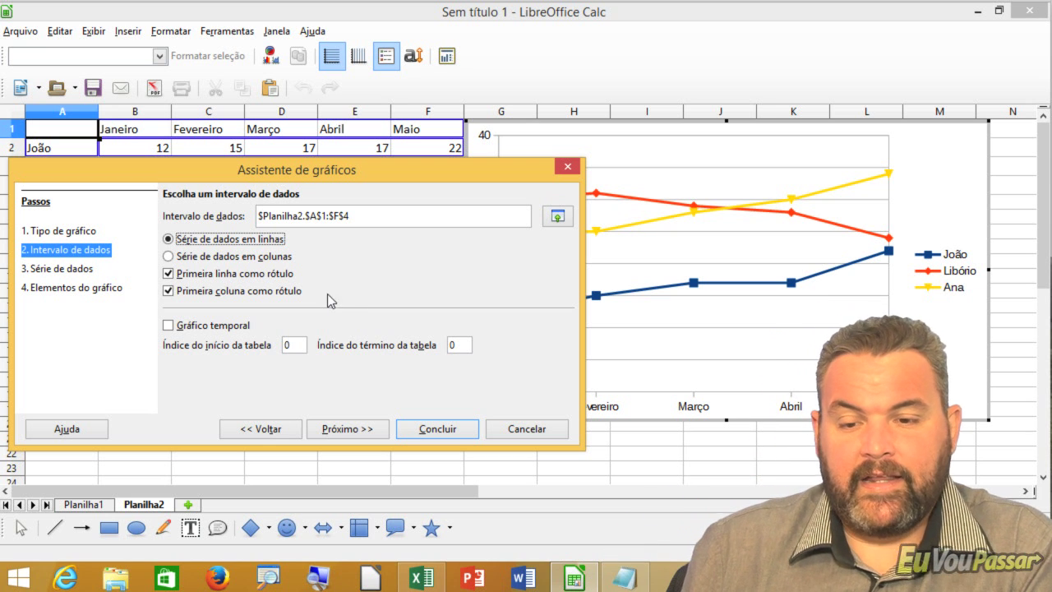
pyautogui.click(65, 272)
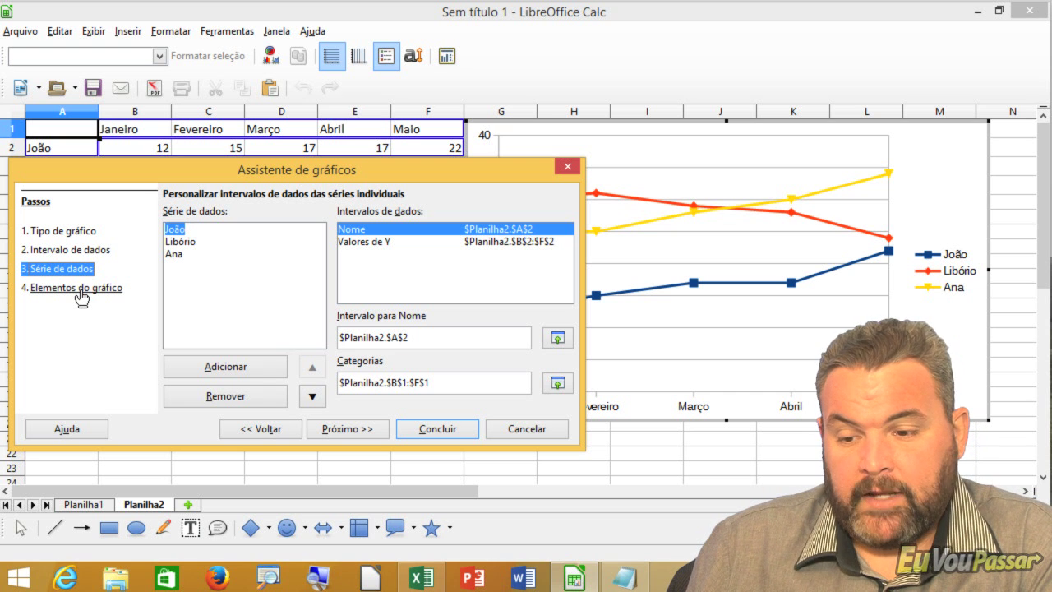
# - Enter title Pesquisa Eleitoral, subtitle Primeiro Semestre de 2015, X axis Meses, Y axis Intenções de Voto
pyautogui.click(81, 291)
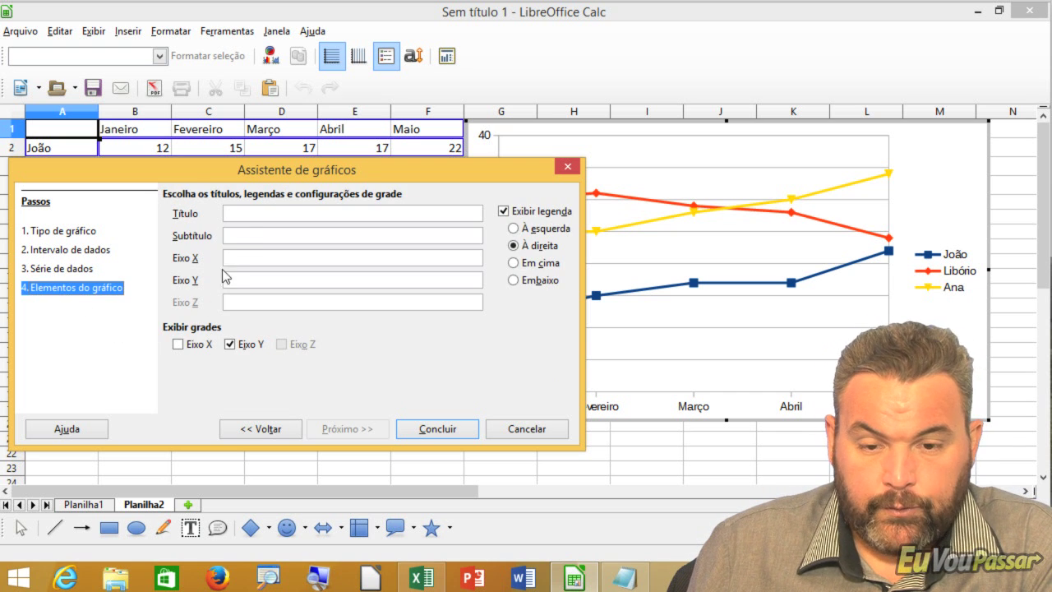
pyautogui.moveTo(276, 178); pyautogui.dragTo(337, 276)
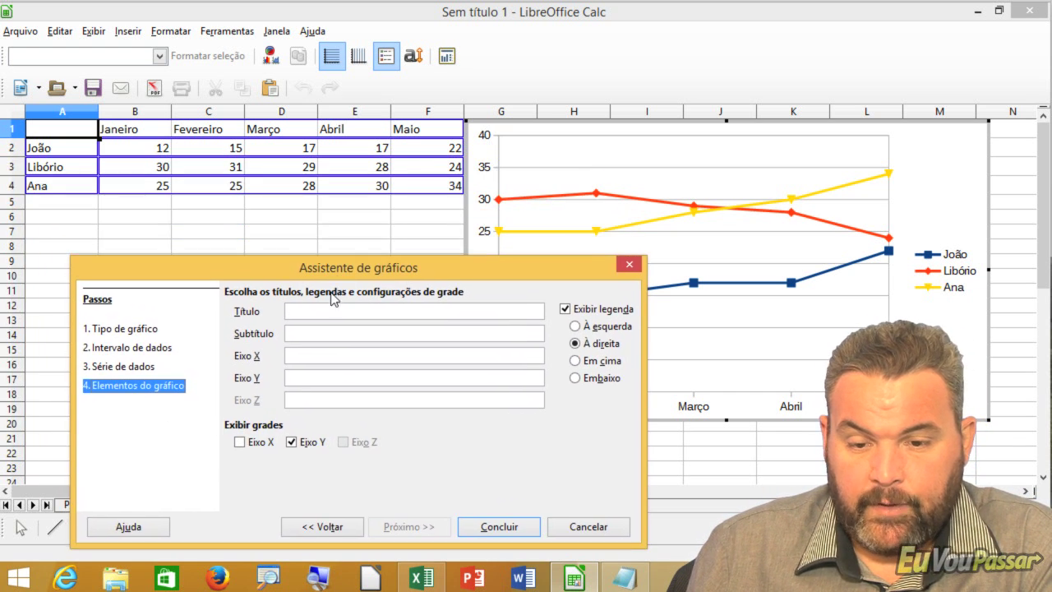
pyautogui.click(323, 310)
pyautogui.write('Pesquisa Eleitoral')
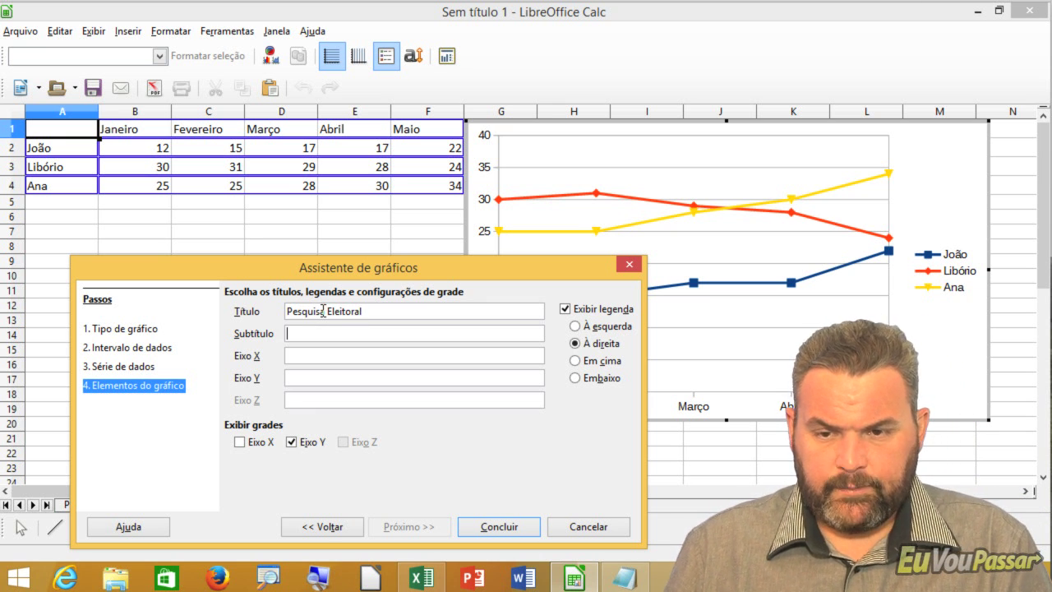
pyautogui.press('Tab')
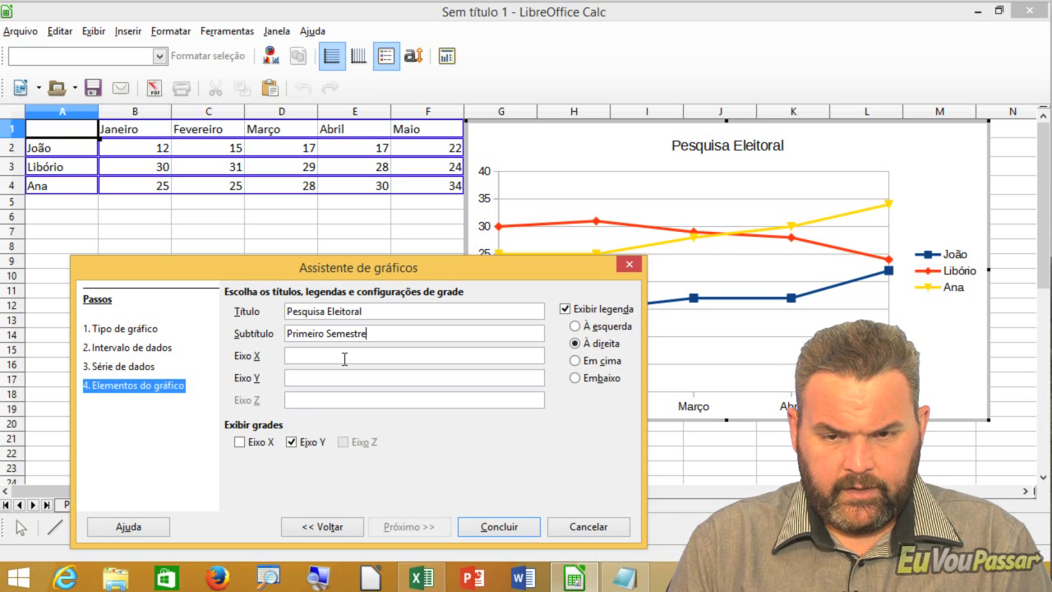
pyautogui.write(' de 2015')
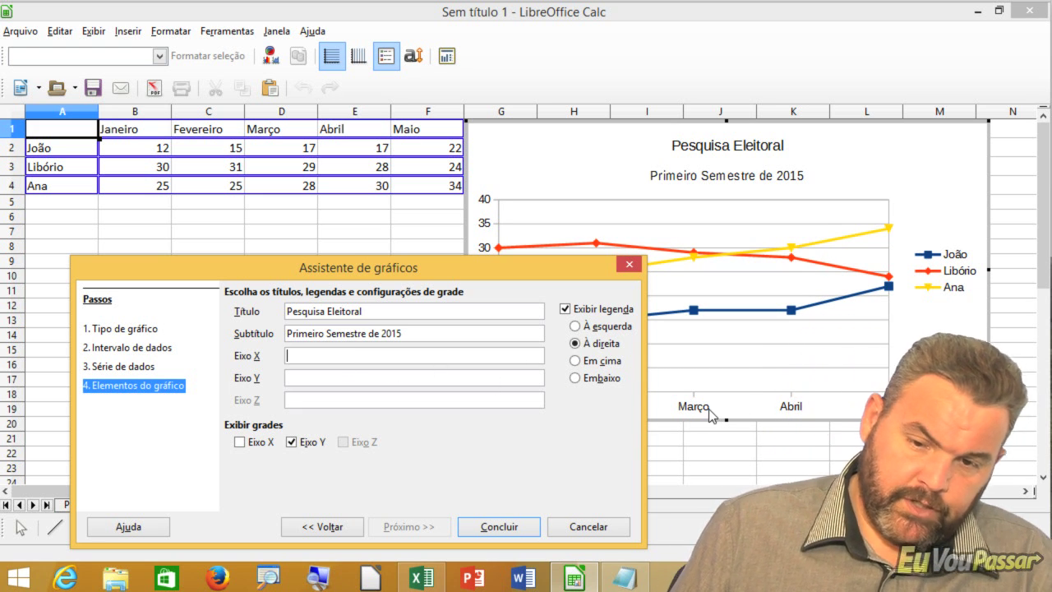
pyautogui.write('Meses')
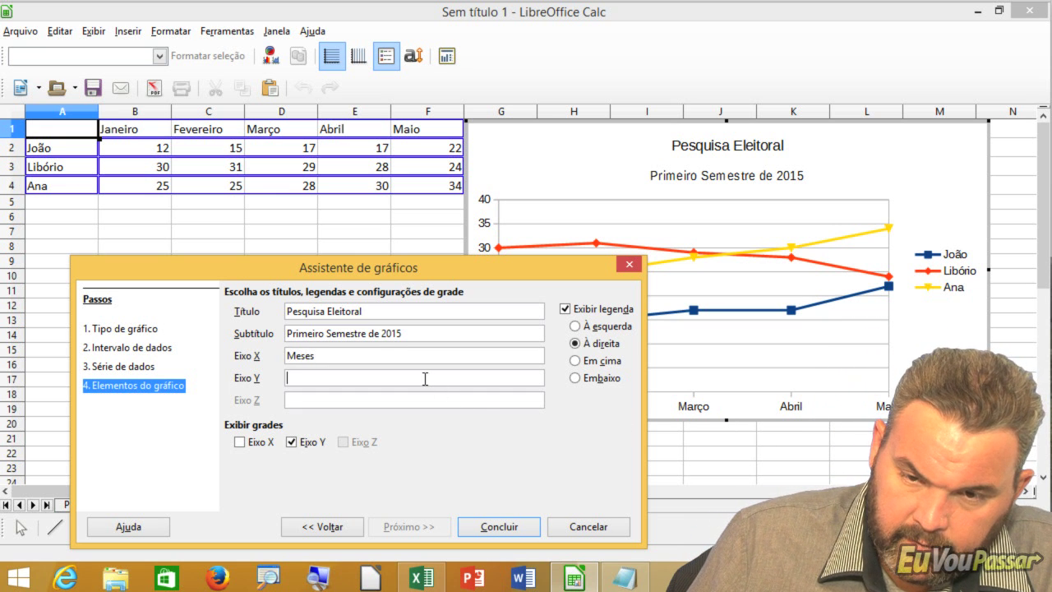
pyautogui.click(365, 377)
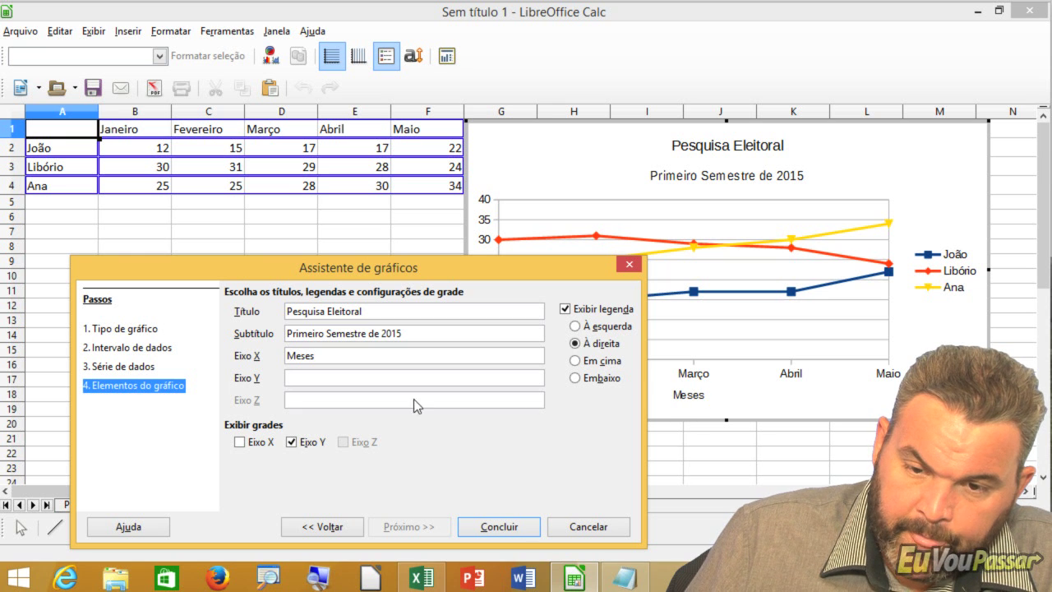
pyautogui.moveTo(420, 269); pyautogui.dragTo(490, 339)
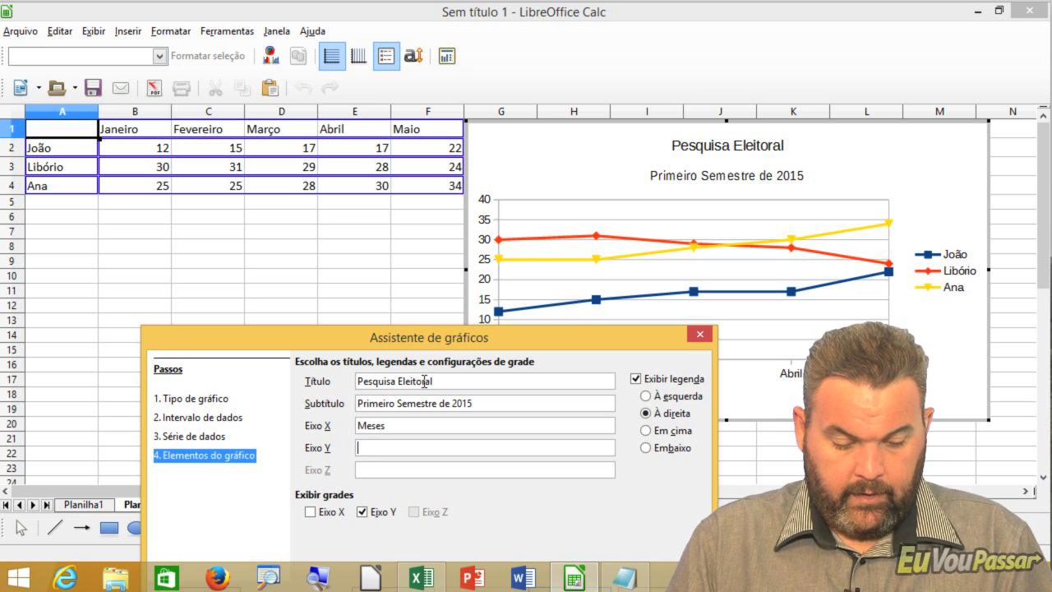
pyautogui.write('Intenções de Vo')
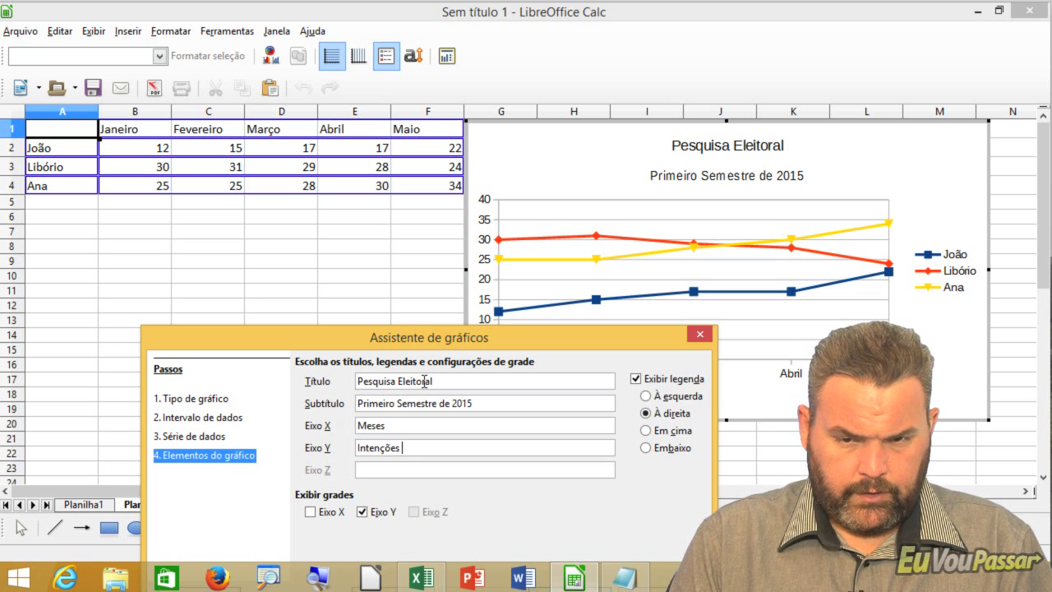
pyautogui.write('to')
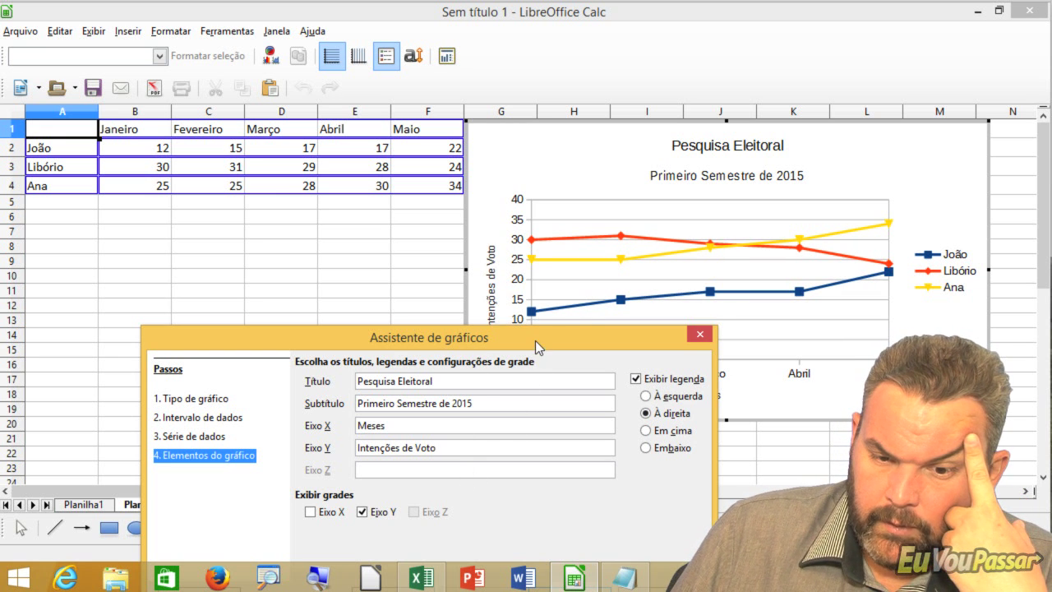
pyautogui.moveTo(535, 340); pyautogui.dragTo(418, 171)
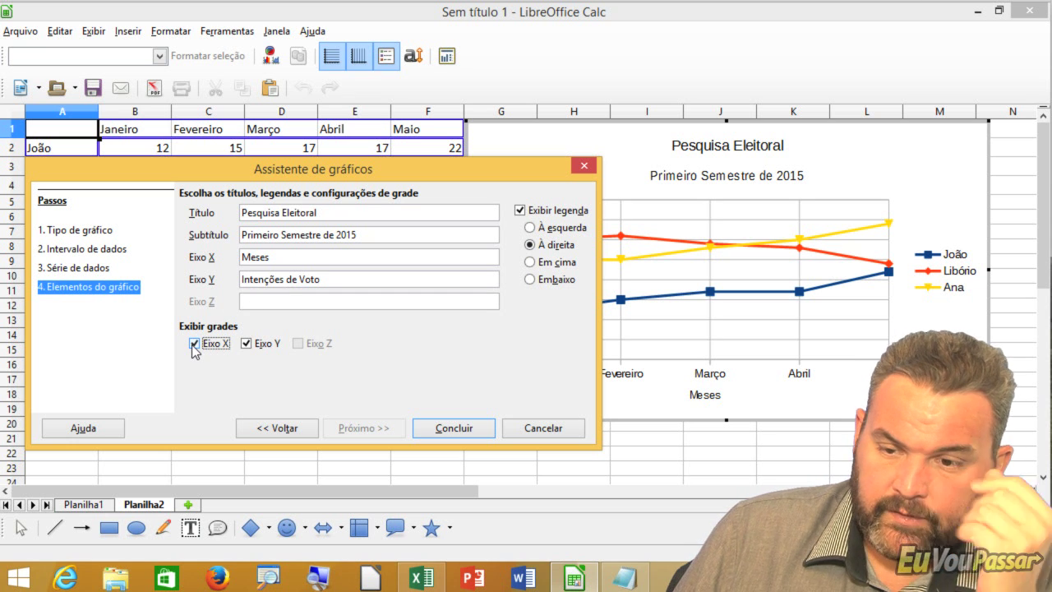
# - Finish the Pesquisa Eleitoral line chart, then select it as an object and delete it from Planilha2
pyautogui.click(467, 428)
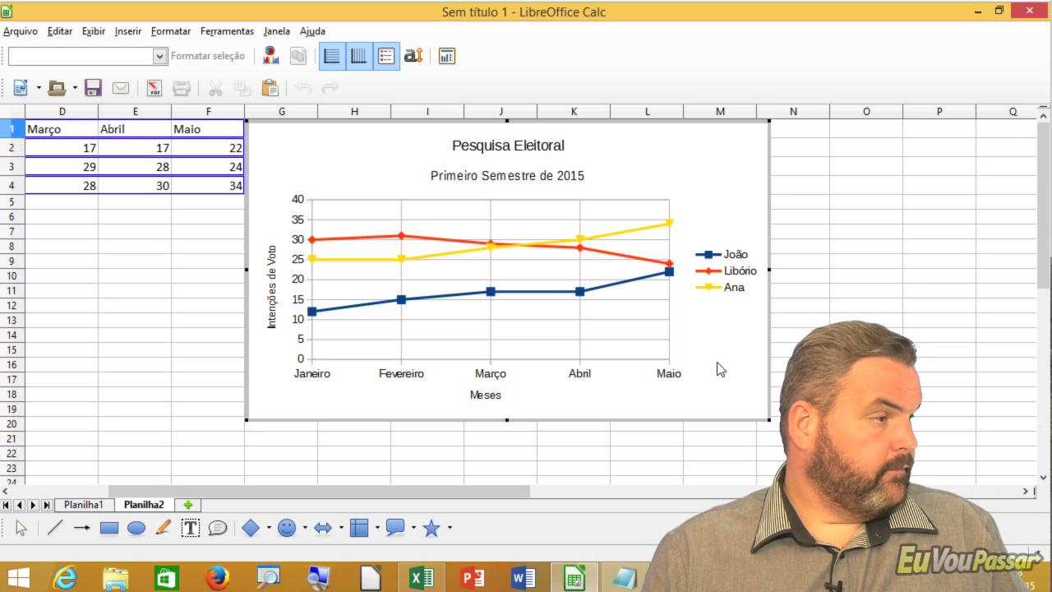
pyautogui.click(704, 170)
pyautogui.press('Delete')
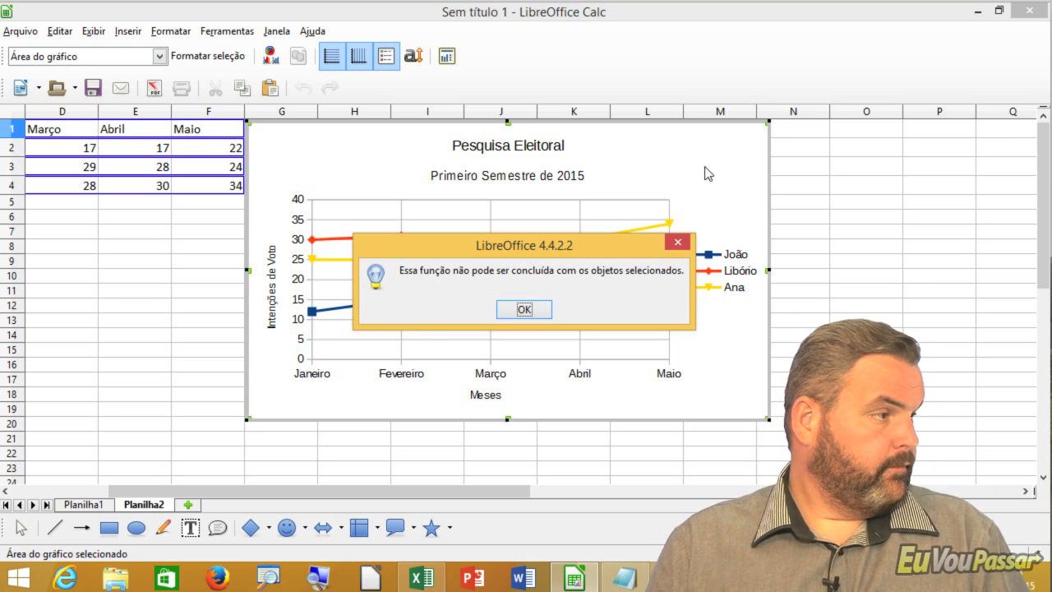
pyautogui.click(679, 244)
pyautogui.click(888, 228)
pyautogui.click(527, 171)
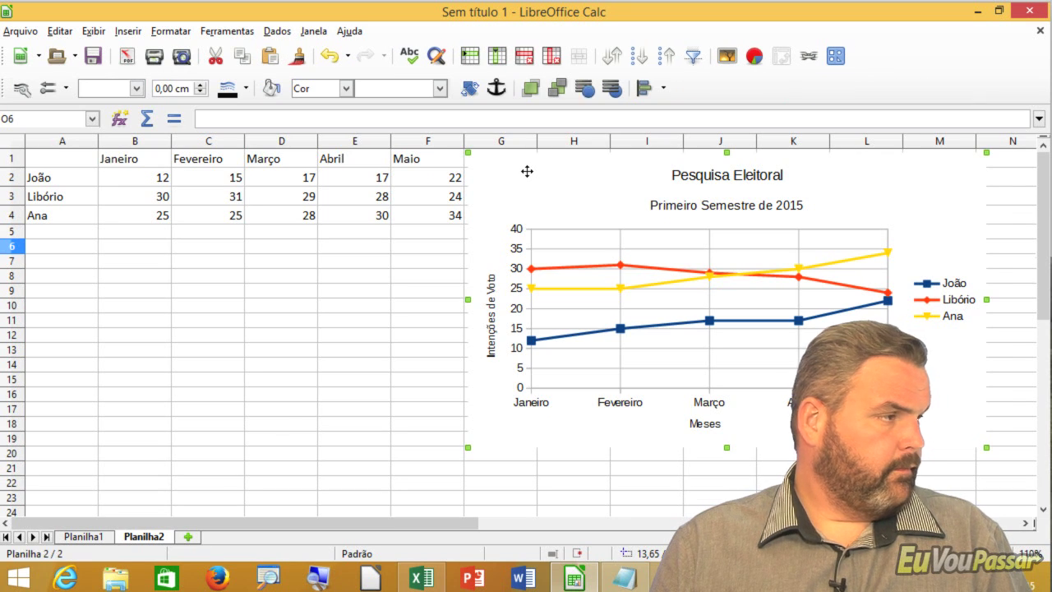
pyautogui.press('Delete')
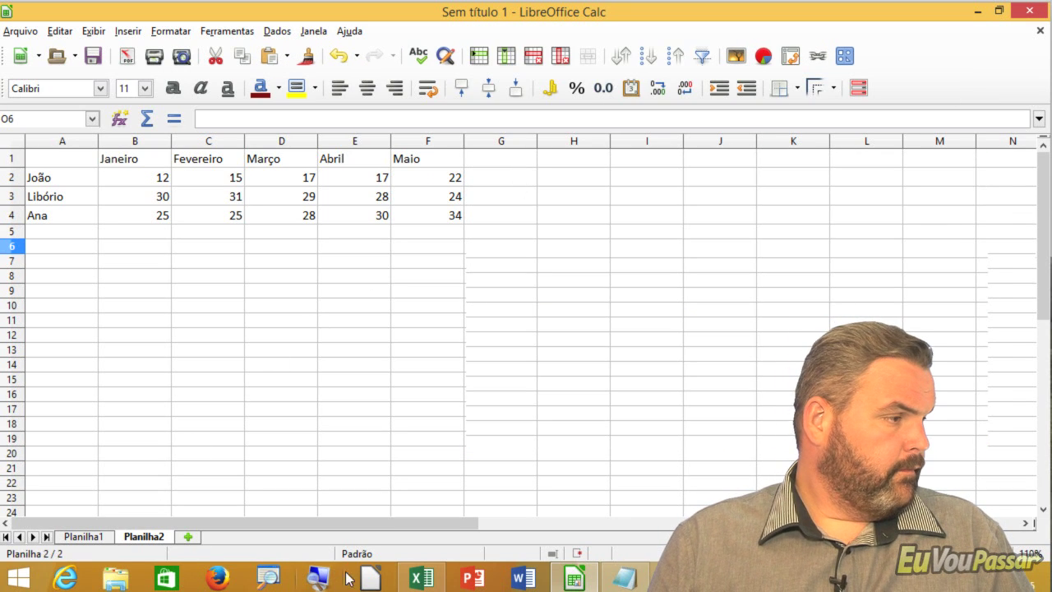
# - Return to the Excel workbook, cancel the pending copy and select the data range A1:F4
pyautogui.click(419, 578)
pyautogui.click(407, 372)
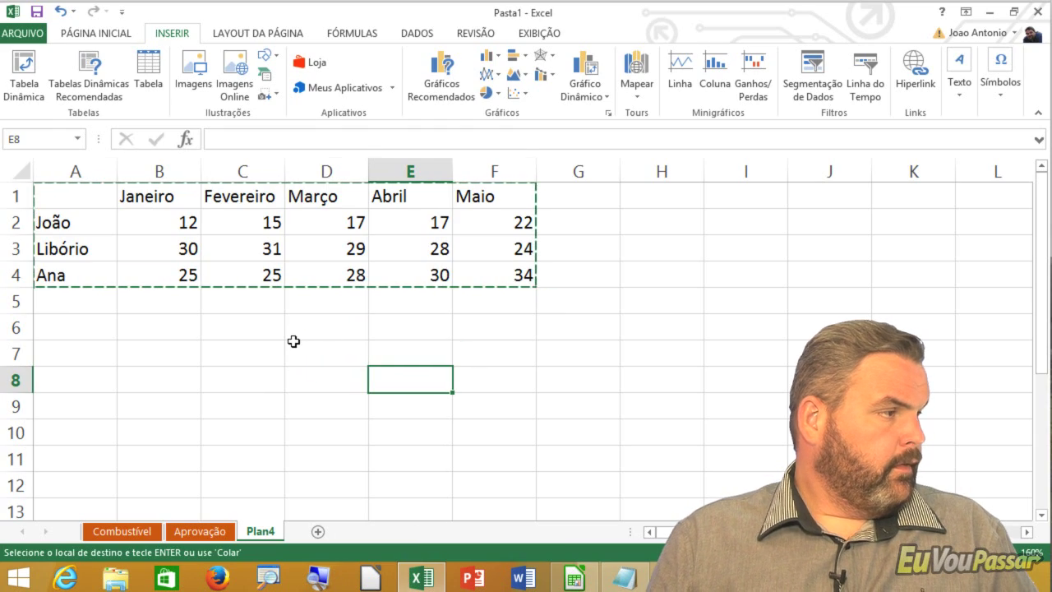
pyautogui.press('Escape')
pyautogui.click(144, 359)
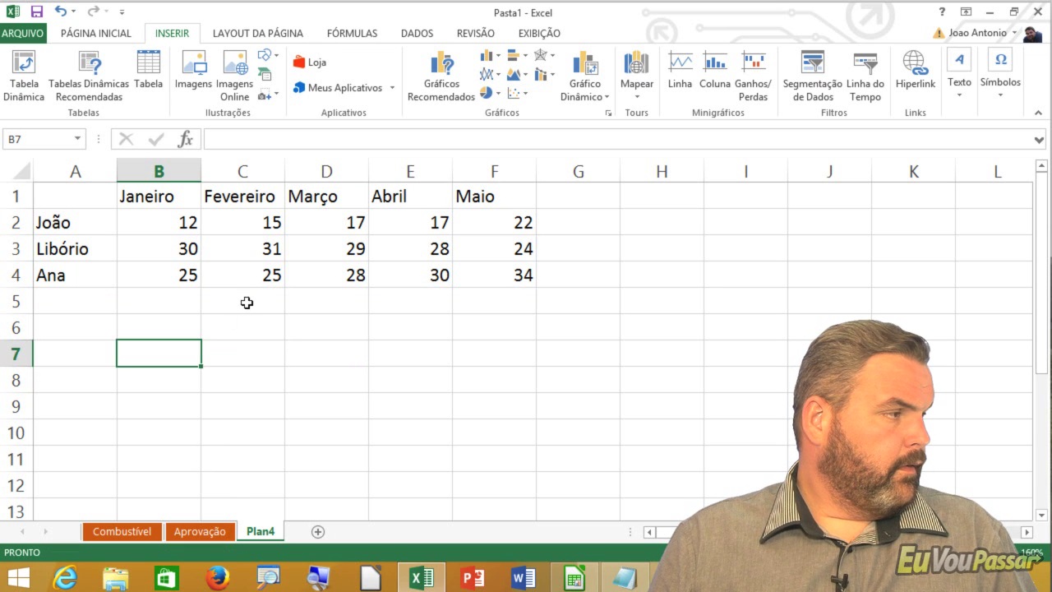
pyautogui.moveTo(83, 203); pyautogui.dragTo(474, 283)
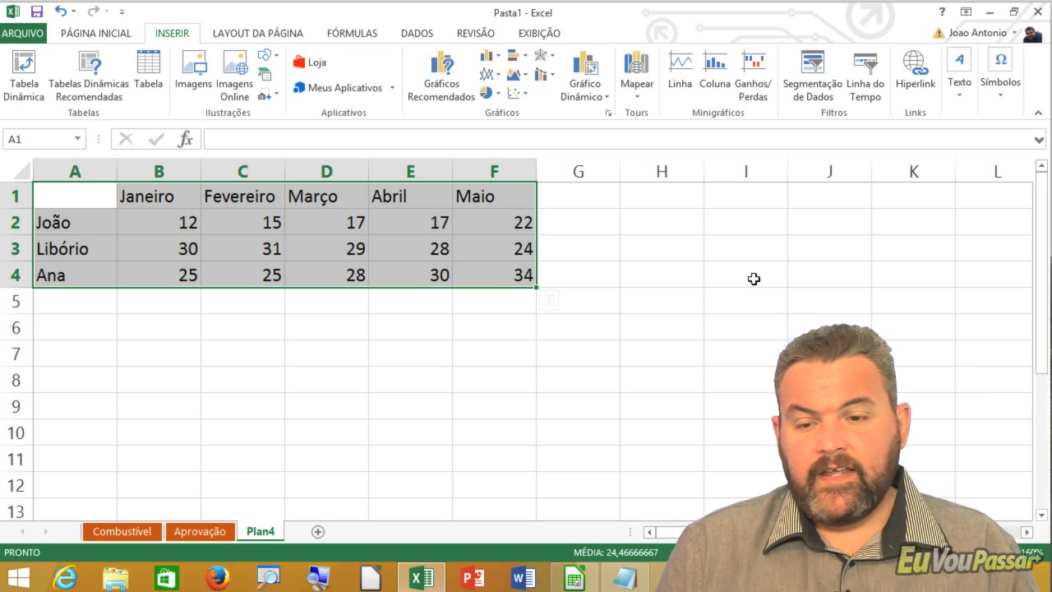
pyautogui.click(738, 276)
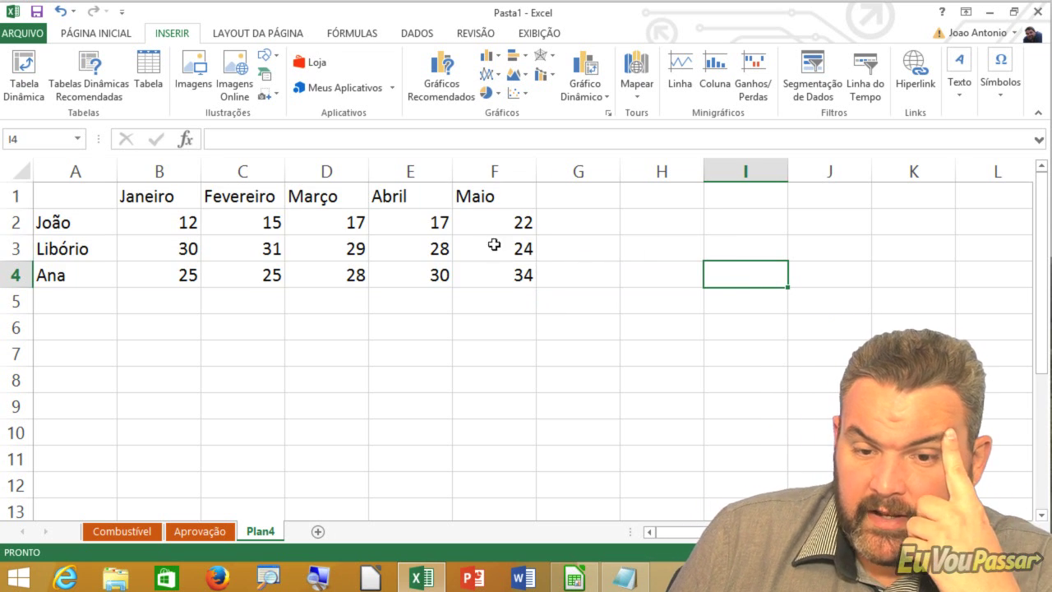
pyautogui.moveTo(45, 197); pyautogui.dragTo(517, 281)
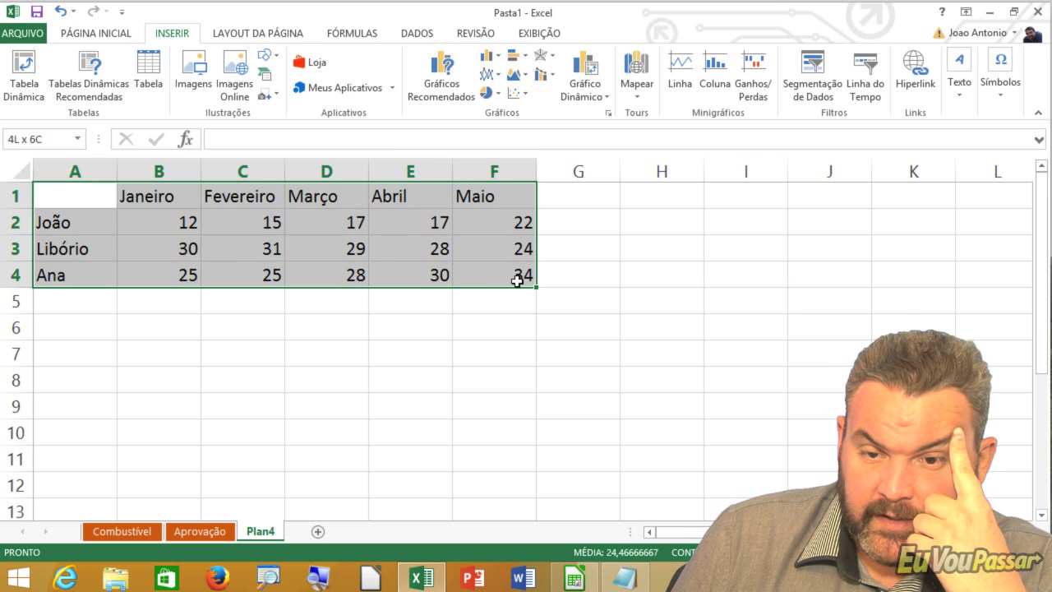
# - Insert a Linhas chart from Gráficos Recomendados
pyautogui.click(457, 84)
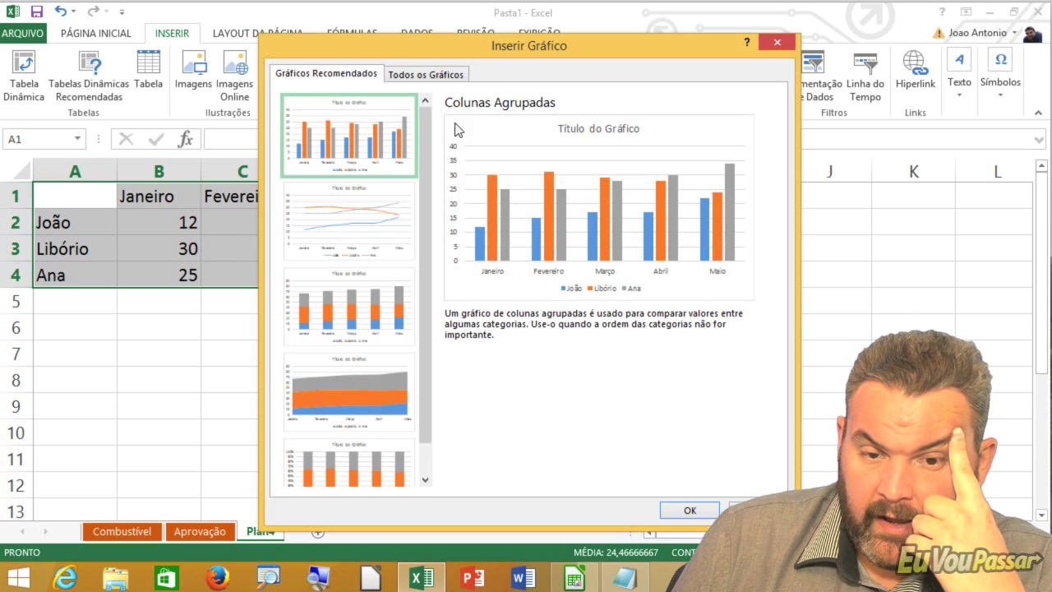
pyautogui.click(390, 225)
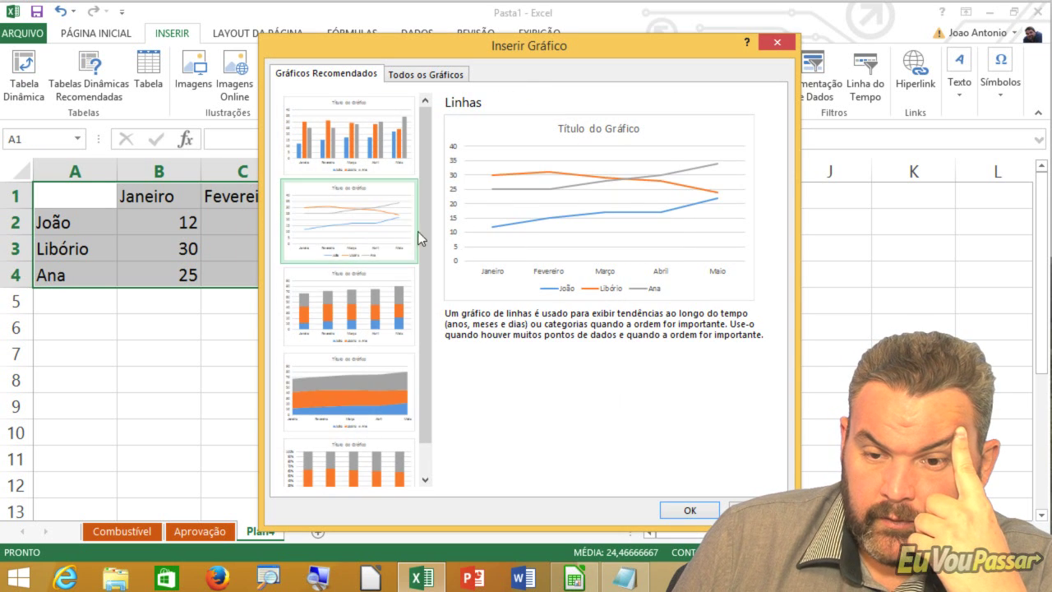
pyautogui.click(690, 509)
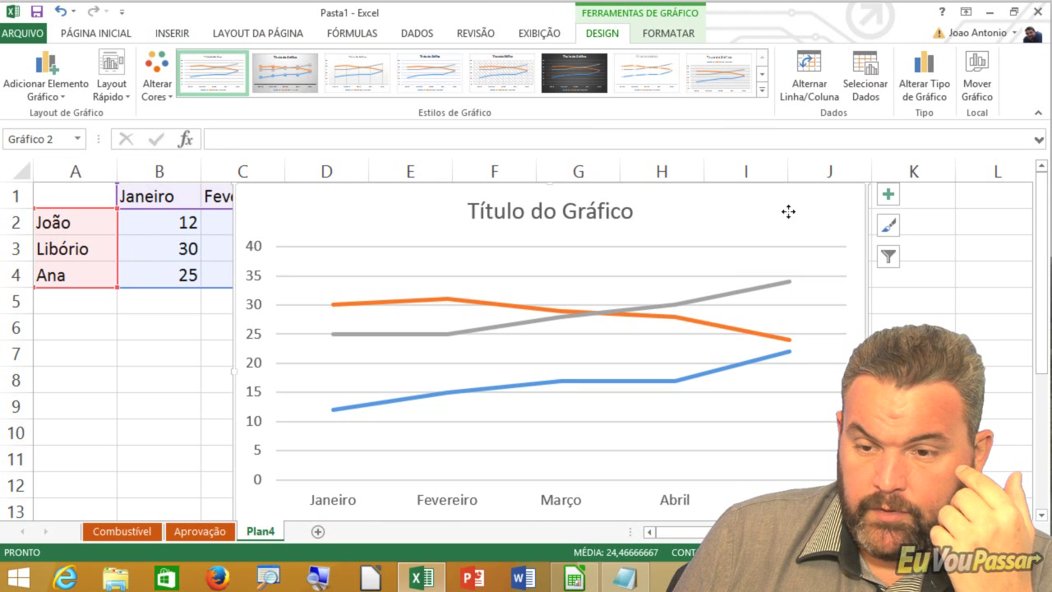
# - Shrink the line chart and position it beside the João, Libório and Ana names
pyautogui.moveTo(789, 206)
pyautogui.mouseDown()
pyautogui.moveTo(793, 283)
pyautogui.moveTo(674, 244)
pyautogui.mouseUp()
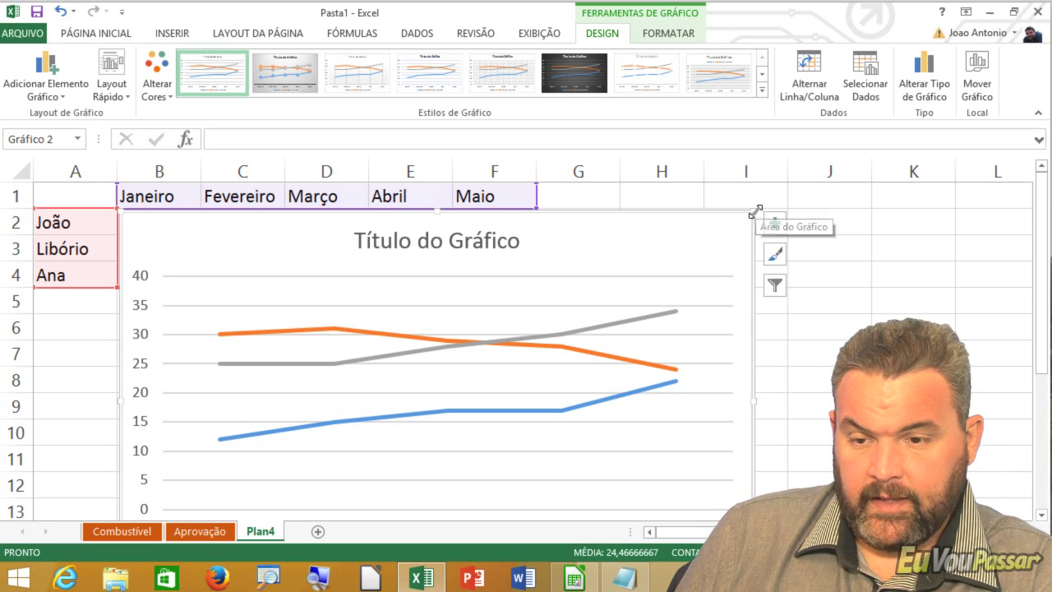
pyautogui.moveTo(754, 213); pyautogui.dragTo(625, 289)
pyautogui.moveTo(567, 319); pyautogui.dragTo(716, 240)
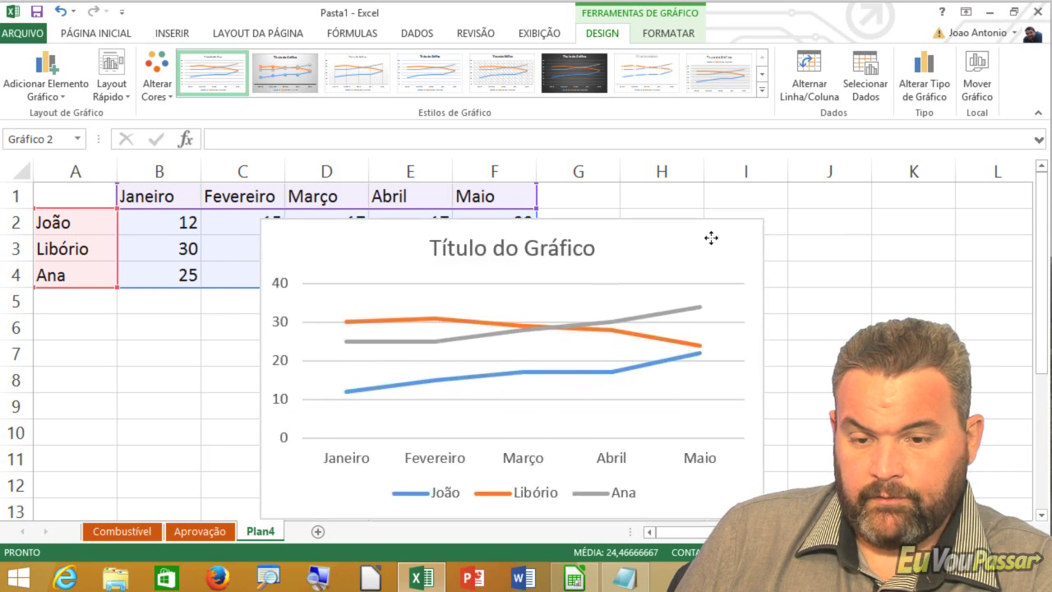
# - Replace the chart title Título do Gráfico with Testando
pyautogui.click(550, 251)
pyautogui.doubleClick(534, 243)
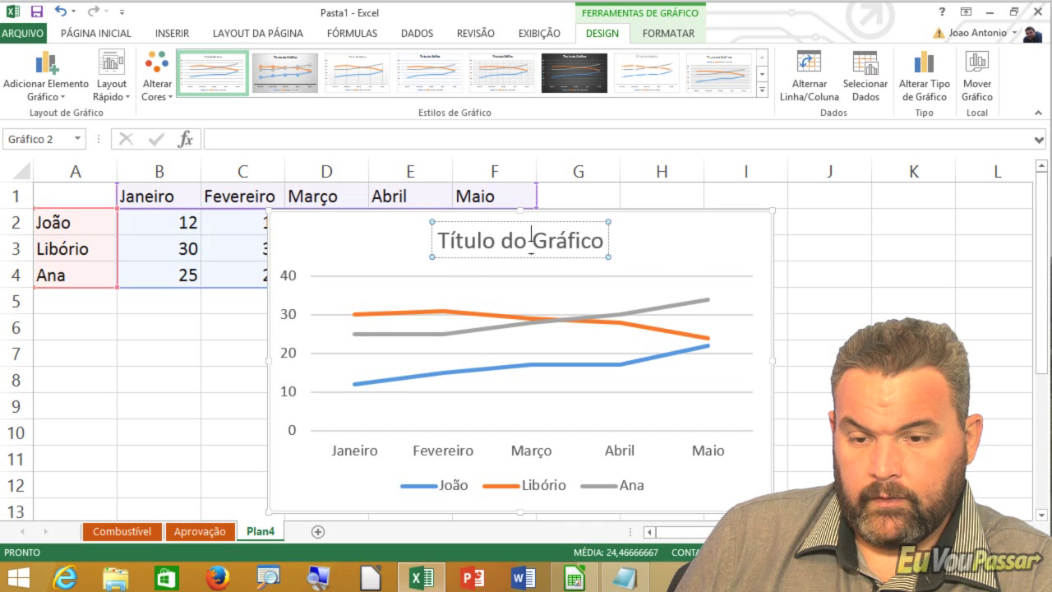
pyautogui.tripleClick(432, 239)
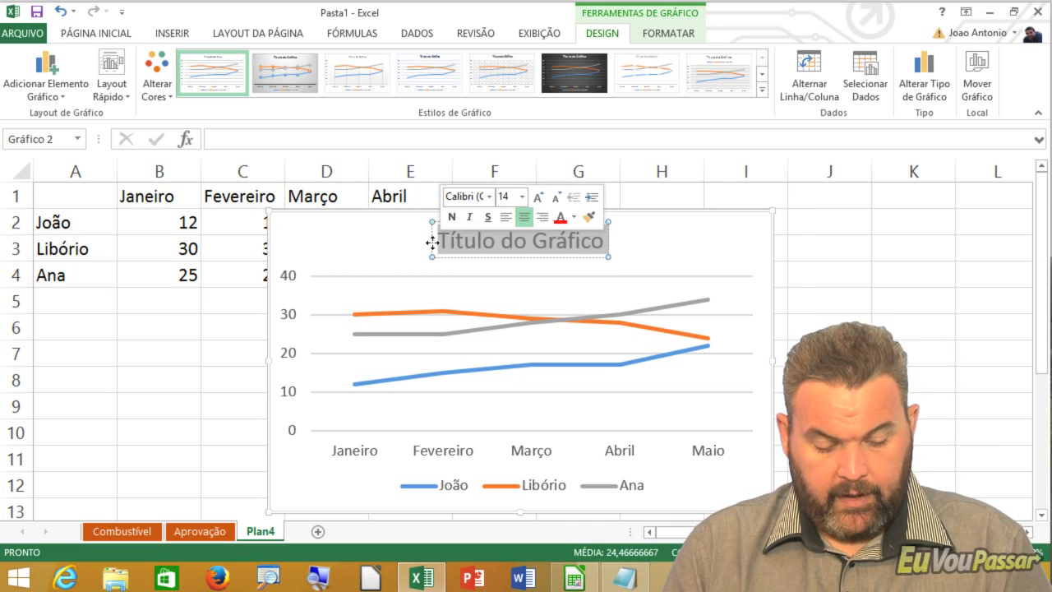
pyautogui.write('Testando')
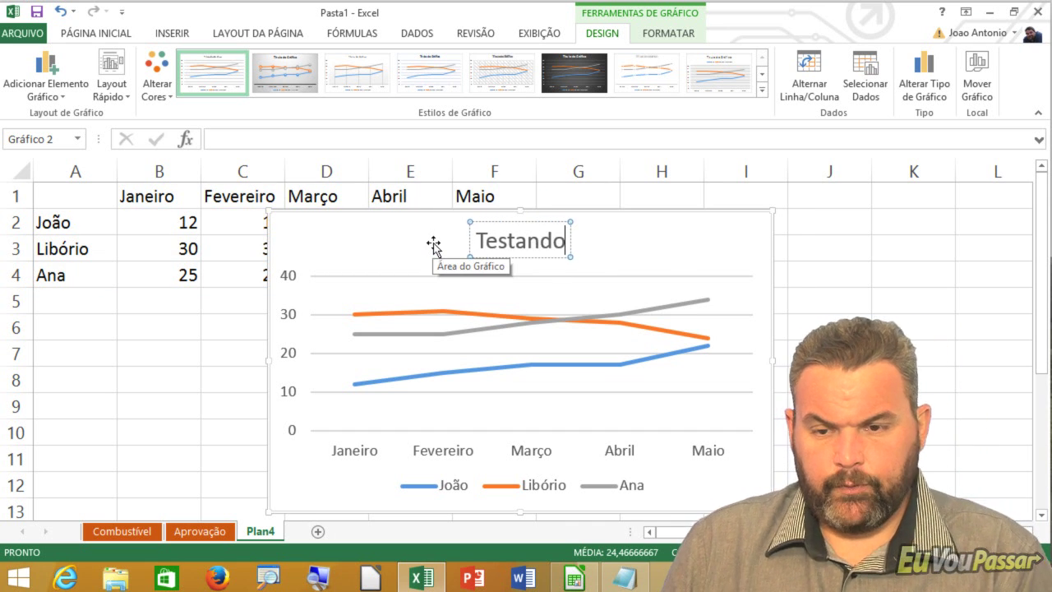
pyautogui.click(826, 235)
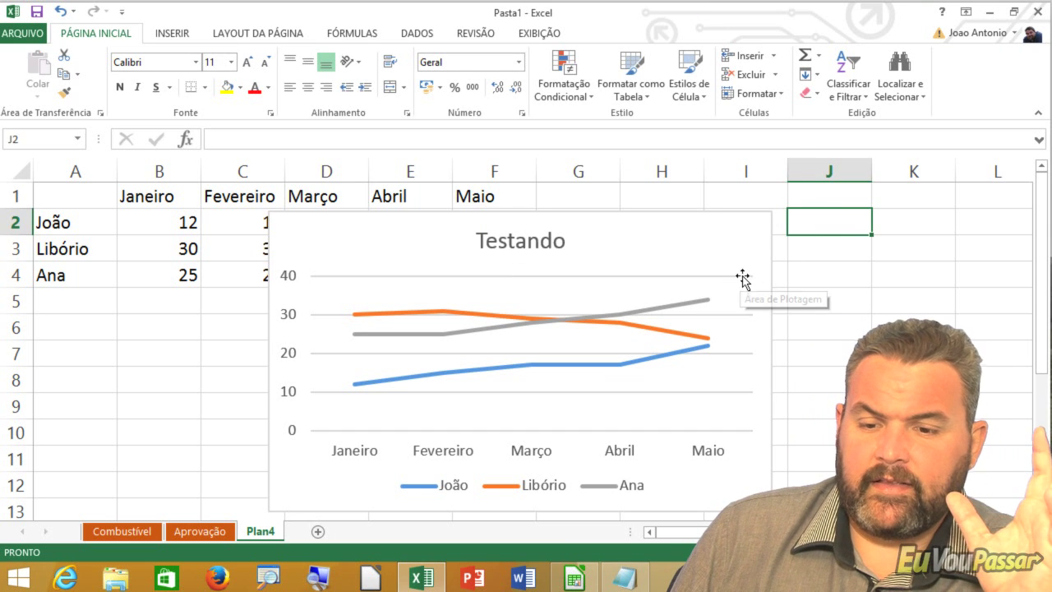
# - Set the Libório series fill to red
pyautogui.rightClick(631, 277)
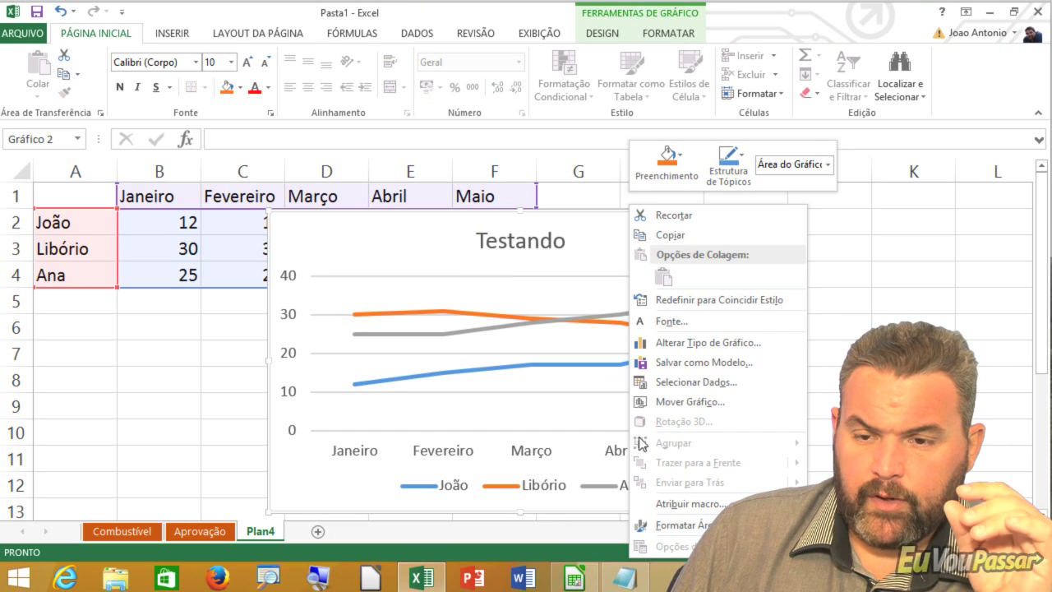
pyautogui.rightClick(393, 313)
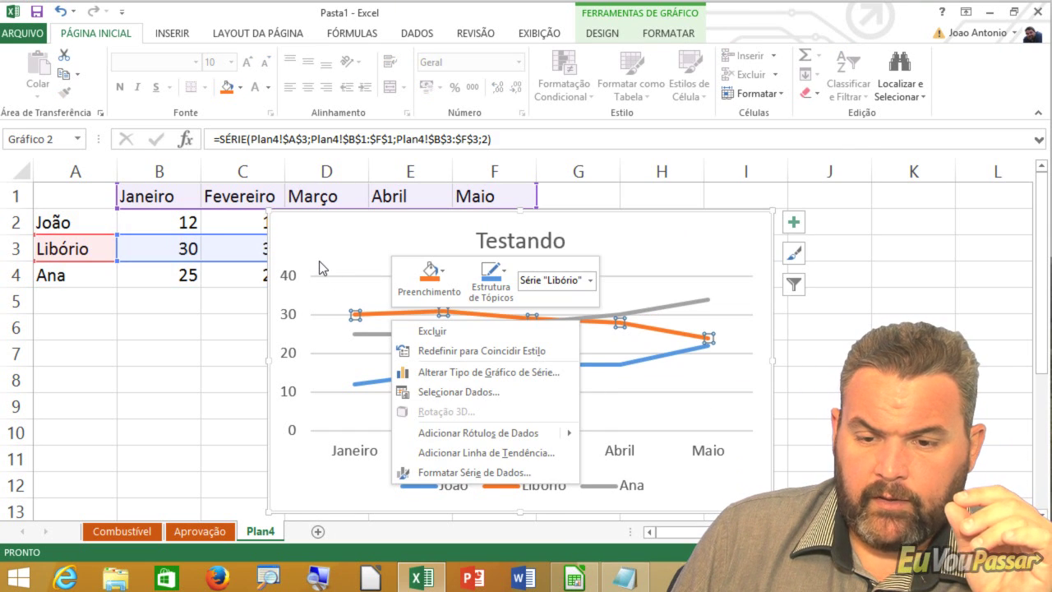
pyautogui.click(429, 283)
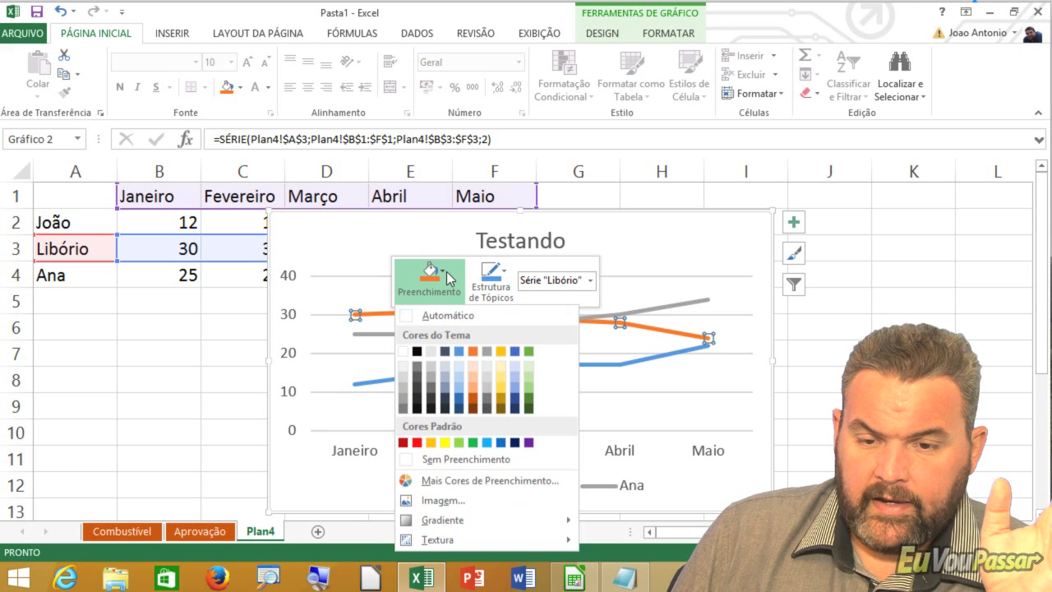
pyautogui.click(418, 443)
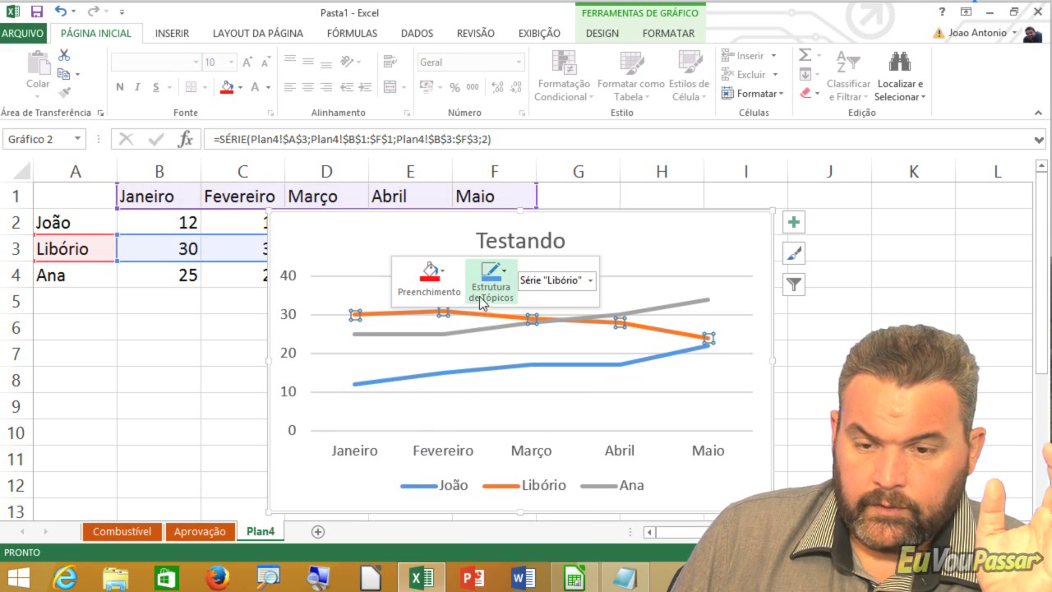
# - Open Formatar Ponto de Dados for Libório's Fevereiro point, then bring up the Libório series options
pyautogui.click(420, 316)
pyautogui.rightClick(411, 317)
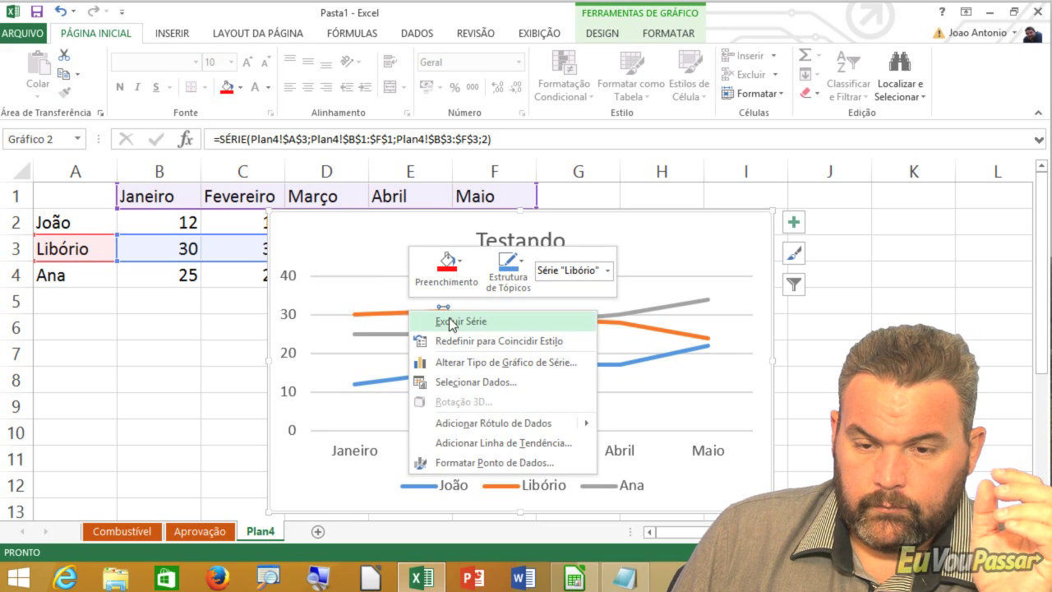
pyautogui.click(498, 458)
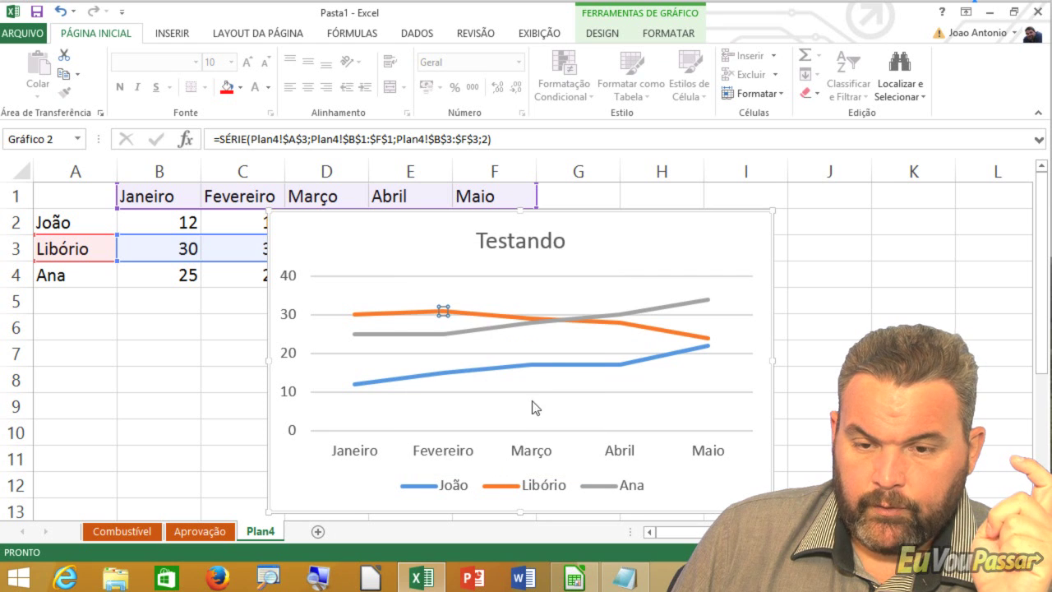
pyautogui.click(504, 490)
pyautogui.rightClick(504, 491)
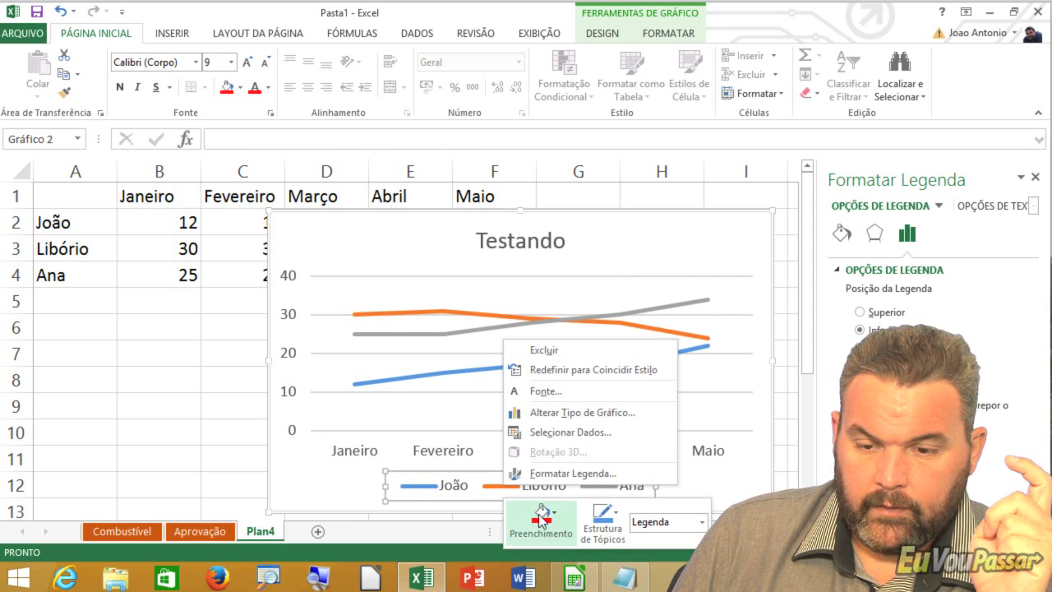
pyautogui.press('Escape')
pyautogui.click(453, 311)
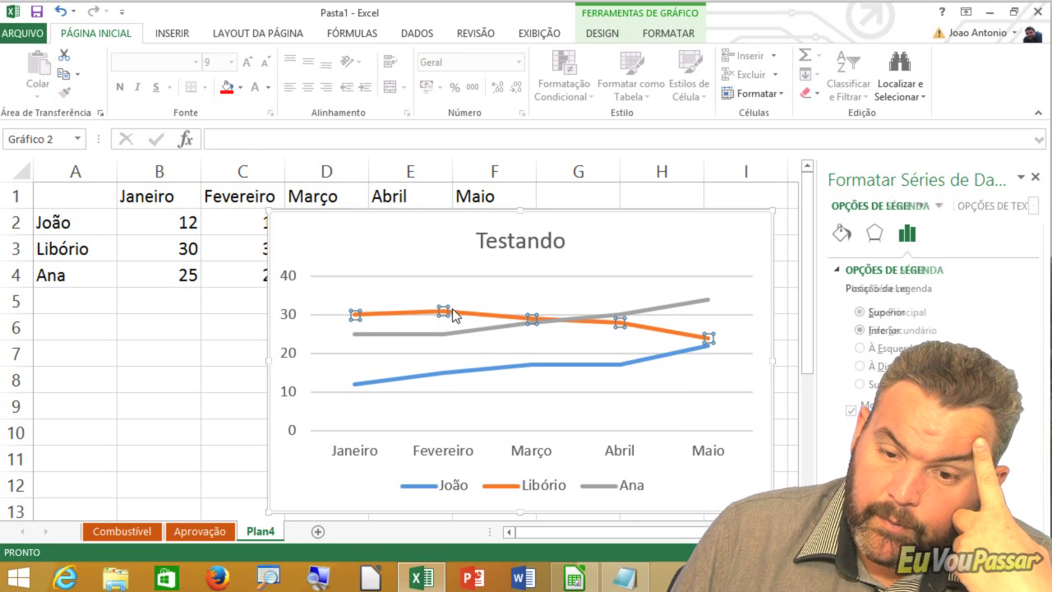
pyautogui.rightClick(403, 314)
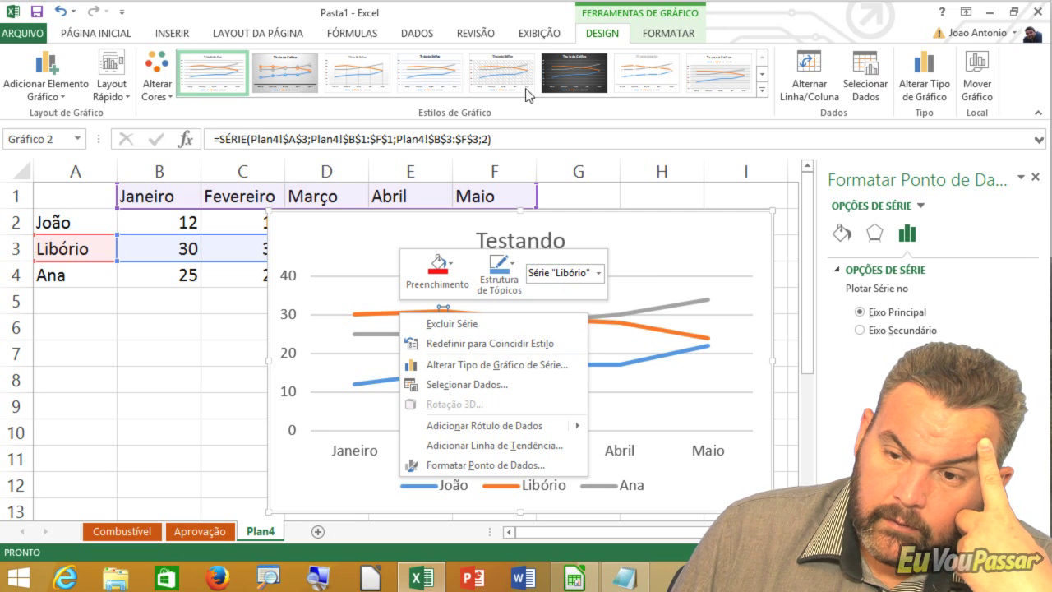
# - Apply the first chart style and an orange, yellow and green colour set
pyautogui.click(481, 96)
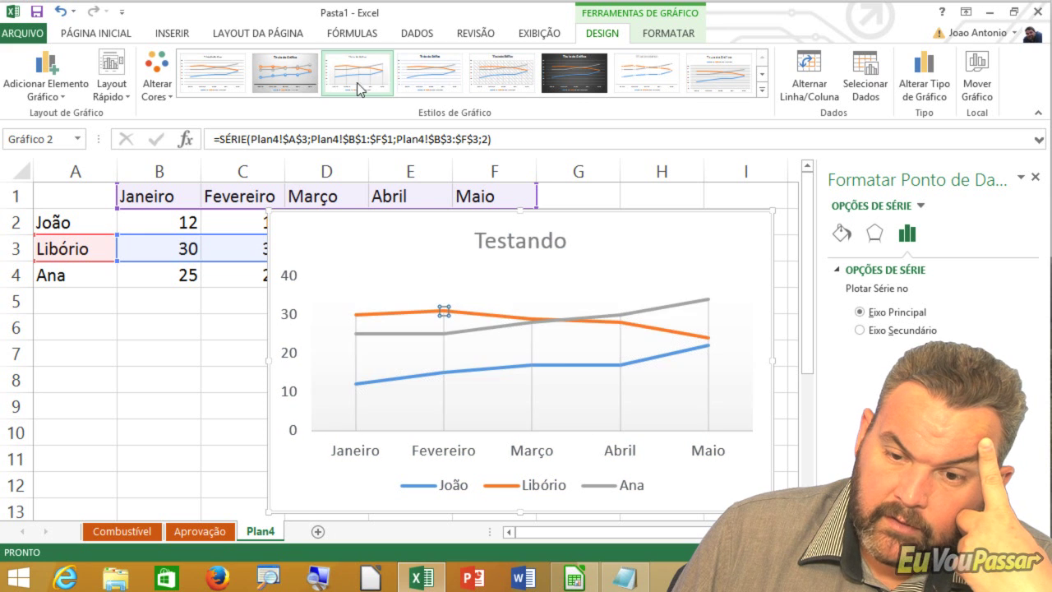
pyautogui.click(275, 79)
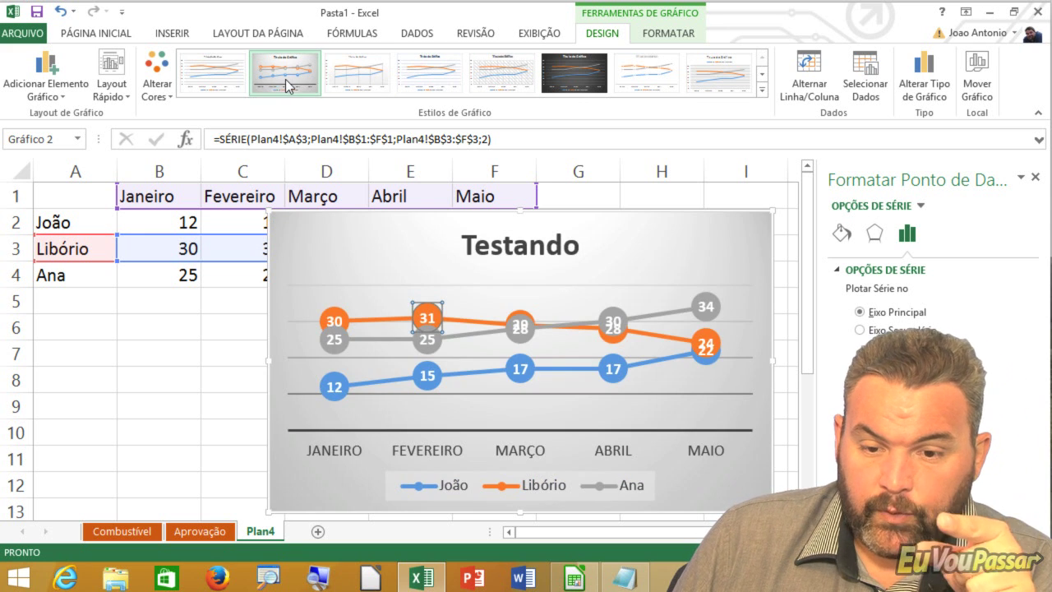
pyautogui.click(218, 79)
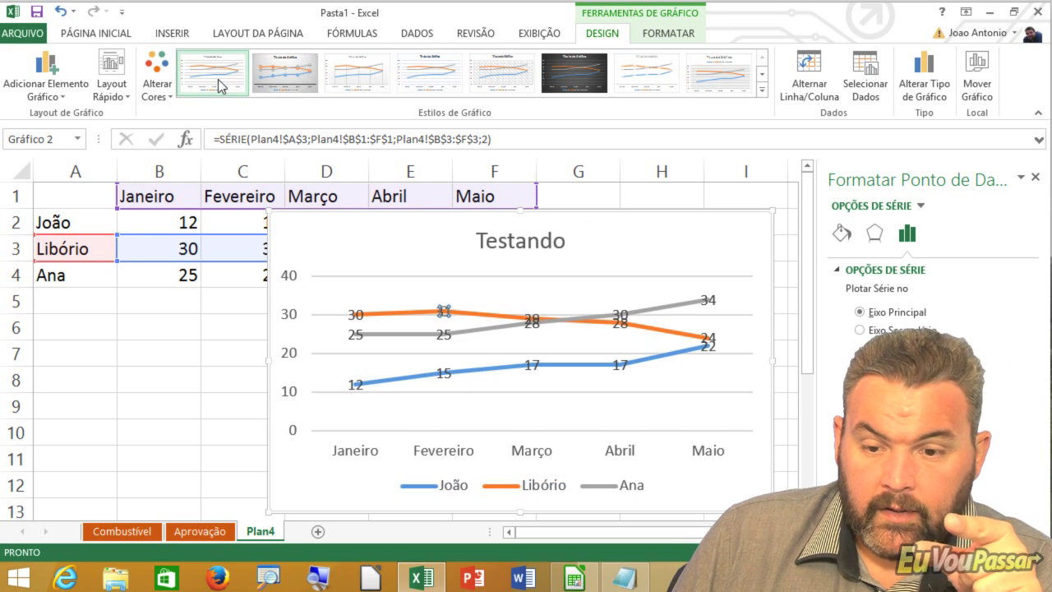
pyautogui.click(158, 86)
pyautogui.click(224, 189)
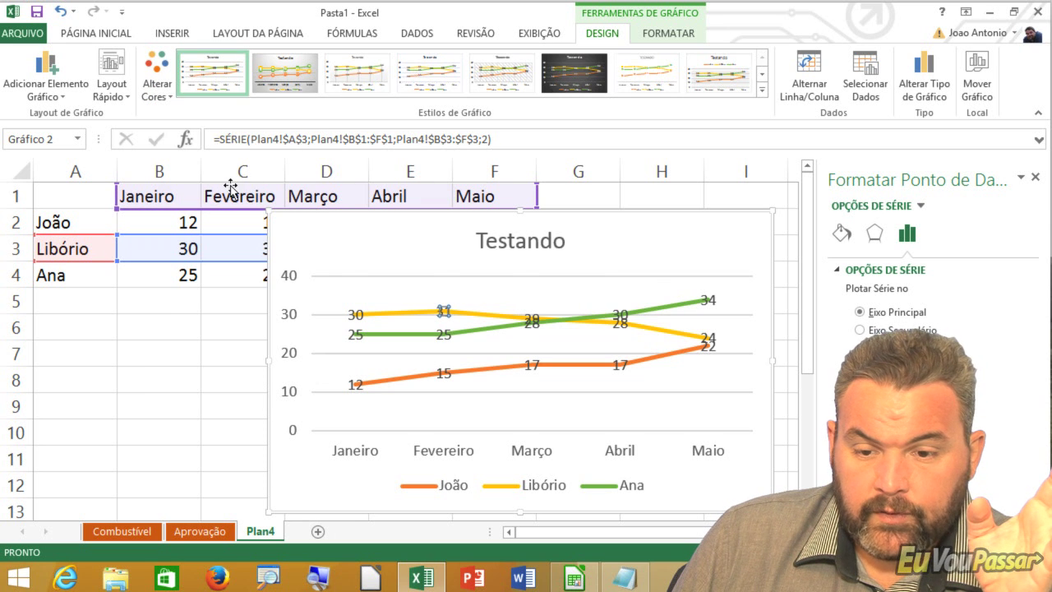
# - Delete the Testando chart from Plan4 and select cell G3
pyautogui.click(751, 213)
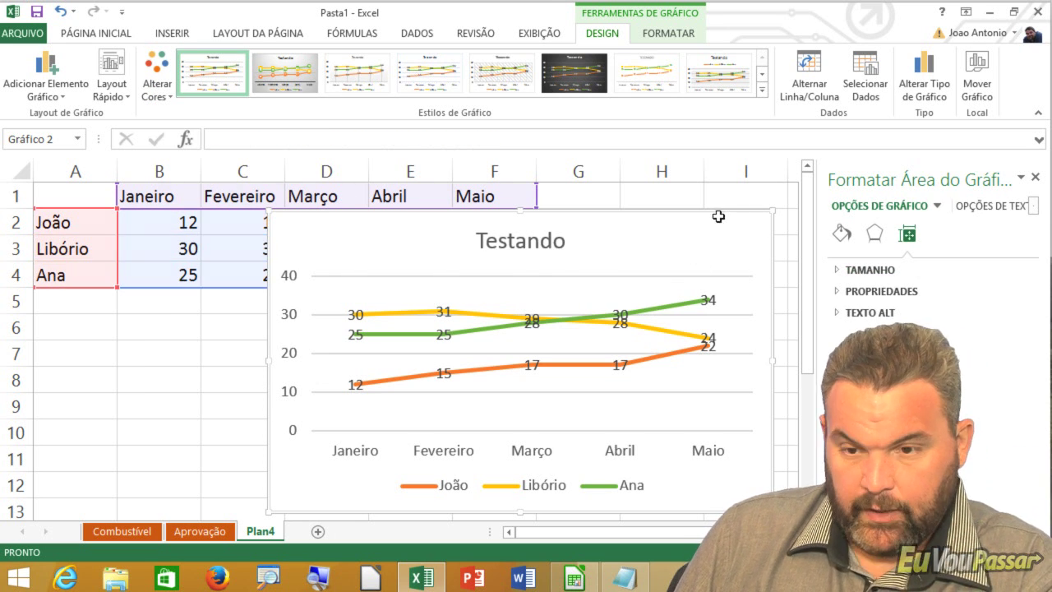
pyautogui.press('Delete')
pyautogui.click(693, 194)
pyautogui.click(583, 249)
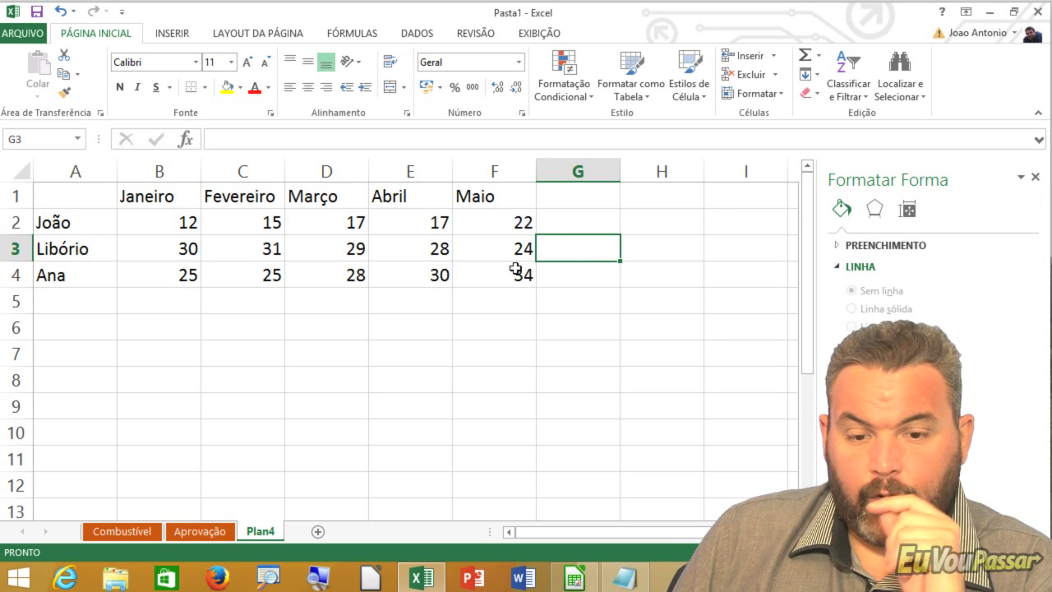
# - Close the shape formatting pane and select the Janeiro values B2:B4
pyautogui.click(1038, 178)
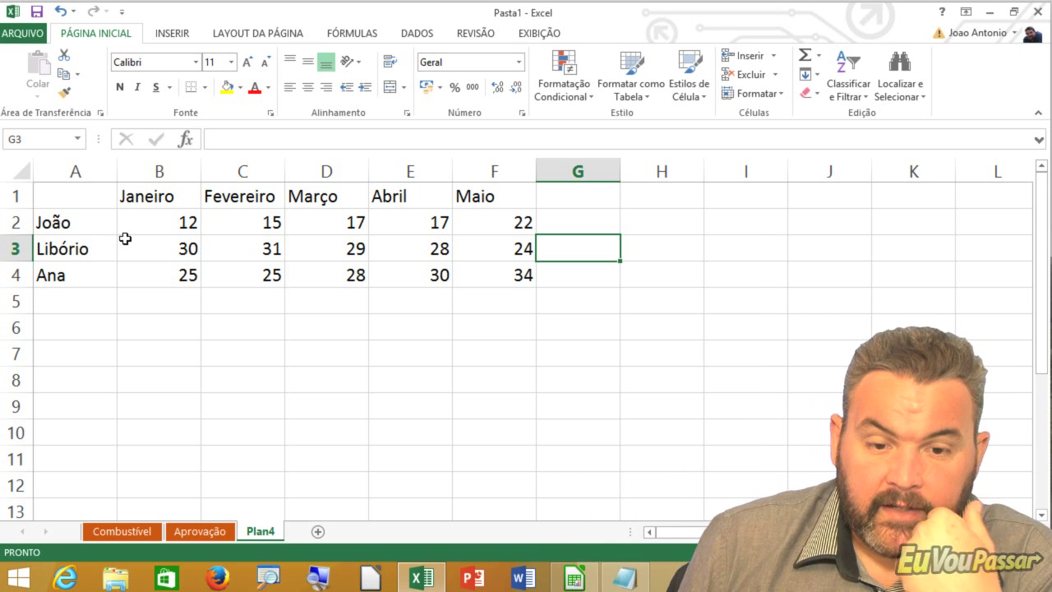
pyautogui.moveTo(91, 203); pyautogui.dragTo(138, 266)
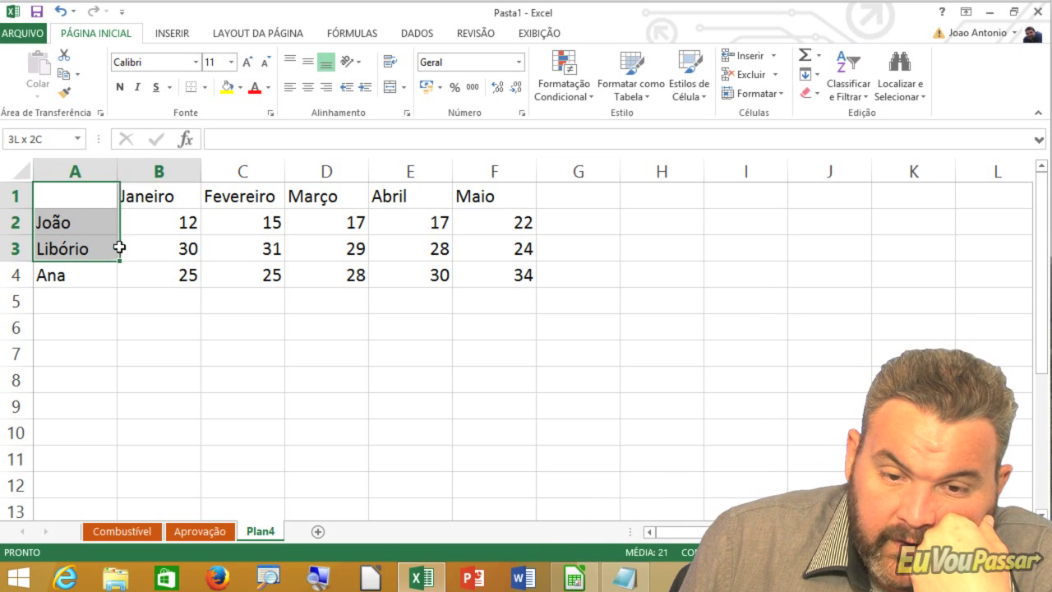
pyautogui.click(164, 304)
pyautogui.moveTo(175, 214); pyautogui.dragTo(172, 272)
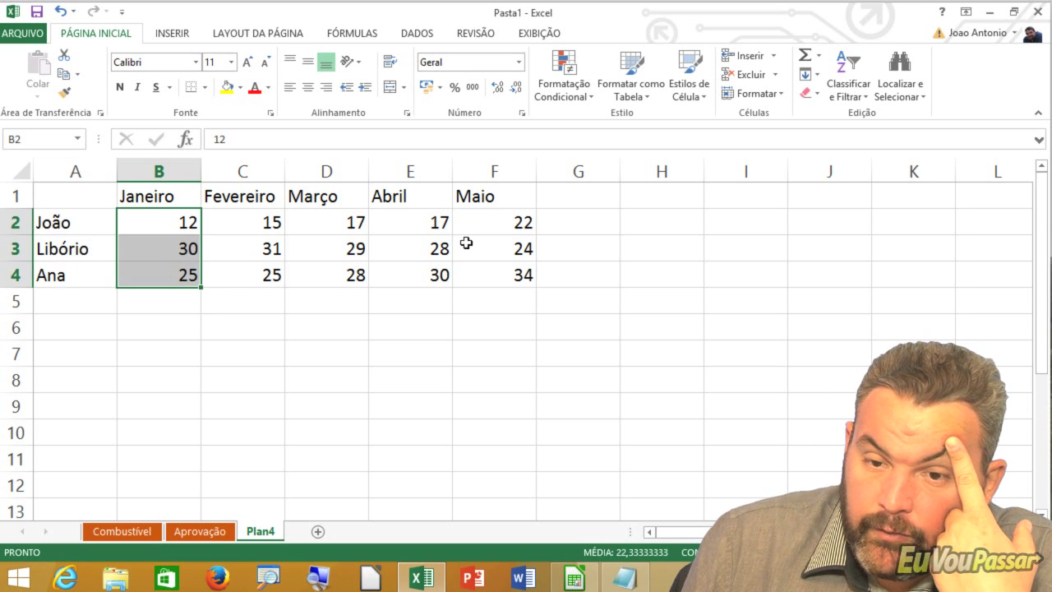
# - Insert a column sparkline of B2:B4 at $C$6 and make row 6 taller
pyautogui.click(188, 36)
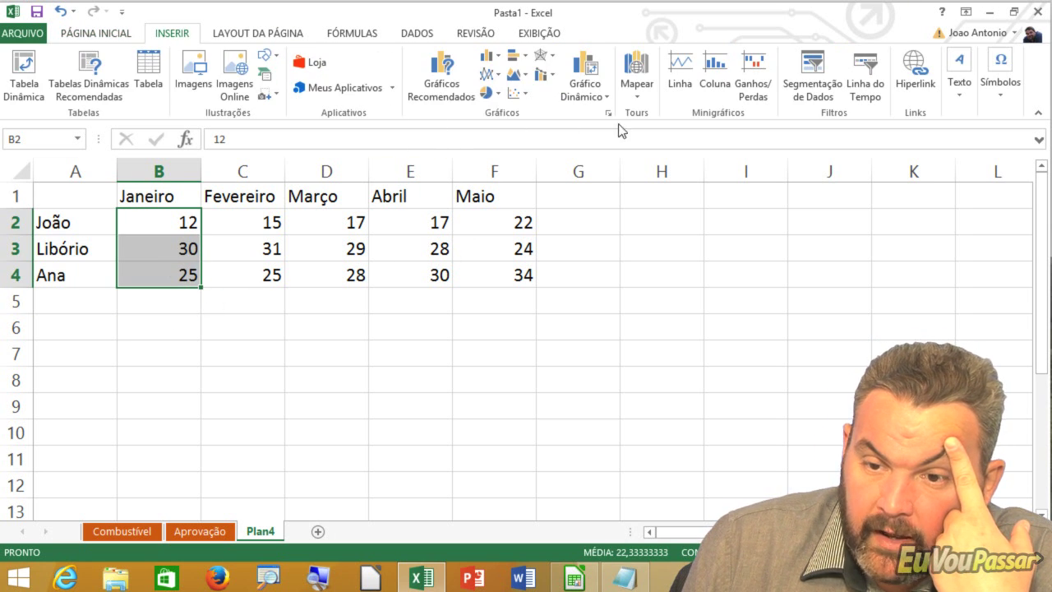
pyautogui.click(713, 87)
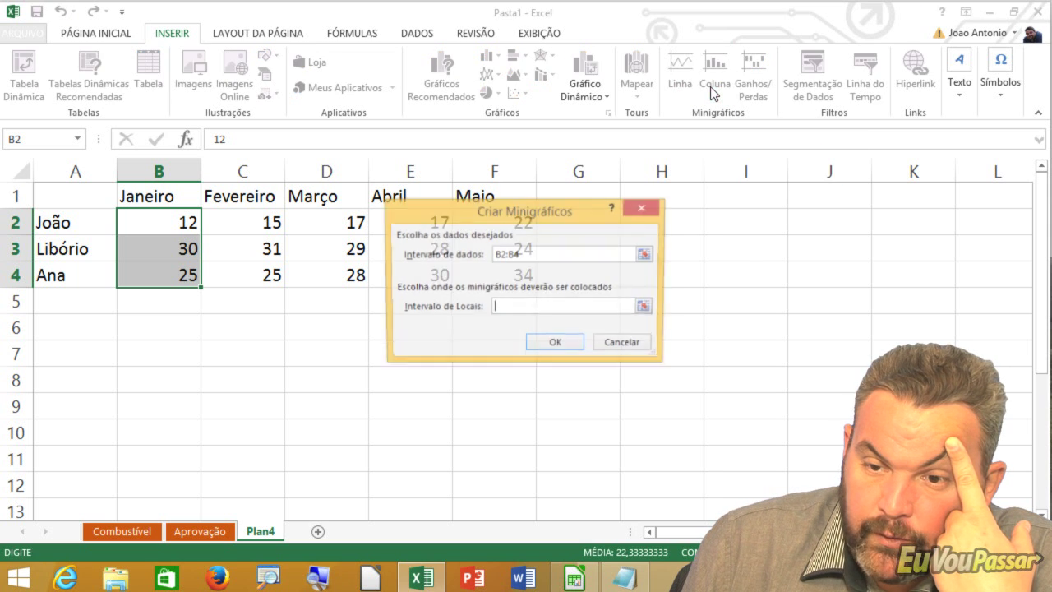
pyautogui.click(647, 307)
pyautogui.click(256, 335)
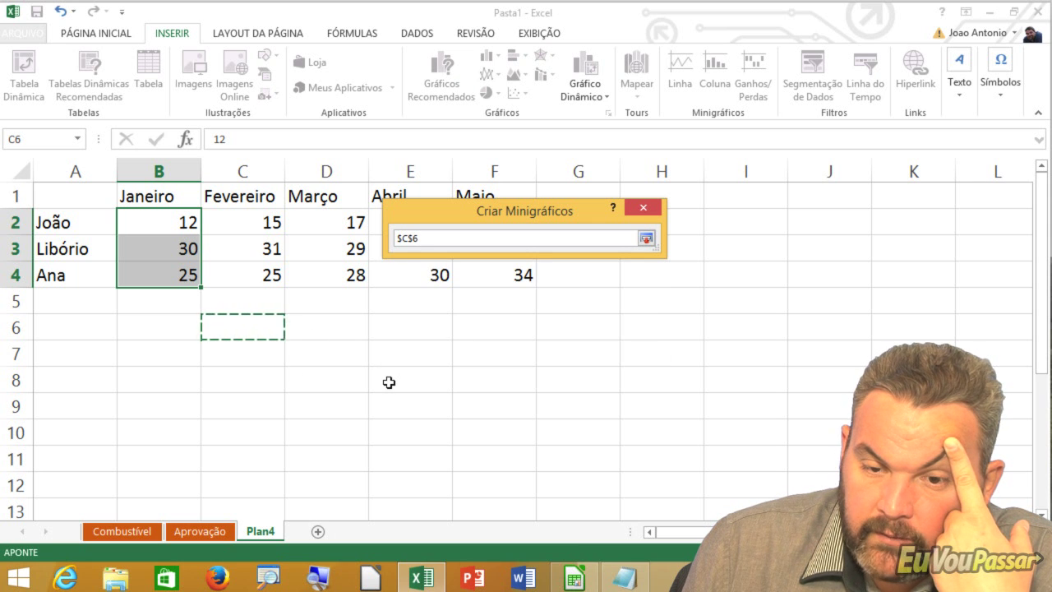
pyautogui.click(647, 239)
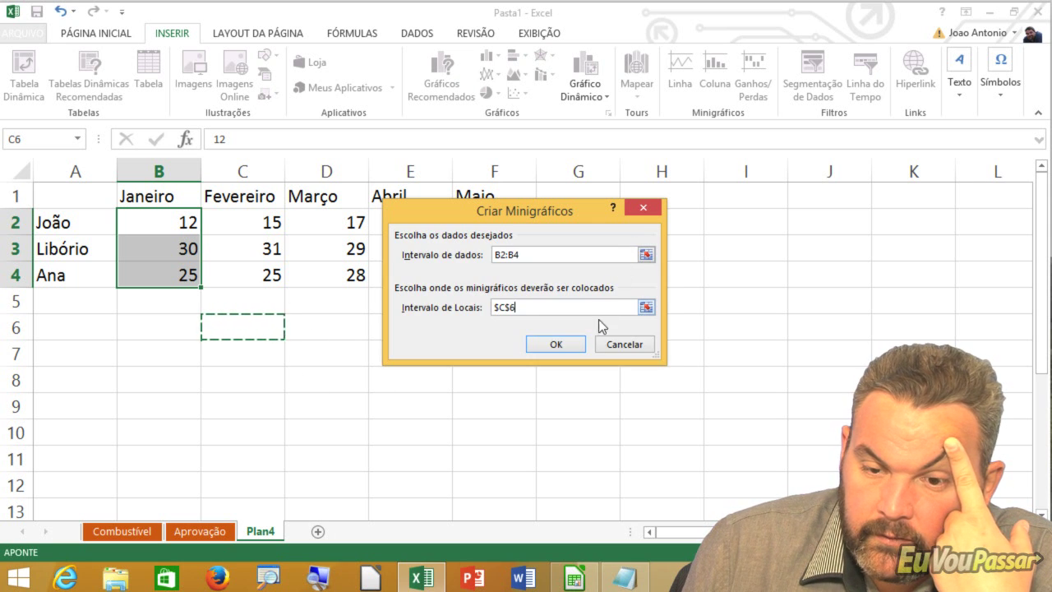
pyautogui.click(556, 345)
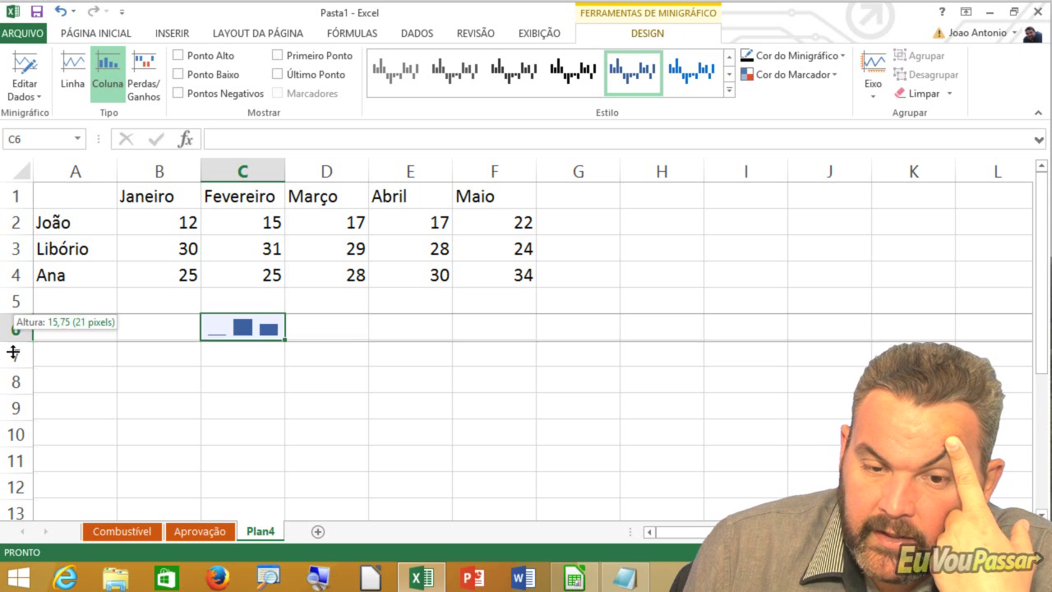
pyautogui.moveTo(14, 340); pyautogui.dragTo(13, 382)
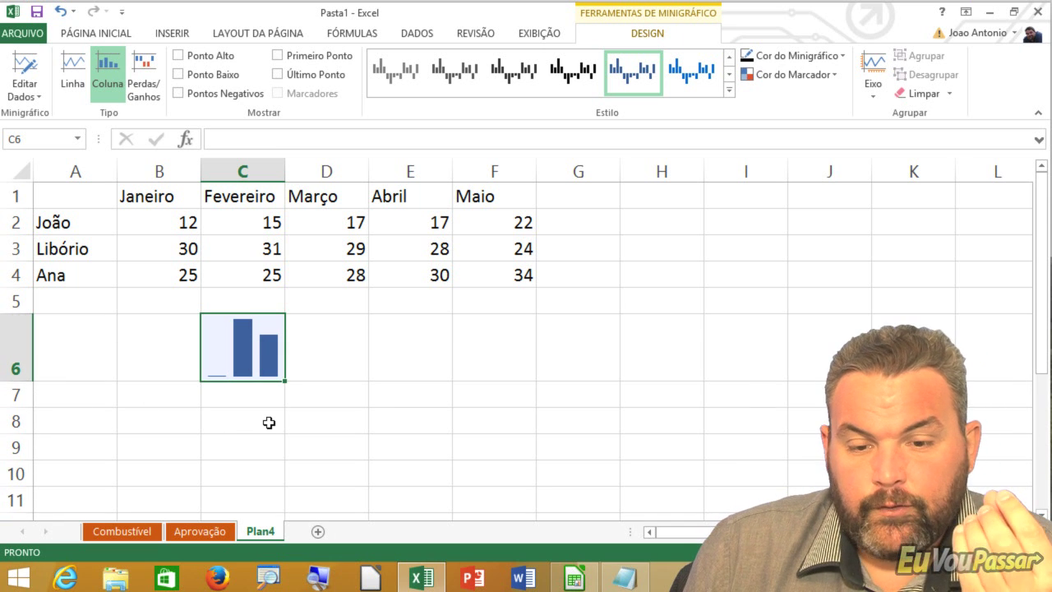
pyautogui.moveTo(169, 226); pyautogui.dragTo(167, 271)
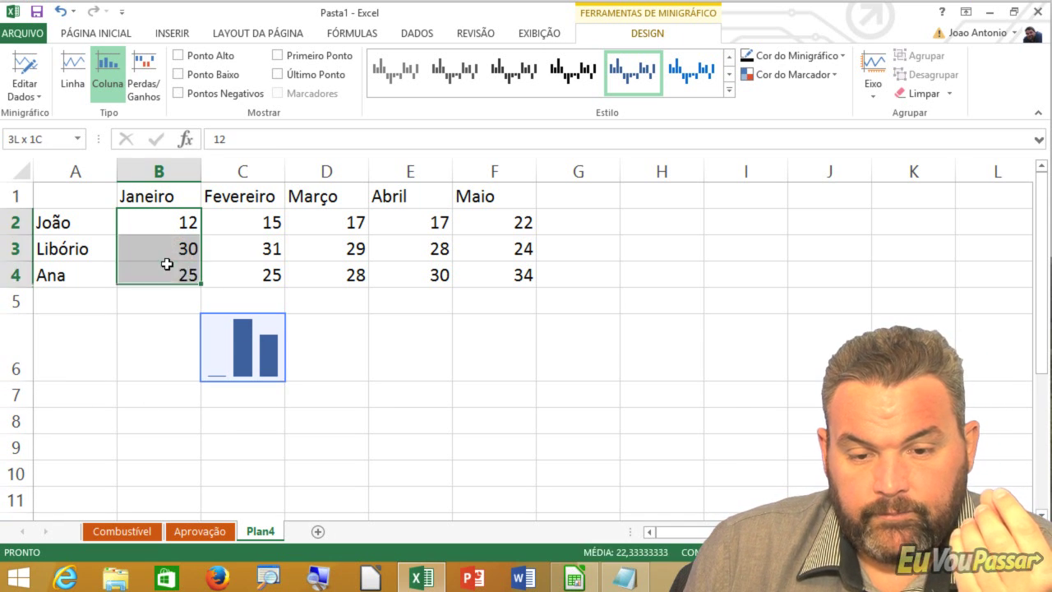
pyautogui.click(240, 356)
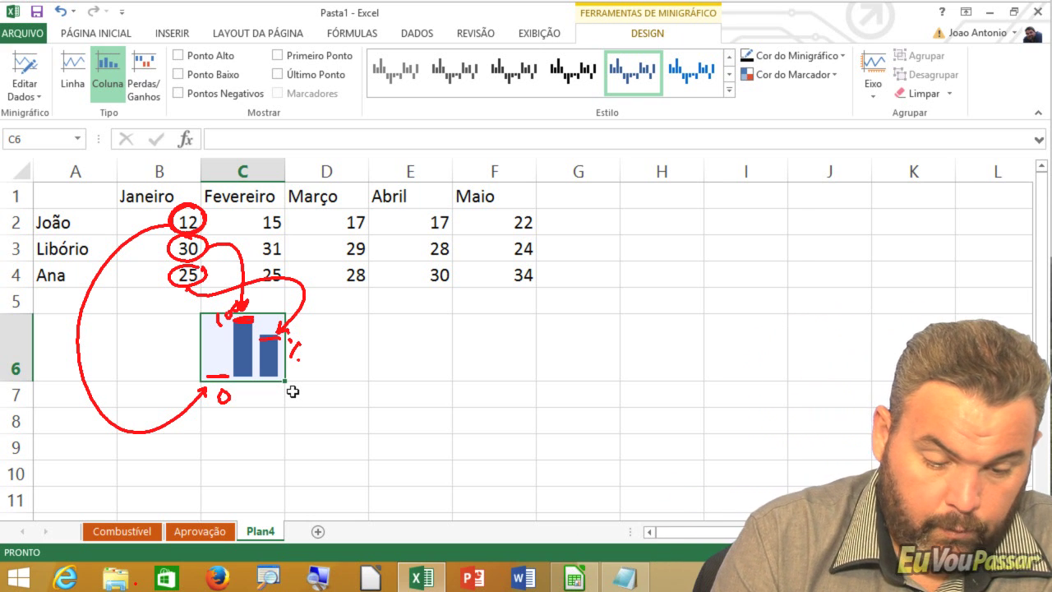
pyautogui.press('Escape')
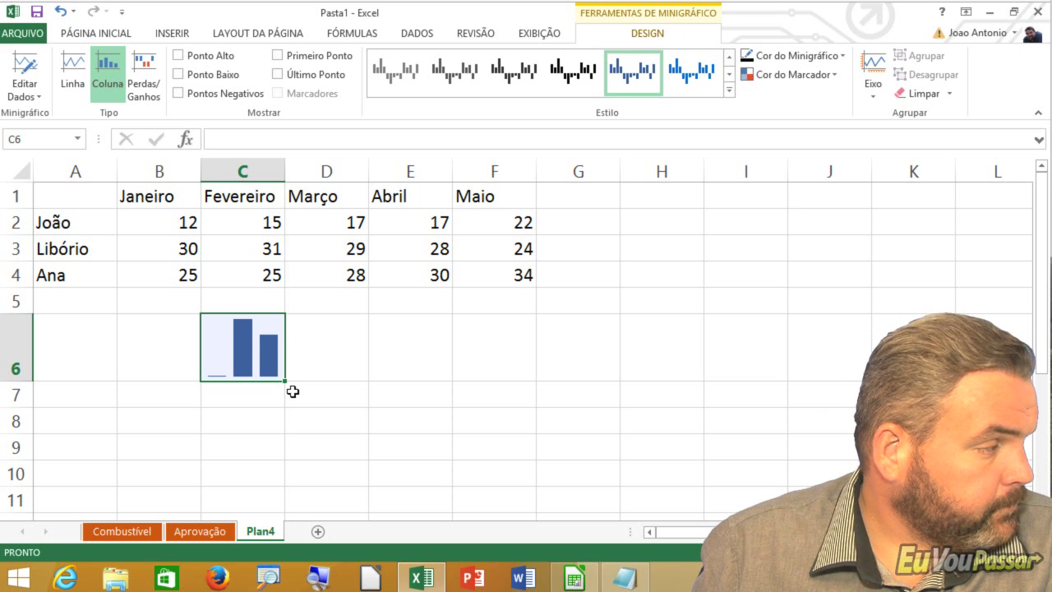
pyautogui.click(167, 251)
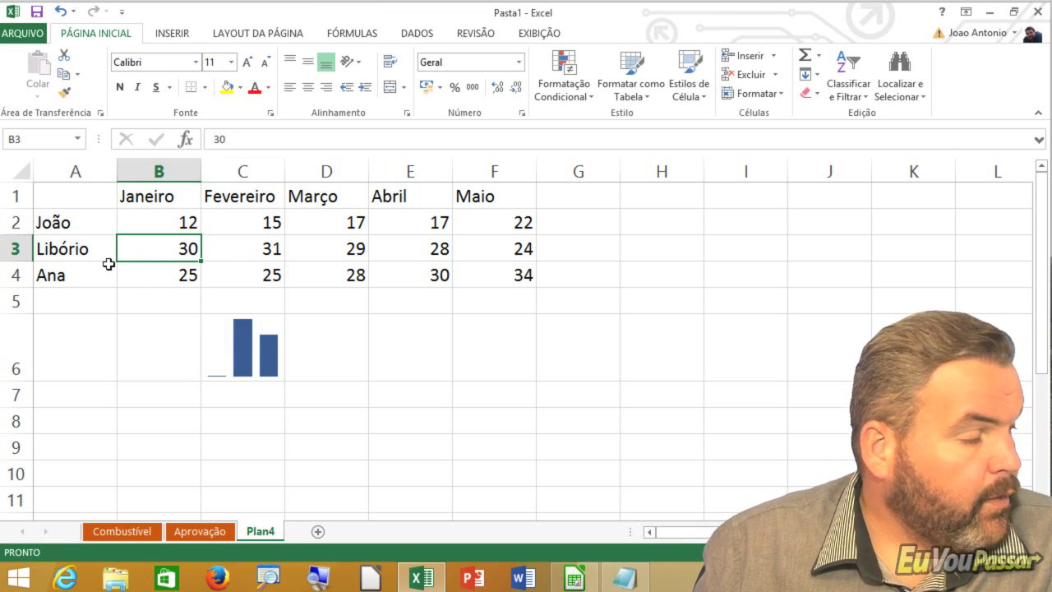
# - Enter 8 as Libório's Janeiro value in B3 and give the C6 sparkline a green style
pyautogui.write('8')
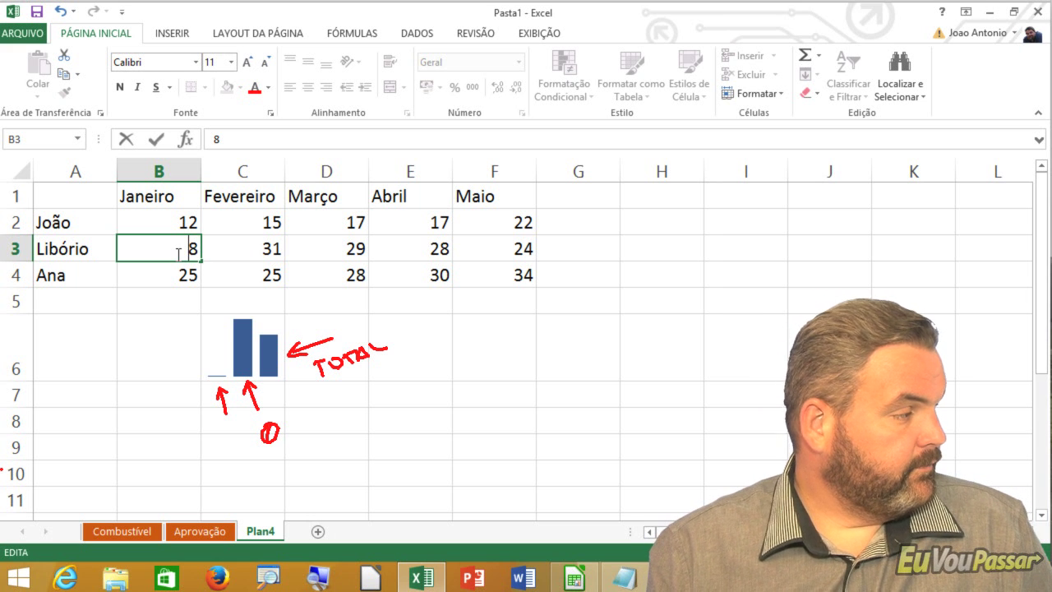
pyautogui.press('Return')
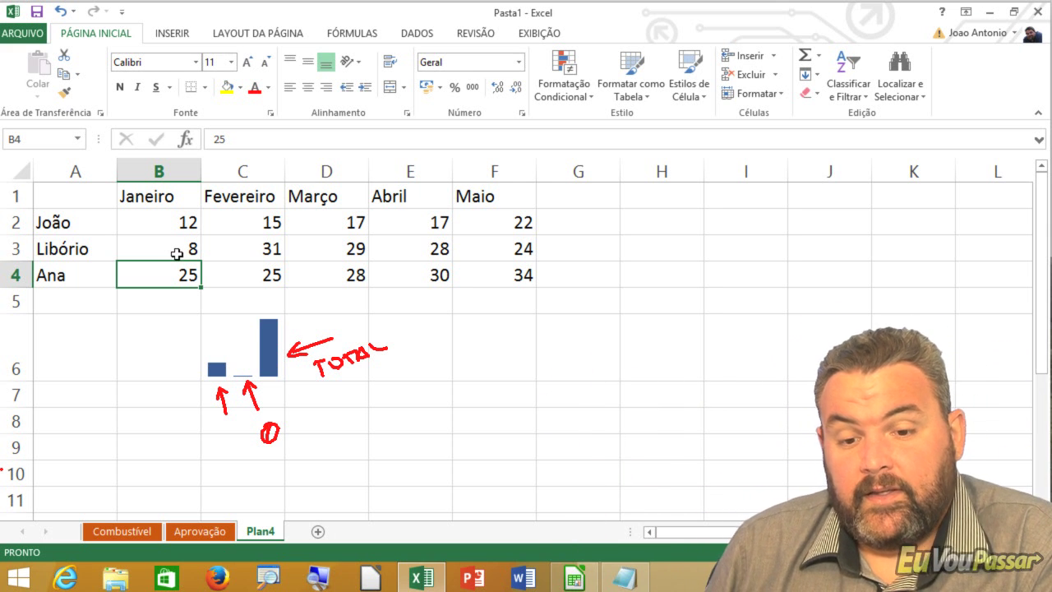
pyautogui.click(254, 327)
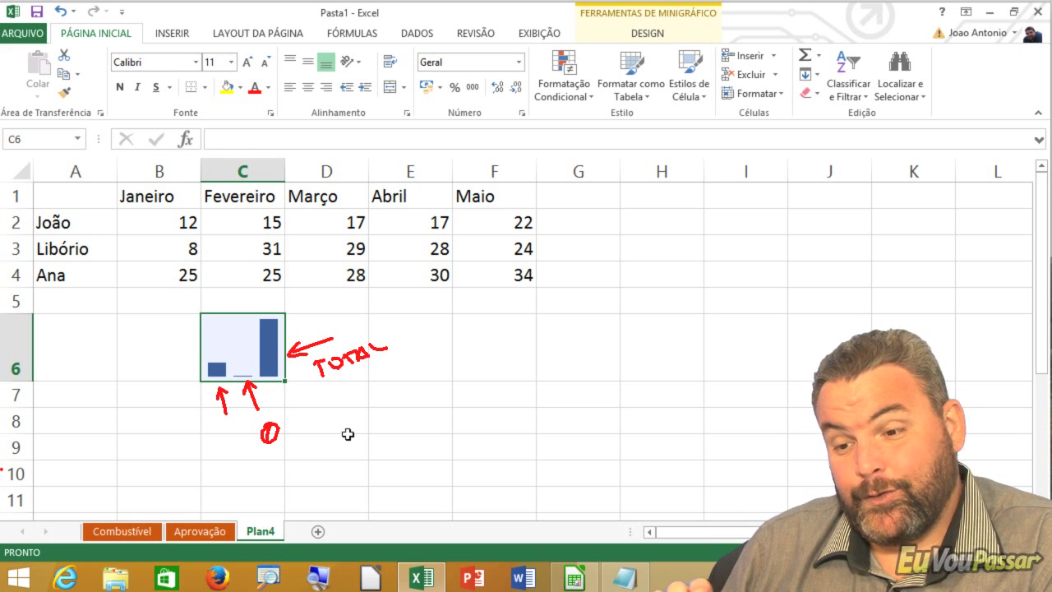
pyautogui.click(674, 28)
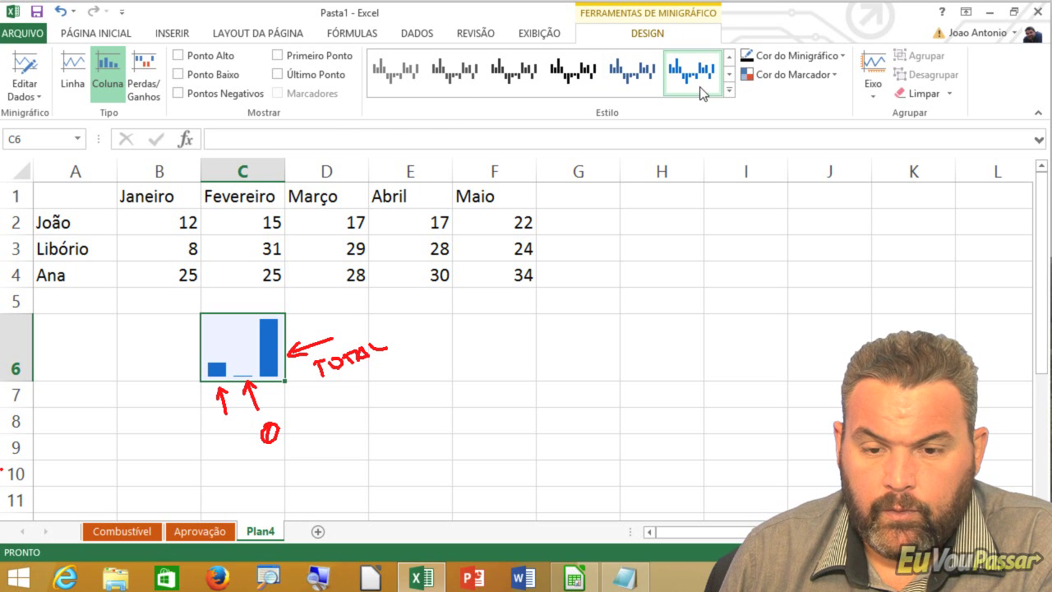
pyautogui.click(727, 77)
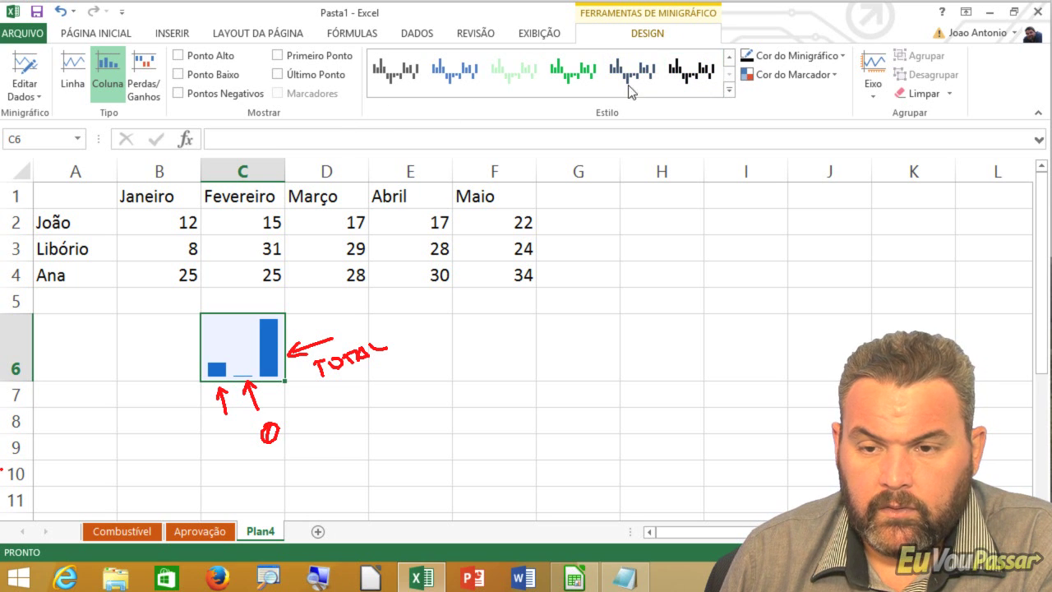
pyautogui.click(578, 88)
pyautogui.click(564, 392)
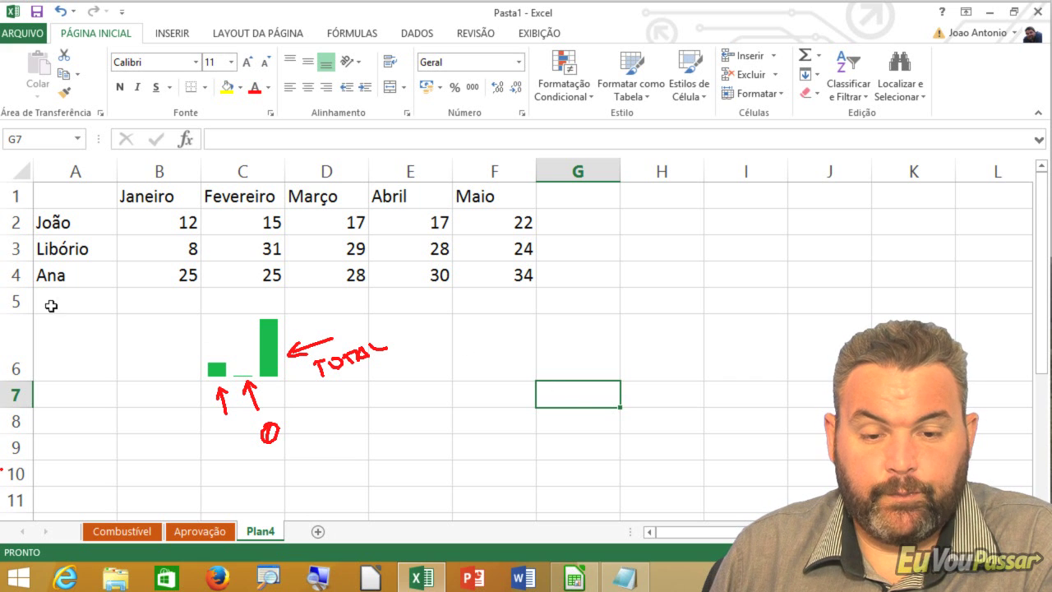
# - Delete rows 5 through 8, removing the green C6 sparkline
pyautogui.moveTo(23, 301); pyautogui.dragTo(19, 418)
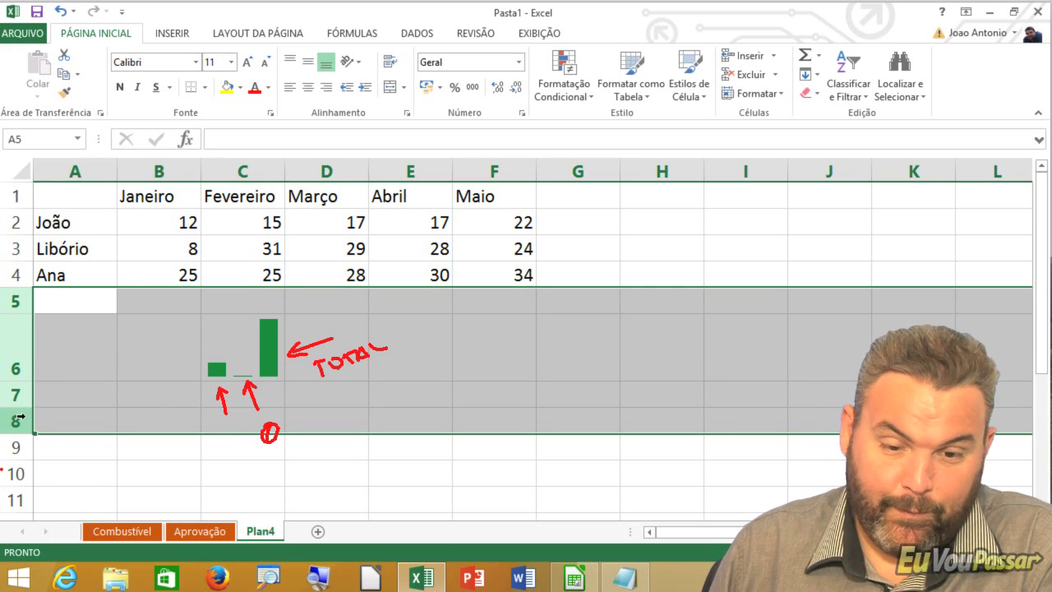
pyautogui.rightClick(25, 419)
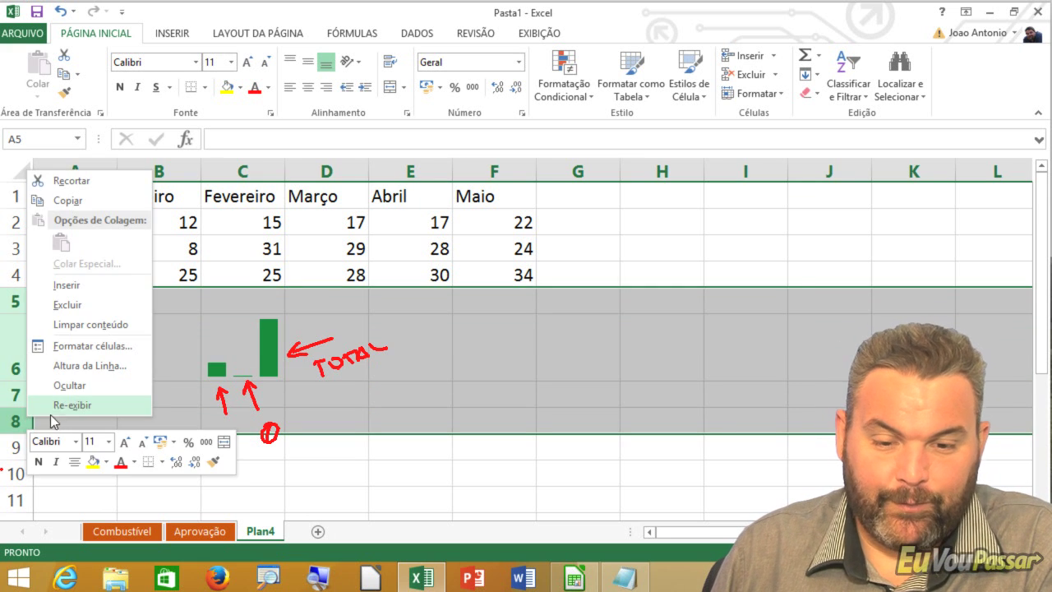
pyautogui.click(72, 304)
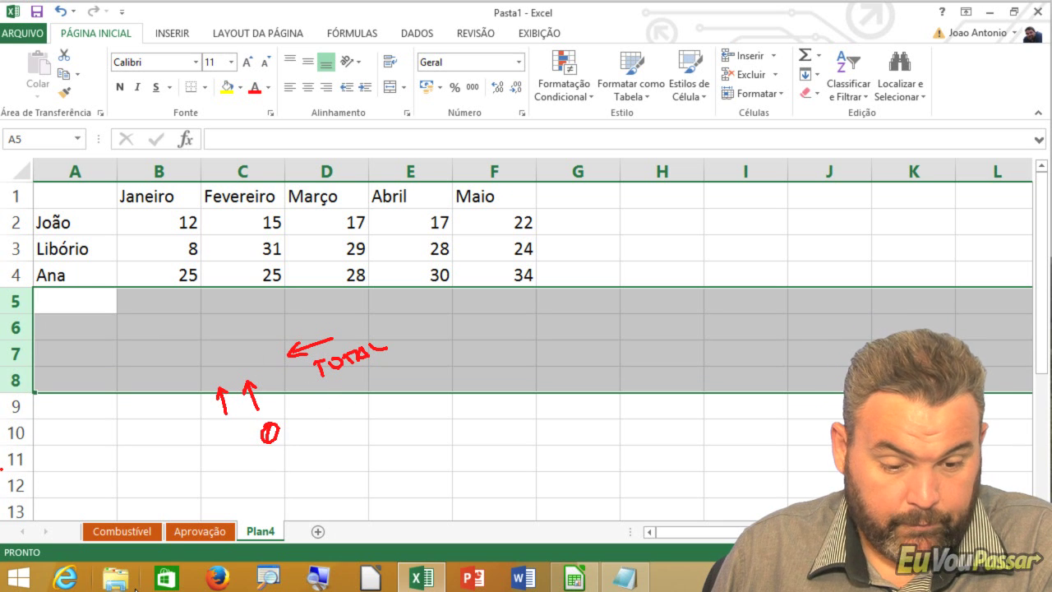
pyautogui.press('Escape')
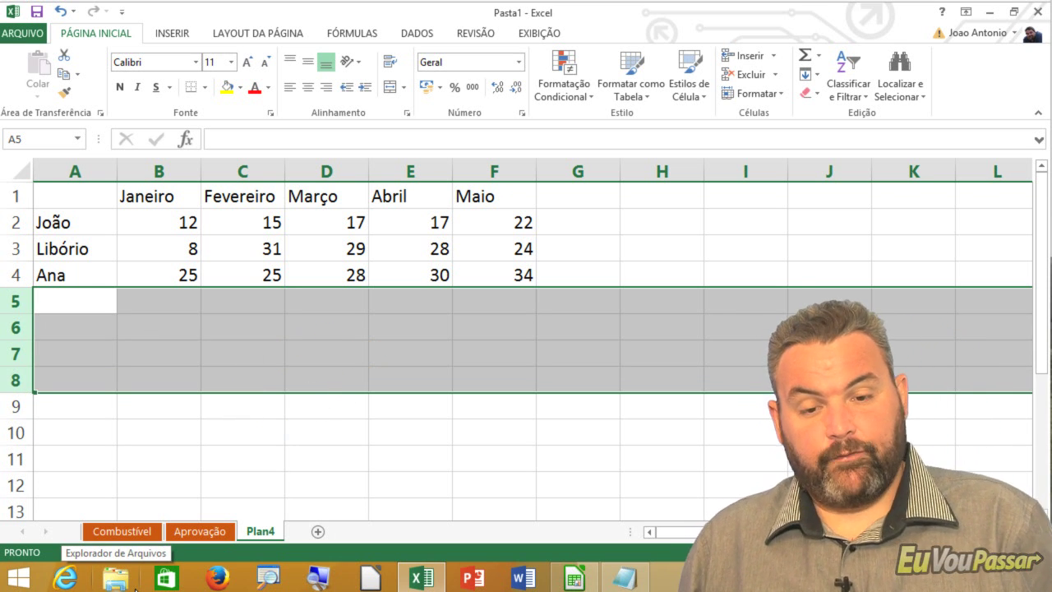
pyautogui.click(645, 199)
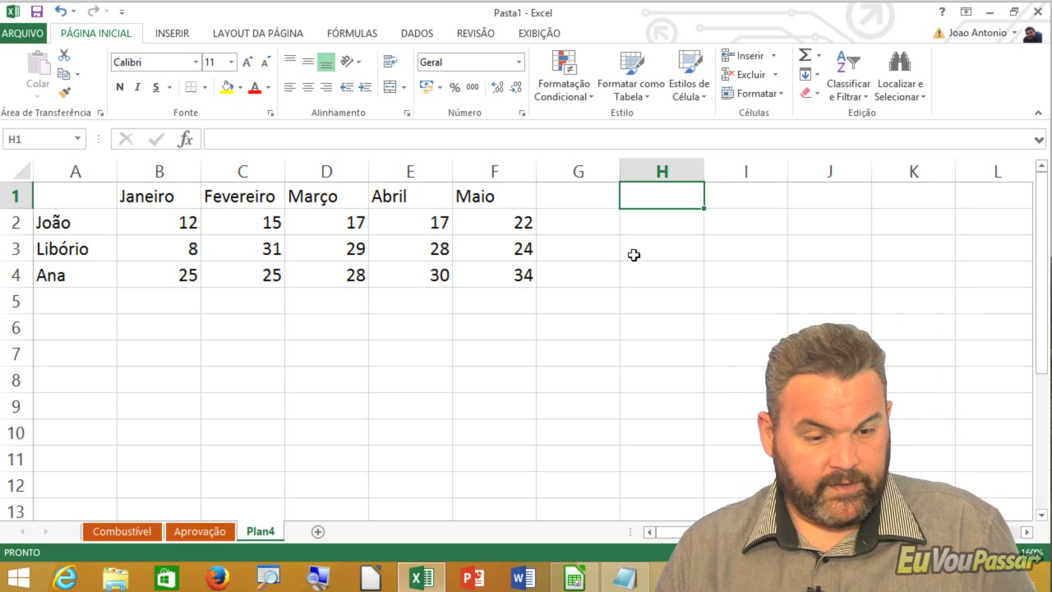
pyautogui.moveTo(624, 578)
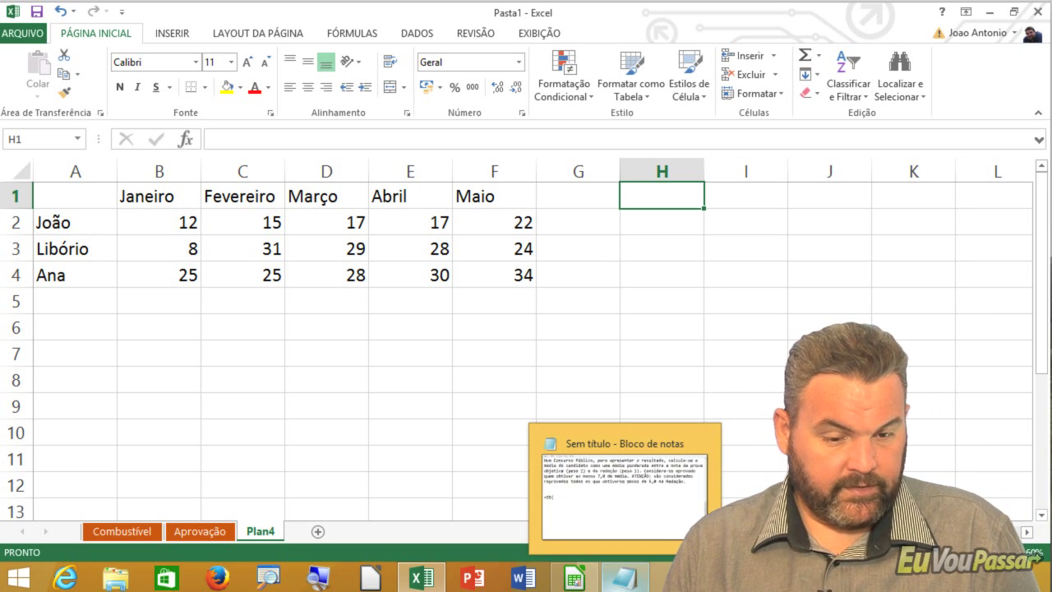